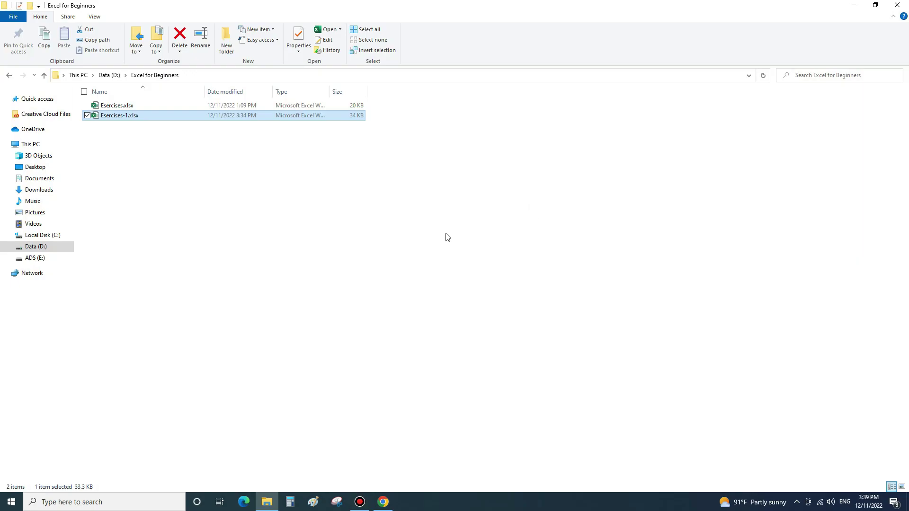
Step: Open the Esercises-1.xlsx workbook
key(ctrl)
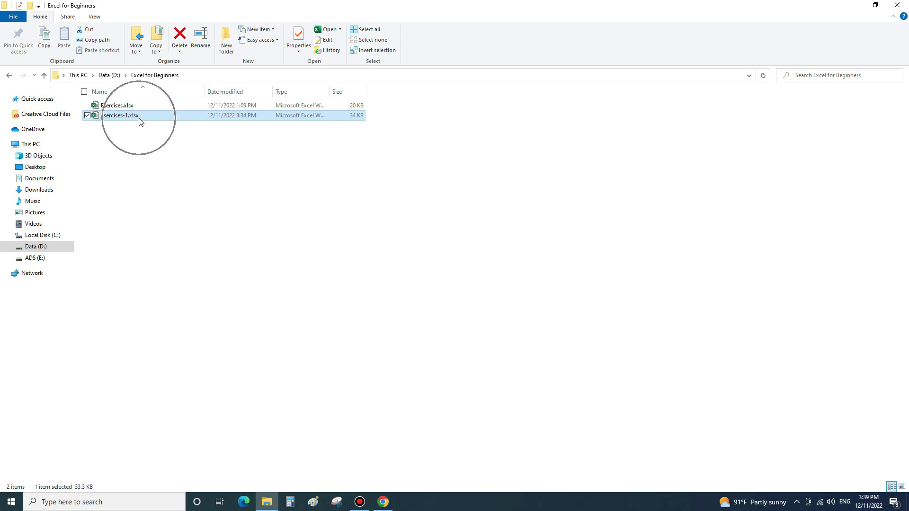
key(ctrl)
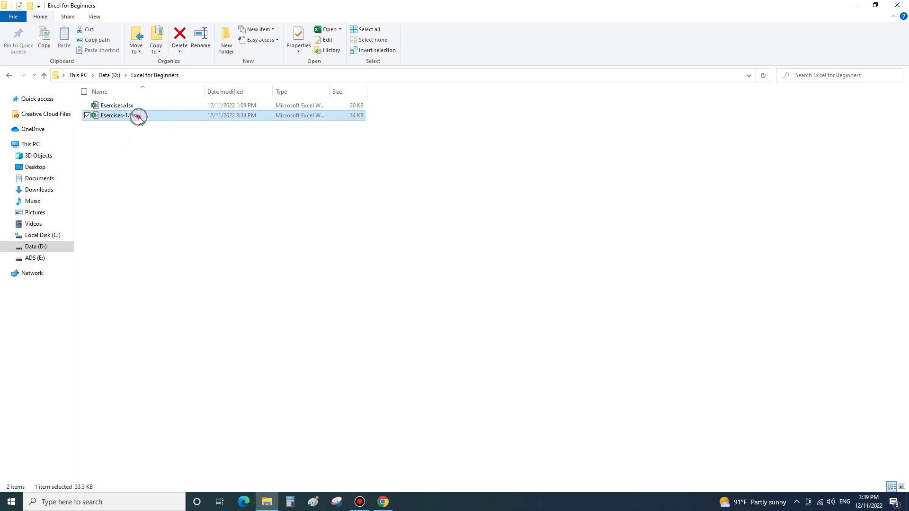
double_click(139, 118)
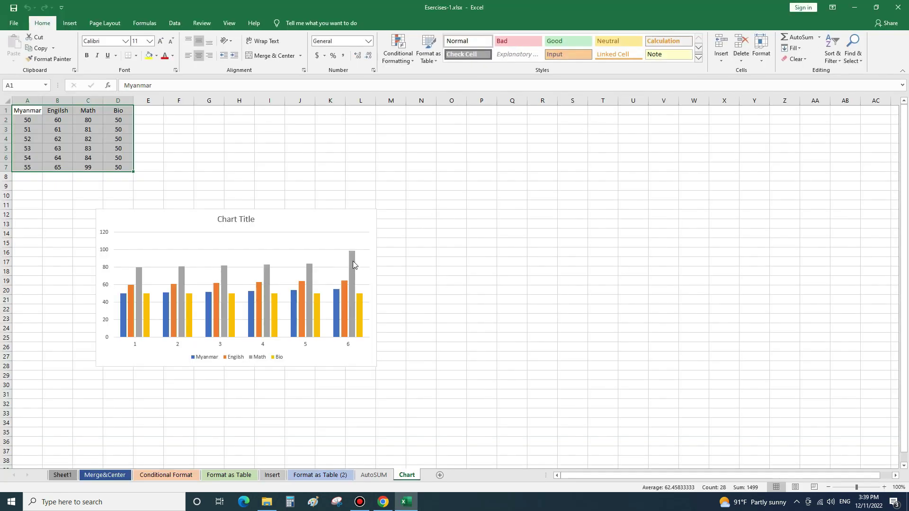
Step: Save the workbook as Esercises.xlsx in Excel for Beginners, replacing the existing file
click(9, 28)
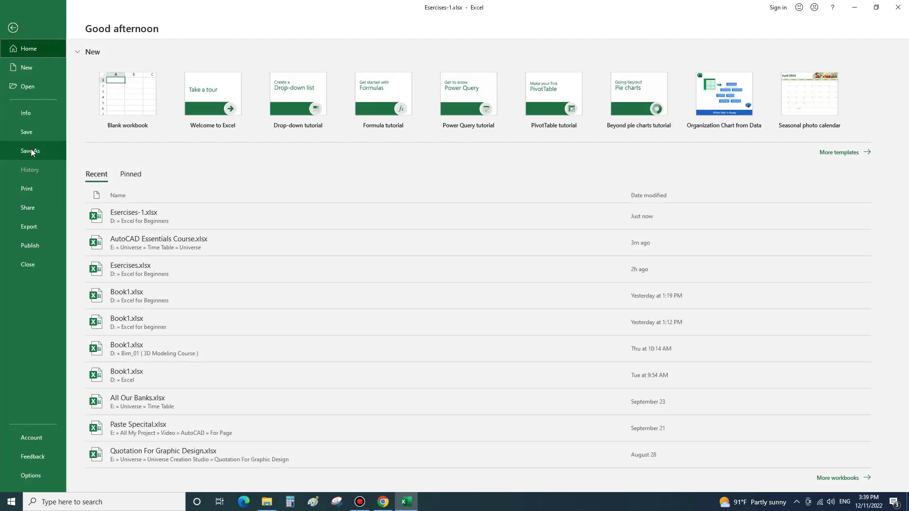
click(31, 150)
click(132, 171)
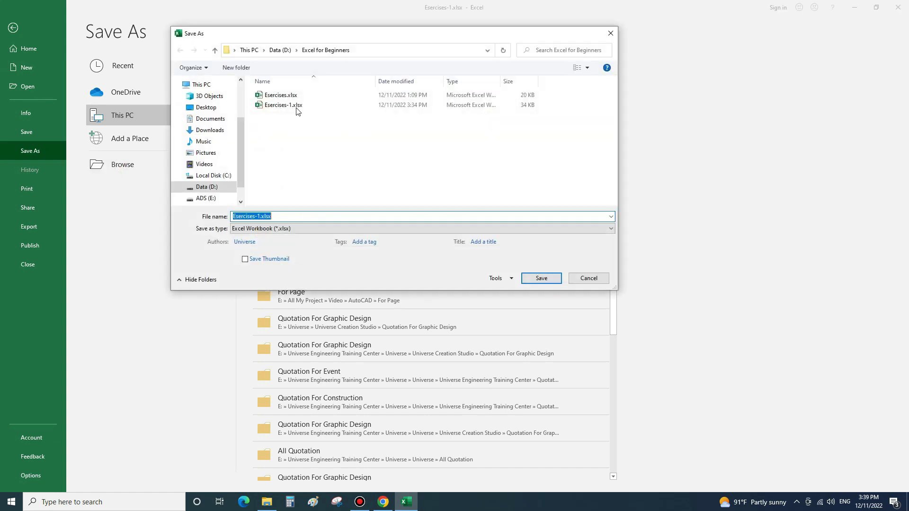
click(285, 96)
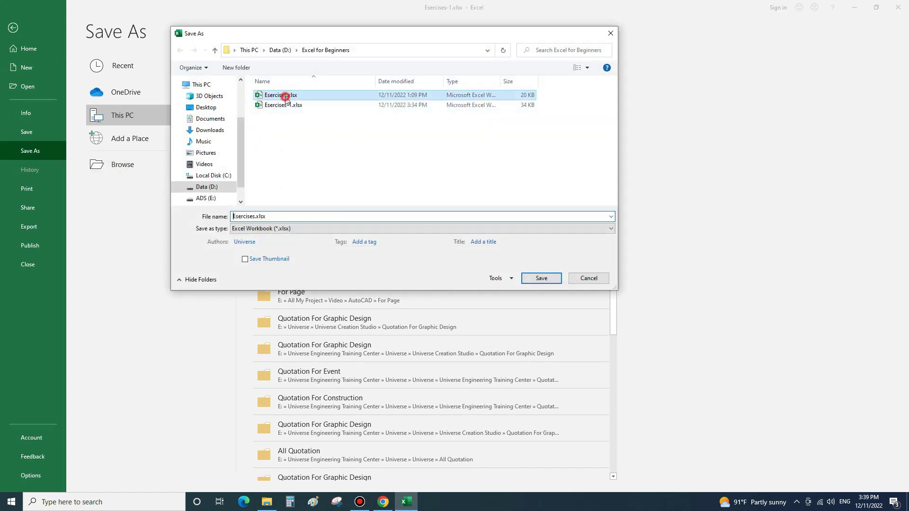
click(539, 278)
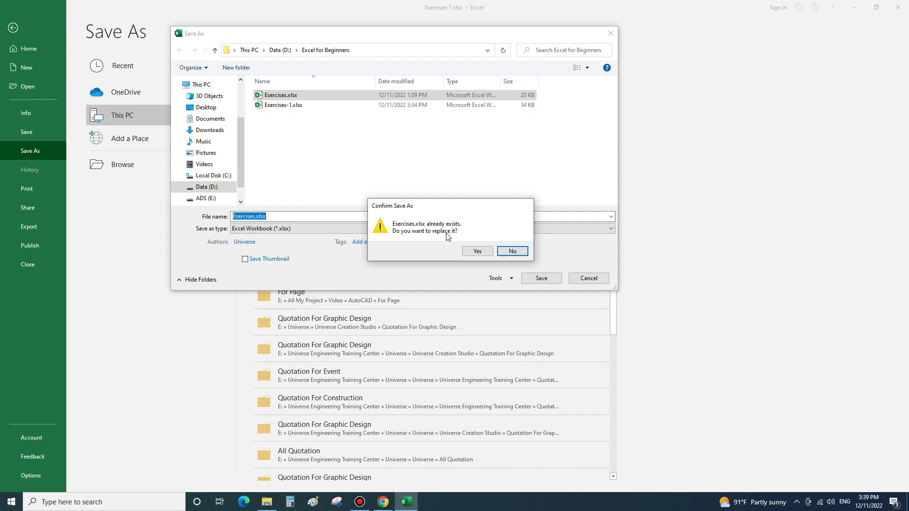
click(471, 255)
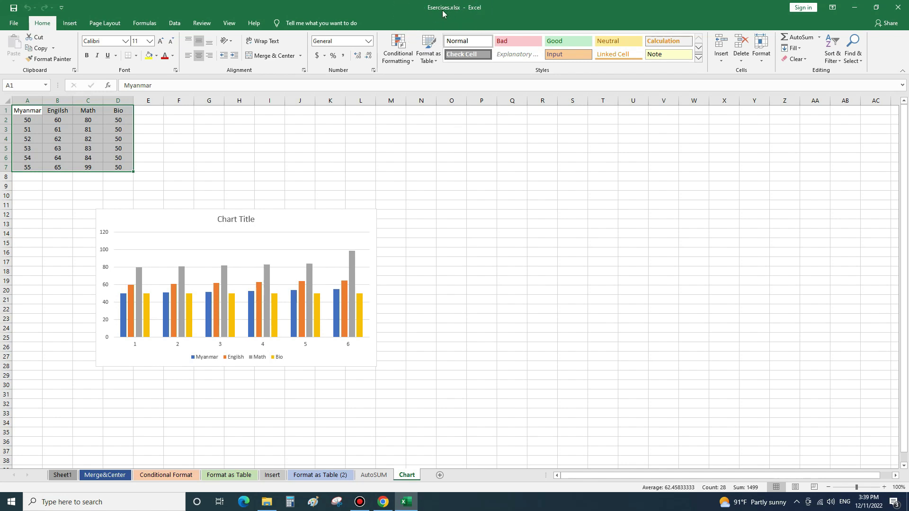
Step: Look through the Sheet1, Conditional Format and Format as Table sheets, ending on AutoSUM
click(62, 475)
scroll(299, 376, up, 3)
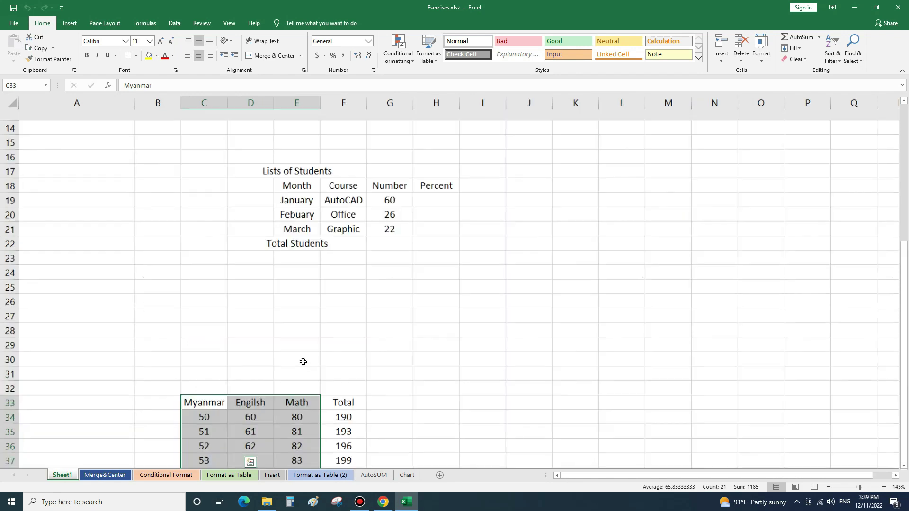
scroll(300, 362, up, 3)
click(161, 475)
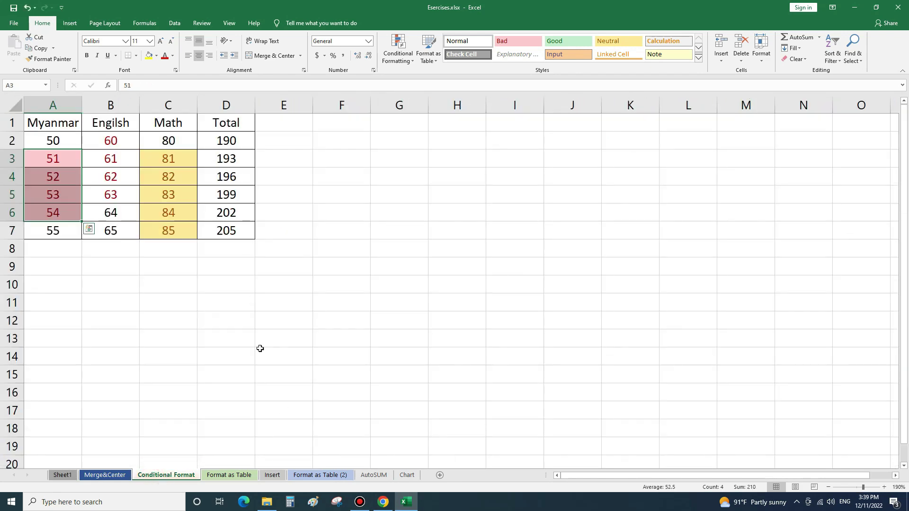
click(274, 475)
click(229, 475)
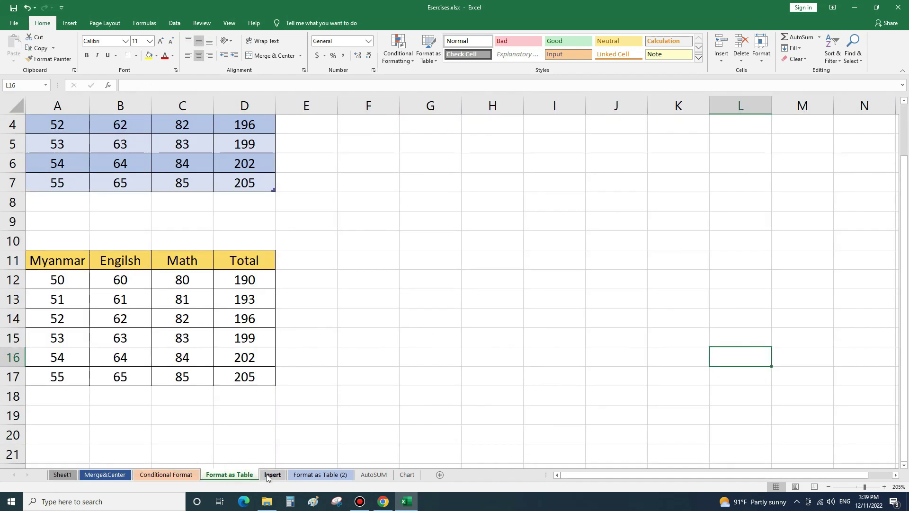
click(374, 474)
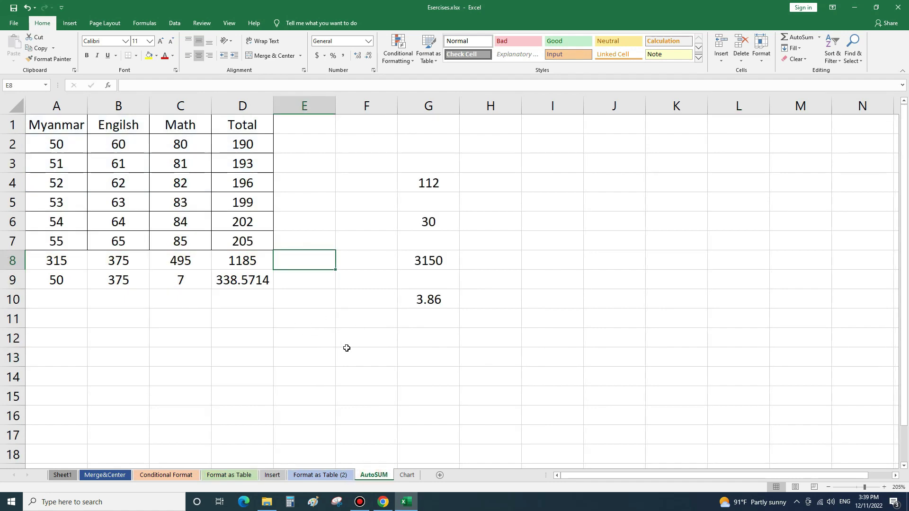
Step: Print the AutoSUM sheet to CutePDF Writer, then bring its print preview back
key(ctrl+p)
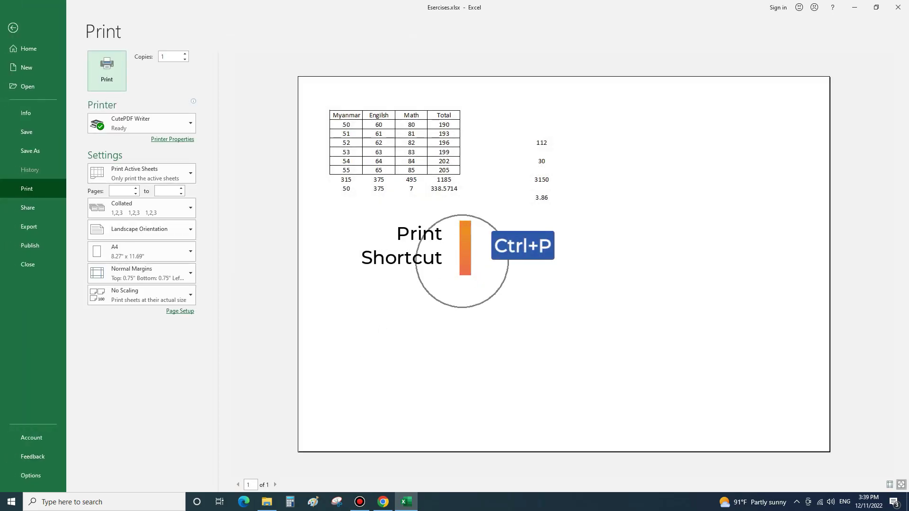
click(186, 127)
click(186, 127)
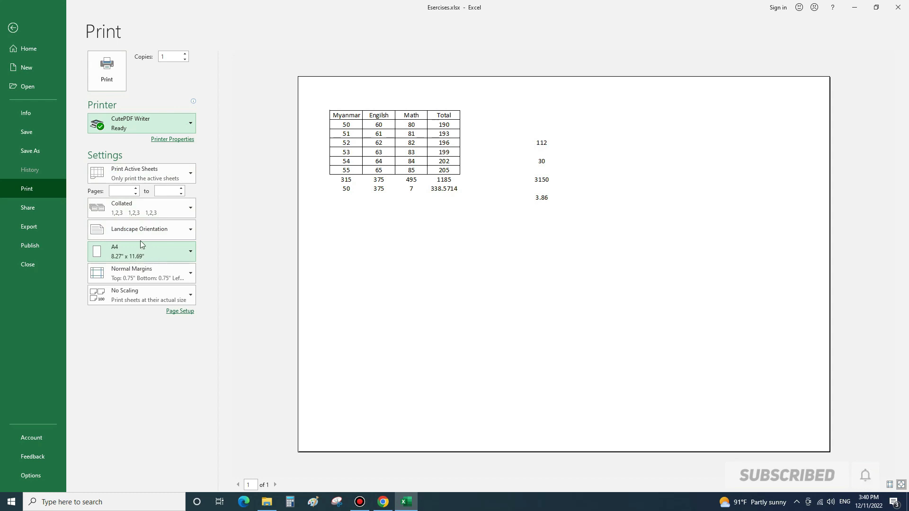
click(97, 66)
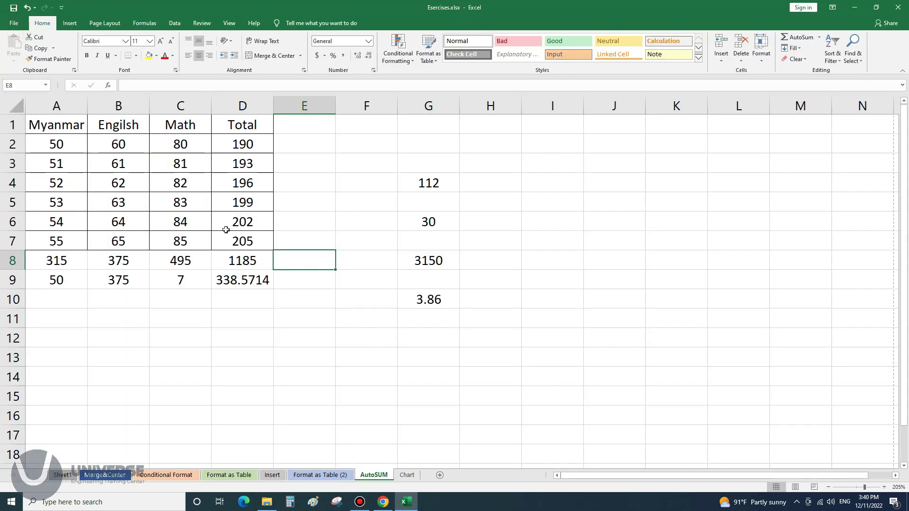
key(ctrl+p)
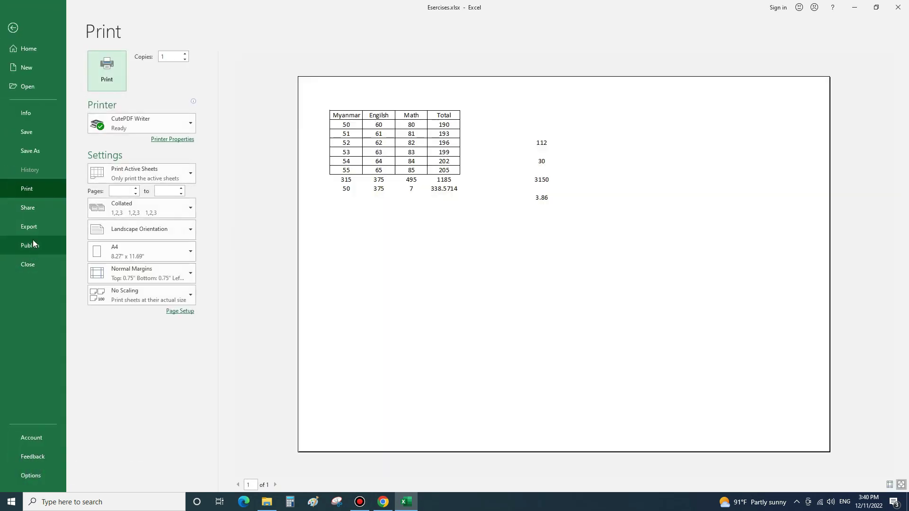
click(32, 229)
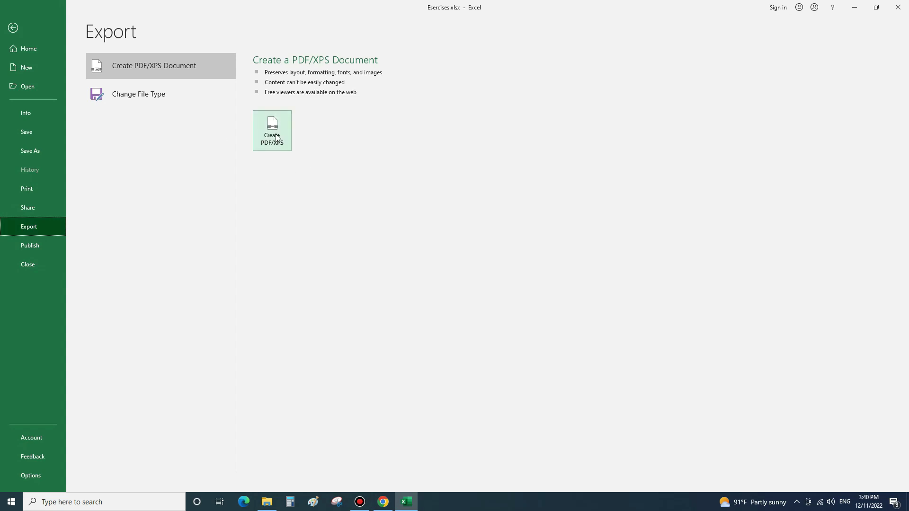
Step: Publish the AutoSUM sheet as Esercises.pdf in the Excel for Beginners folder and view it
click(276, 139)
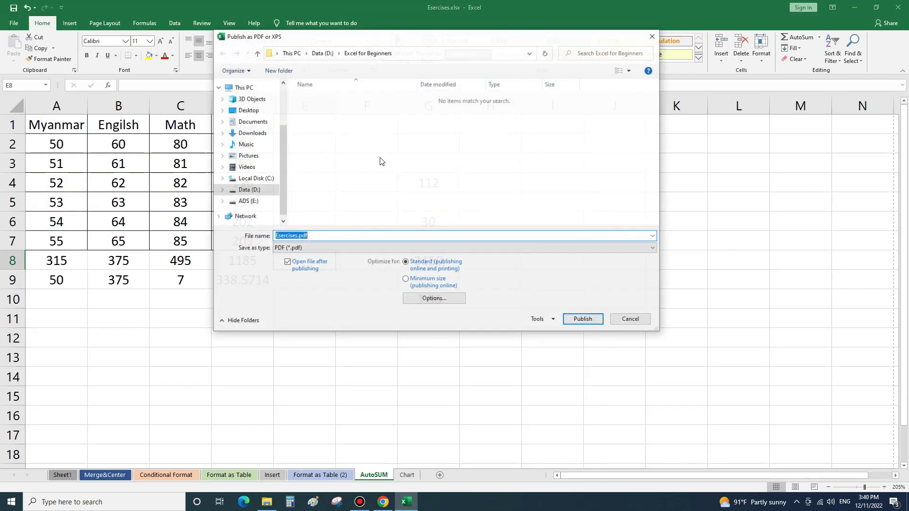
click(355, 57)
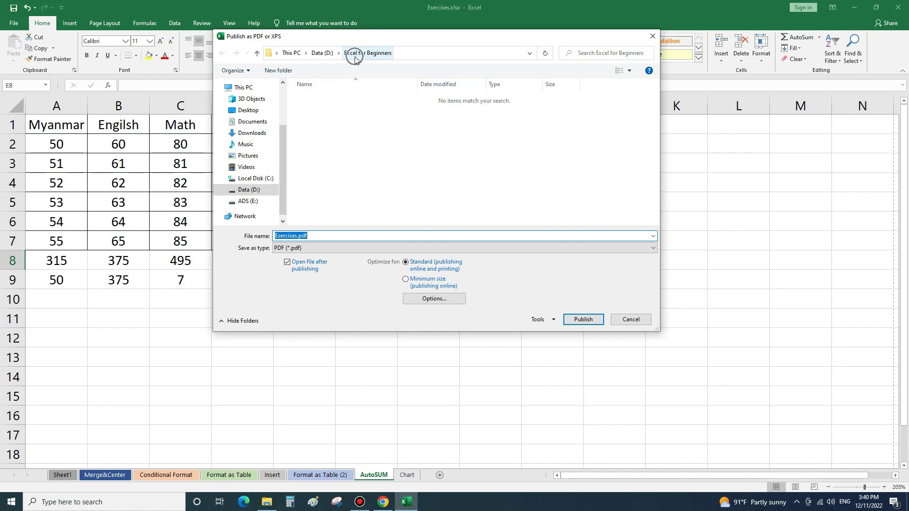
click(583, 319)
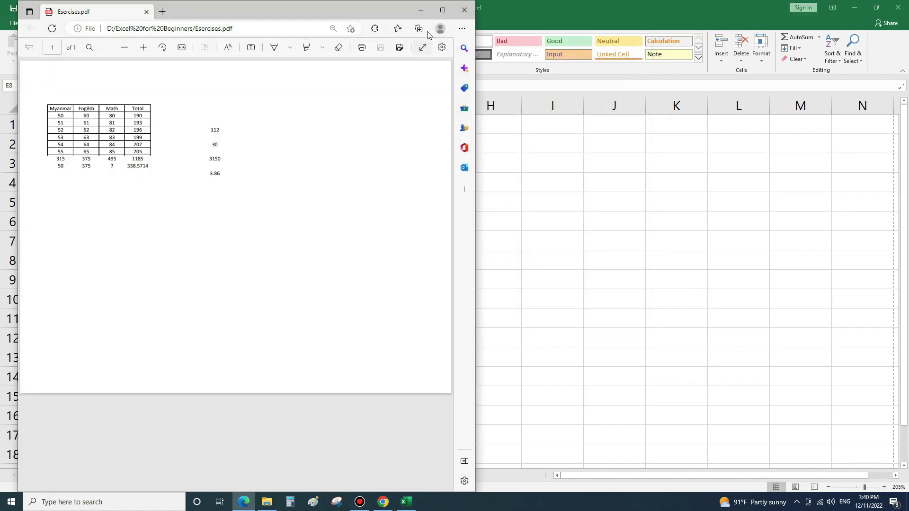
click(443, 10)
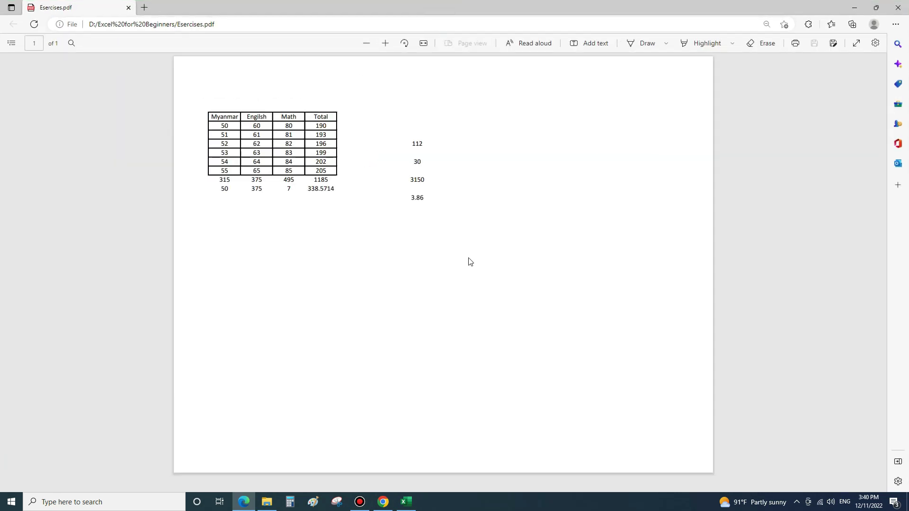
Step: Open Esercises.pdf's print dialog, check the CutePDF Writer printer and colour option, then cancel
ctrl+scroll(489, 139, up, 1)
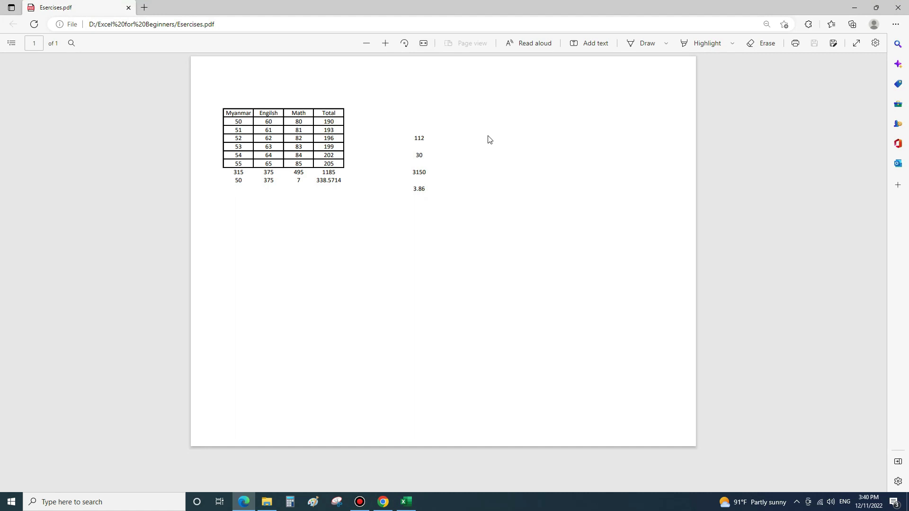
key(ctrl+p)
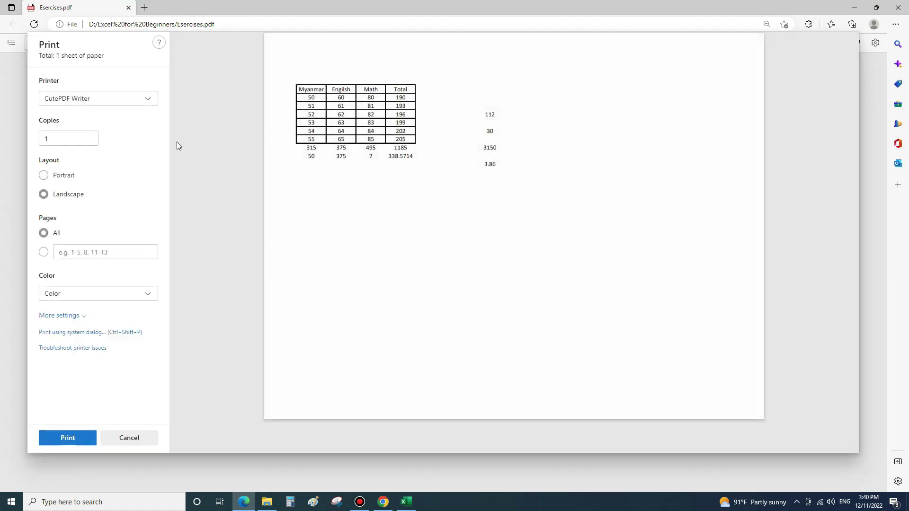
click(148, 99)
click(147, 99)
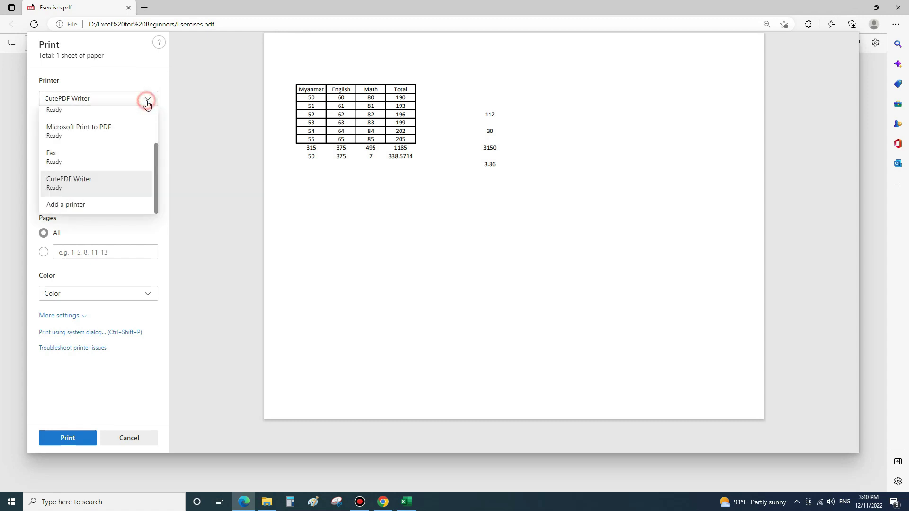
click(146, 222)
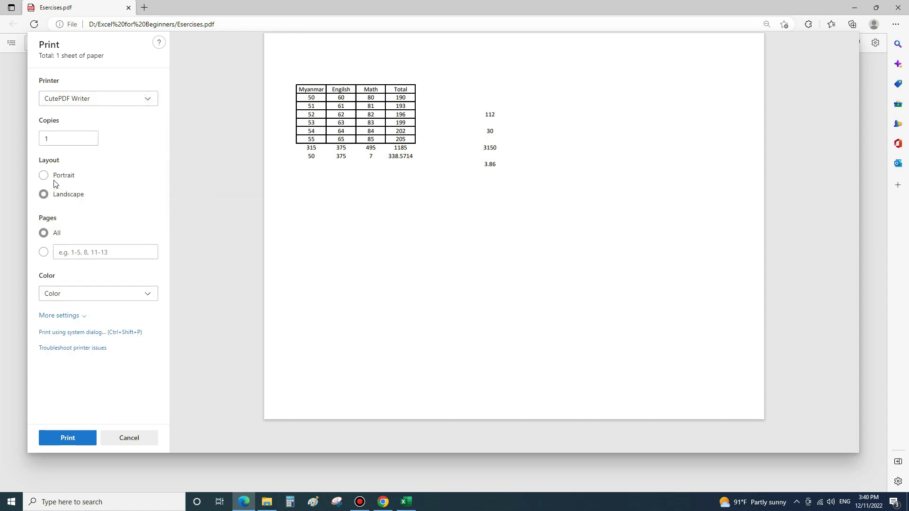
click(148, 293)
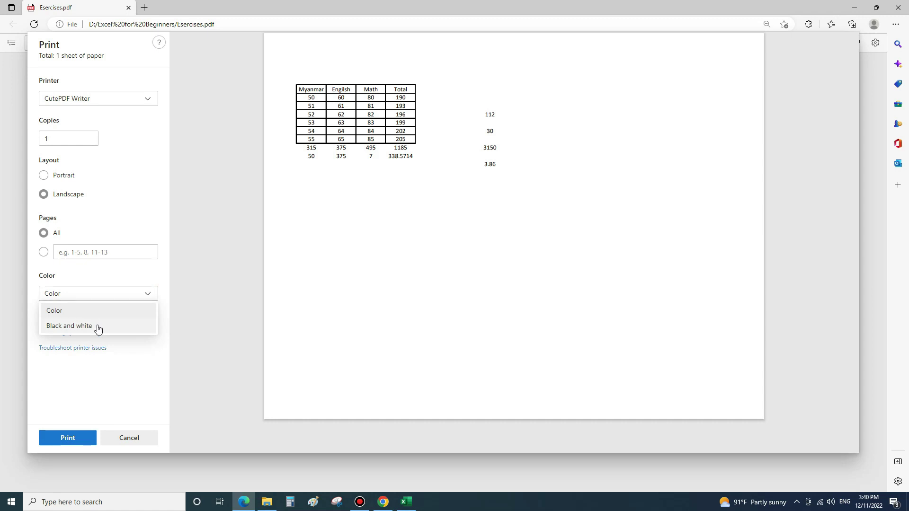
click(109, 311)
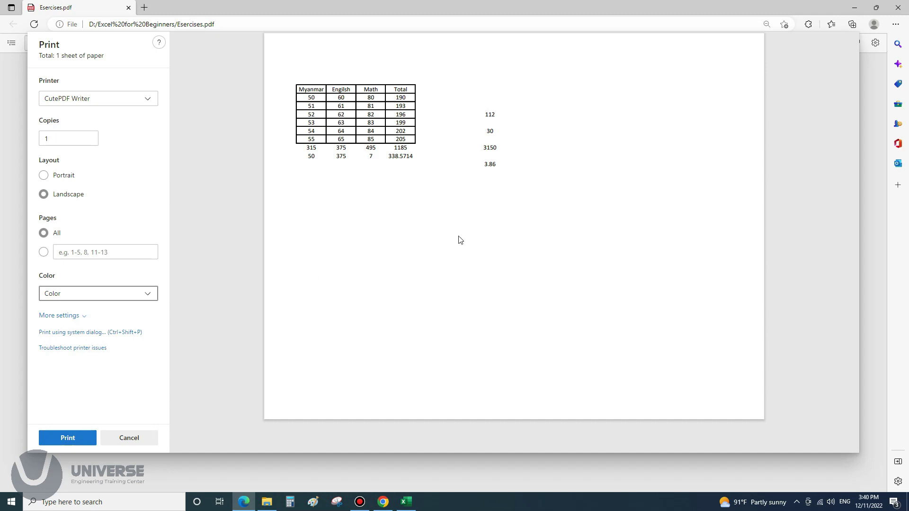
click(801, 78)
key(Escape)
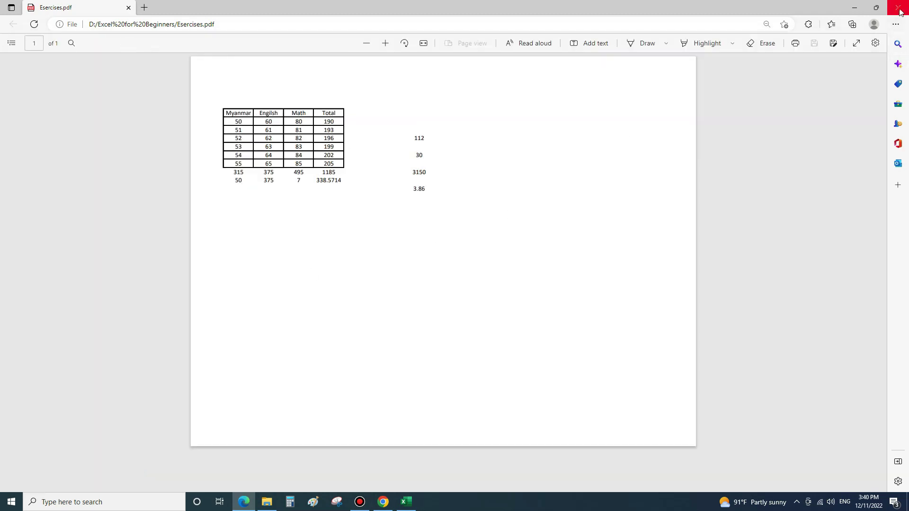
Step: Close the PDF viewer and add a new blank sheet after the Chart sheet
click(898, 7)
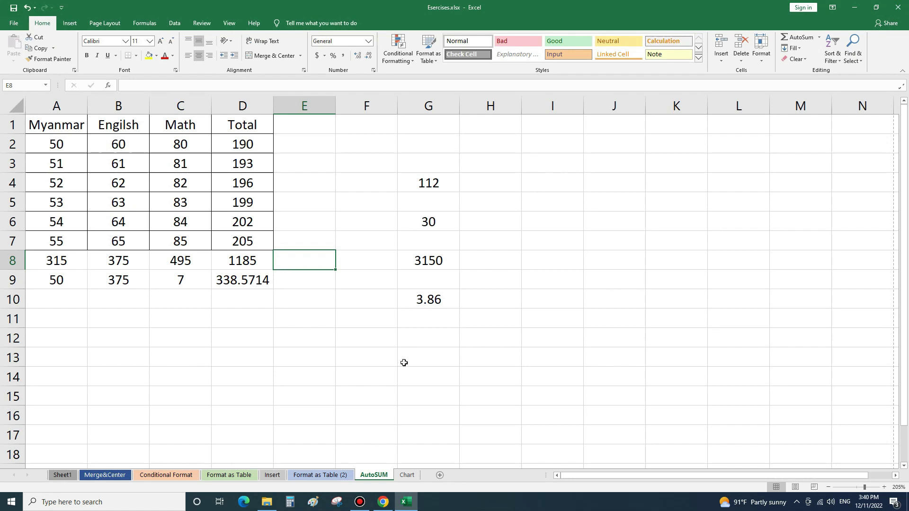
click(407, 475)
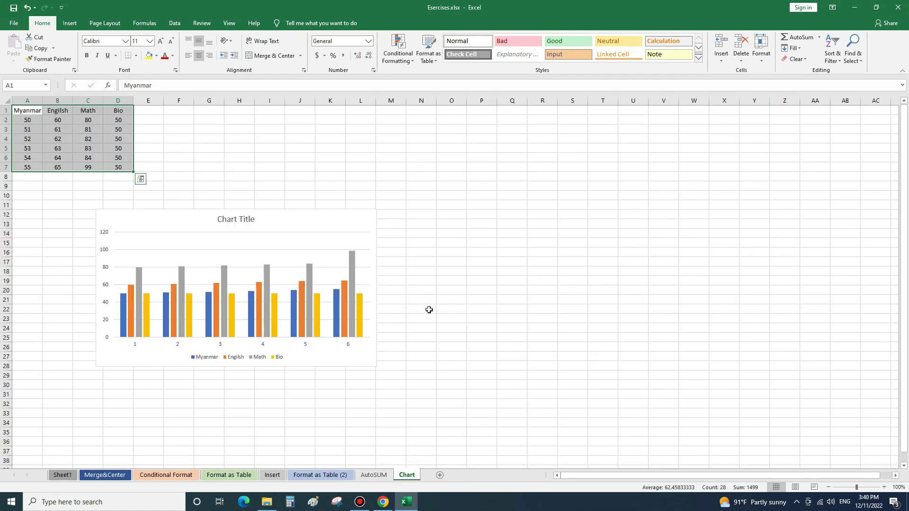
click(439, 478)
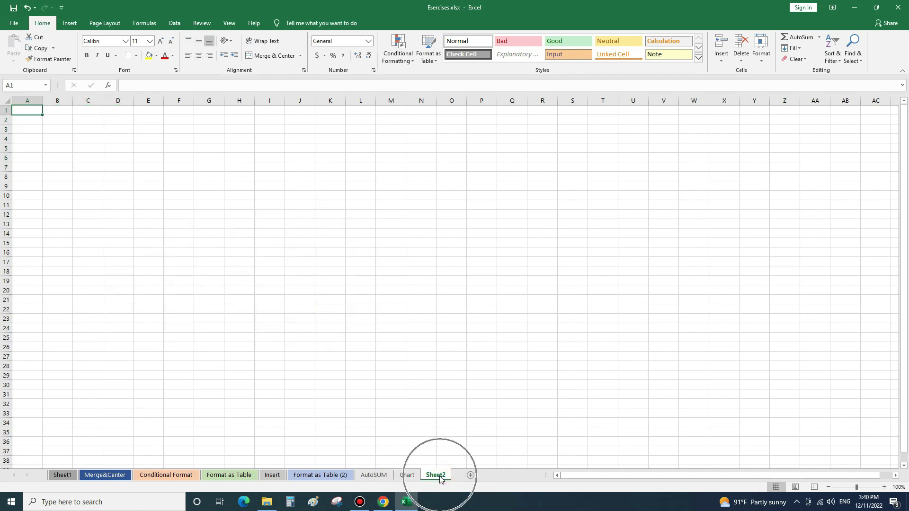
right_click(439, 476)
click(266, 499)
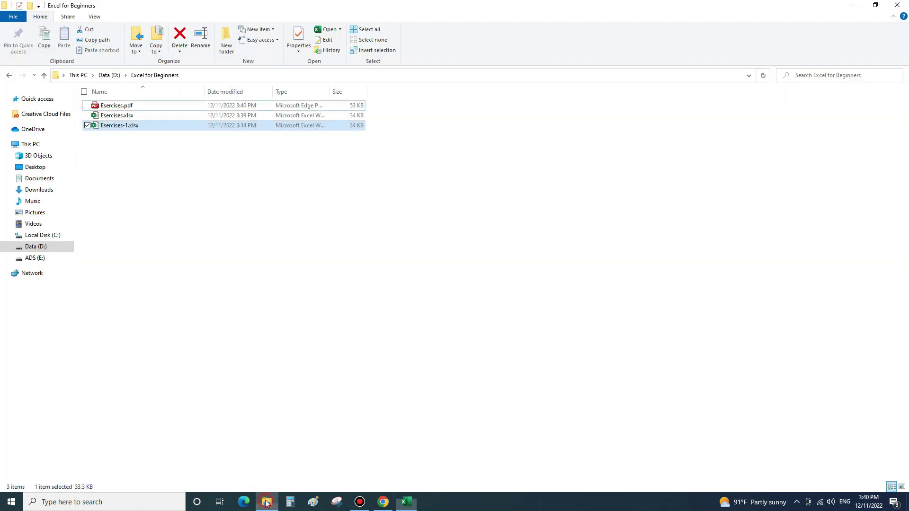
Step: Browse to ADS (E:) > All My Project > Video > Office > Excel for Beginer
click(41, 262)
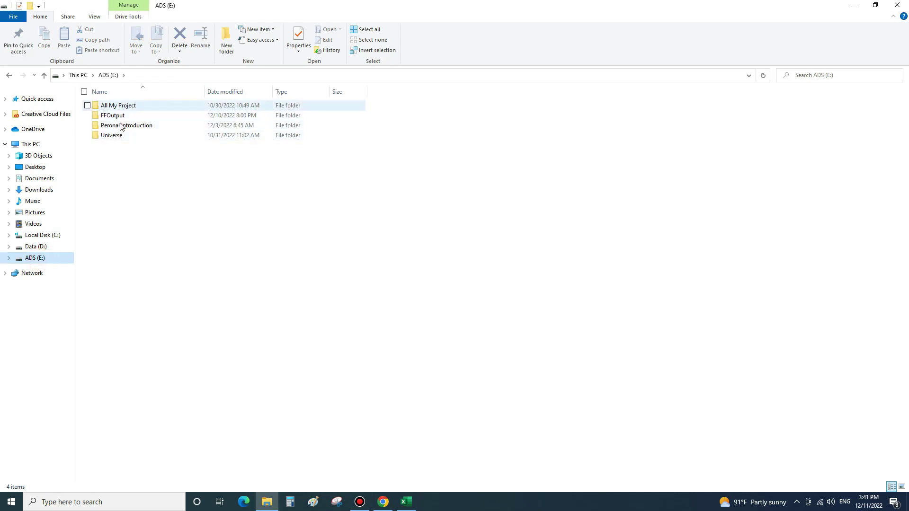
double_click(115, 136)
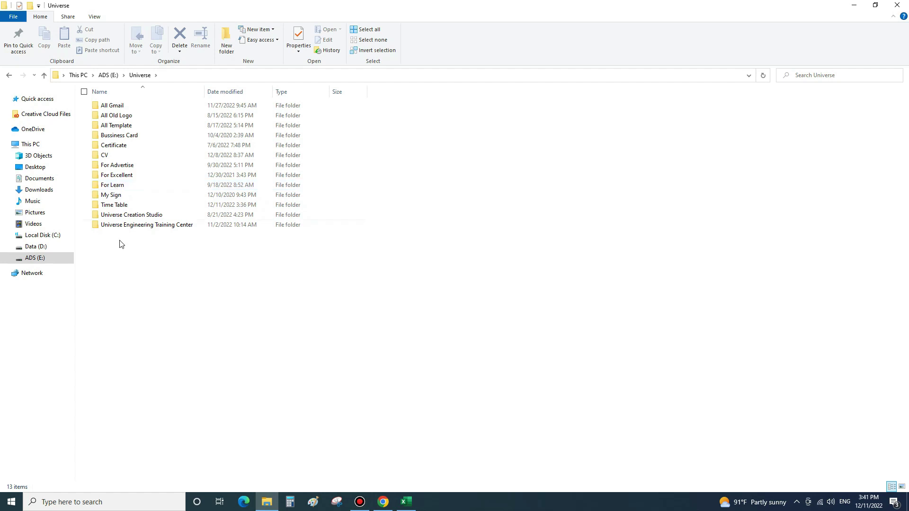
click(108, 75)
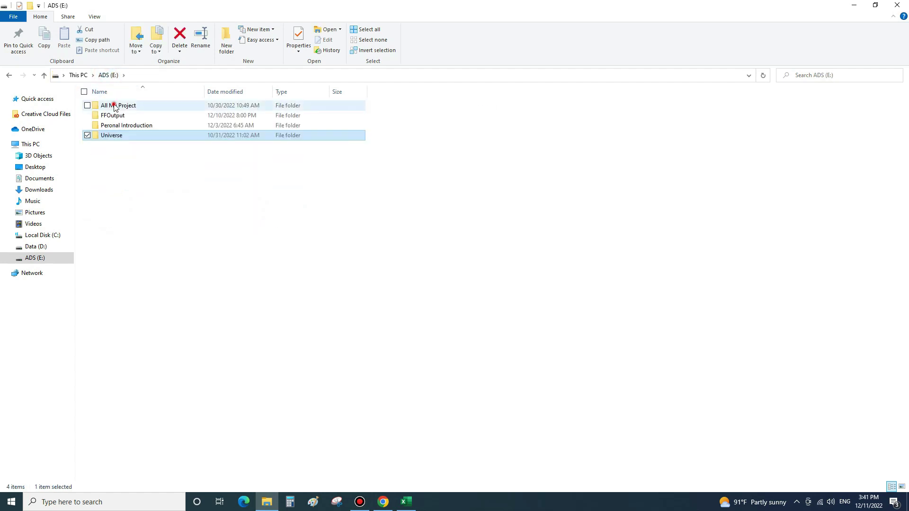
double_click(114, 106)
double_click(115, 144)
click(119, 168)
double_click(121, 176)
double_click(134, 106)
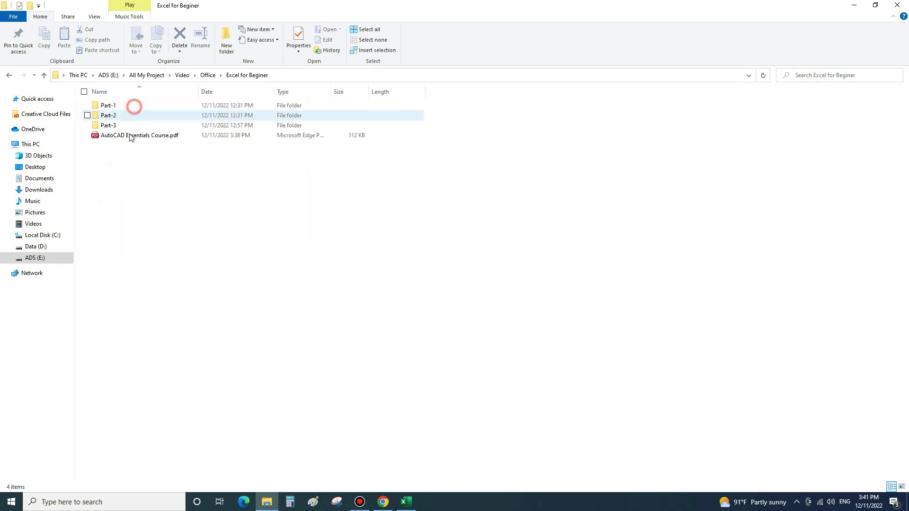
Step: Select the AutoCAD Essentials Course PDF and minimize the windows to show the desktop
click(131, 136)
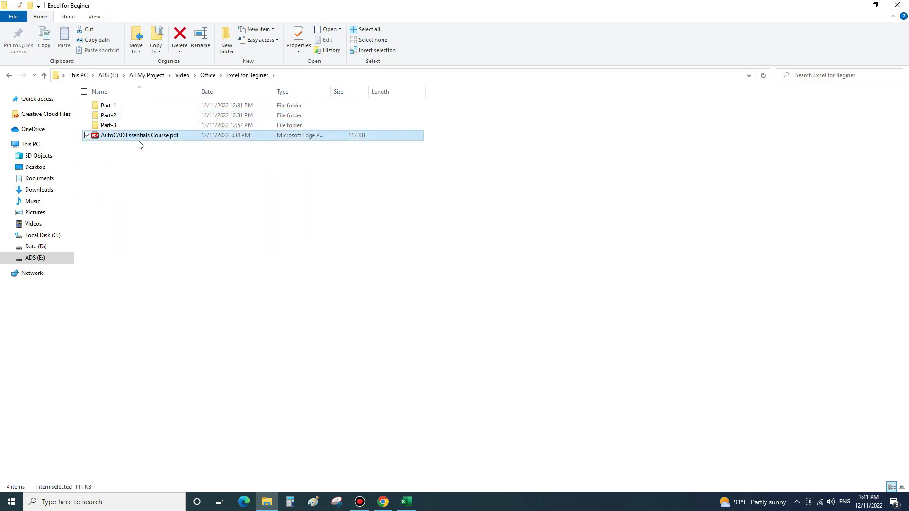
click(853, 6)
click(851, 6)
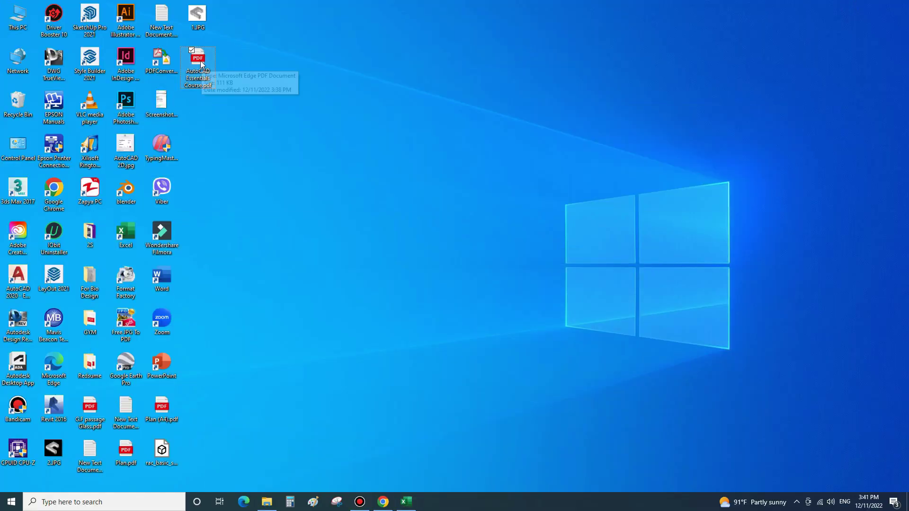
Step: Open AutoCAD Essentials Course.pdf in Edge, review its December attendance table, then minimize it
key(Return)
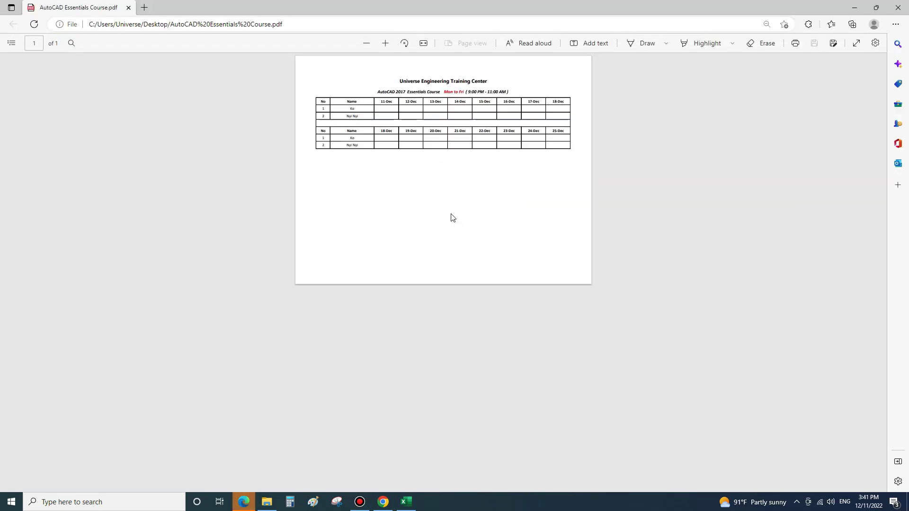
ctrl+scroll(452, 217, up, 2)
click(452, 218)
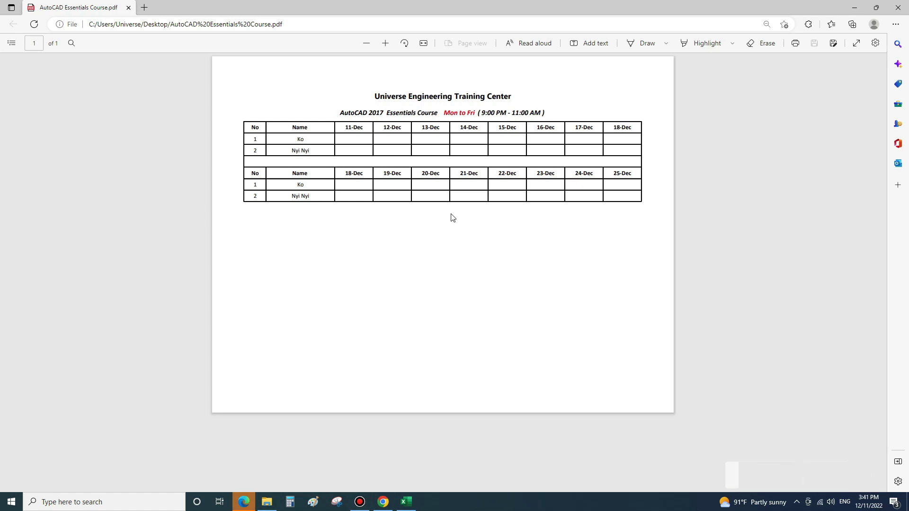
click(477, 246)
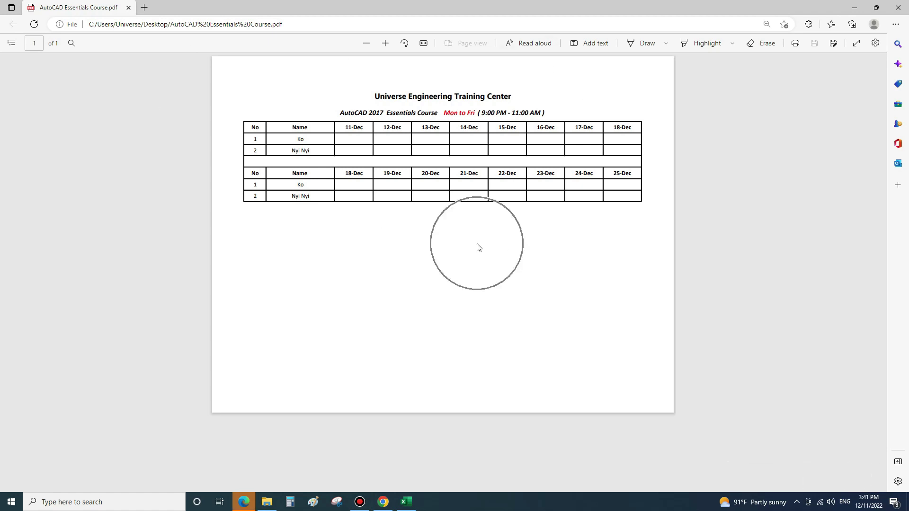
click(855, 9)
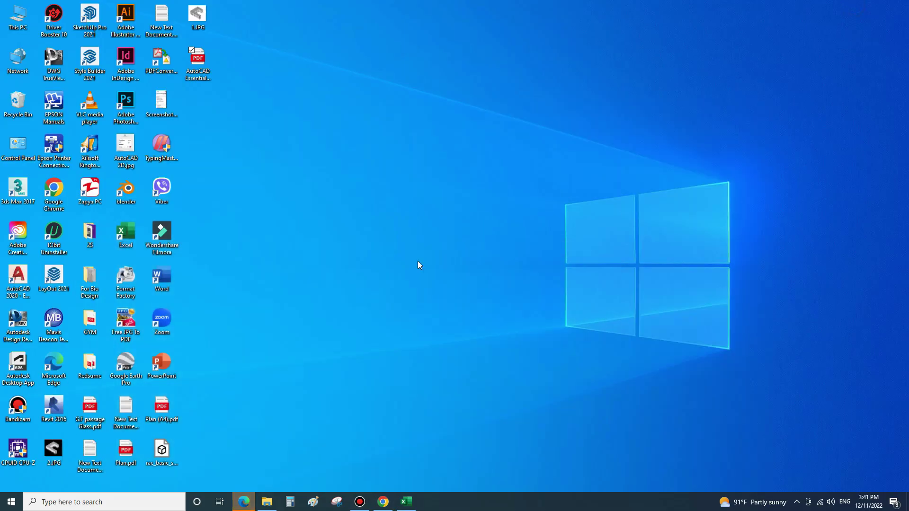
Step: Rename Sheet2 to 'Attended Record', correcting the typo in the name
click(407, 501)
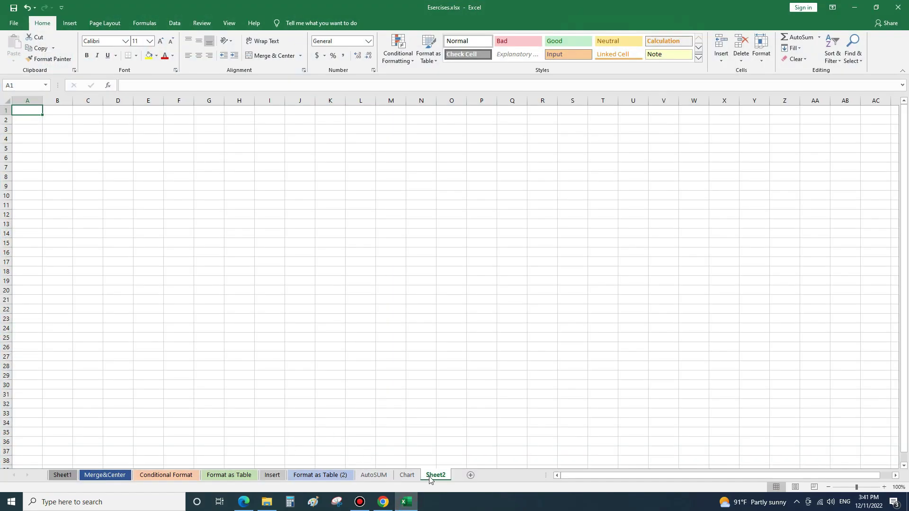
right_click(441, 476)
click(461, 387)
text(A)
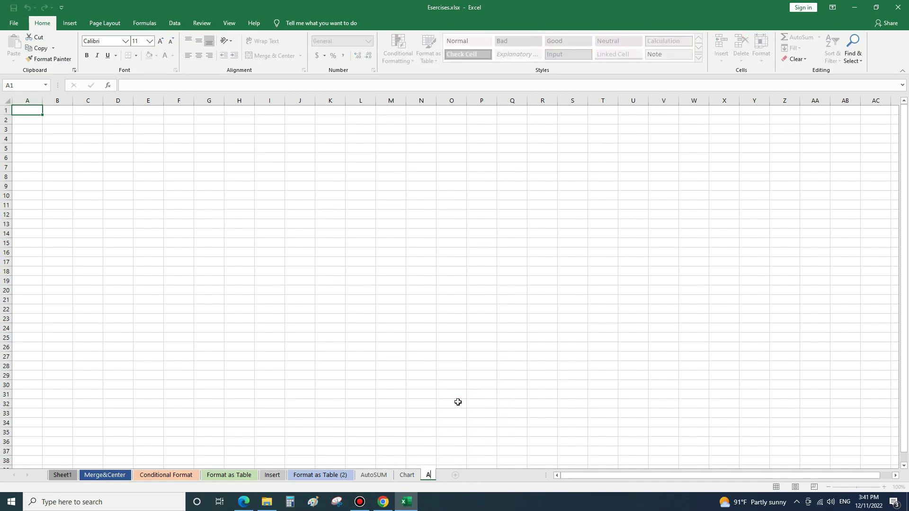
text(tten)
text(ded Rc)
text(ord)
key(BackSpace)
key(BackSpace)
text(ecord)
key(Return)
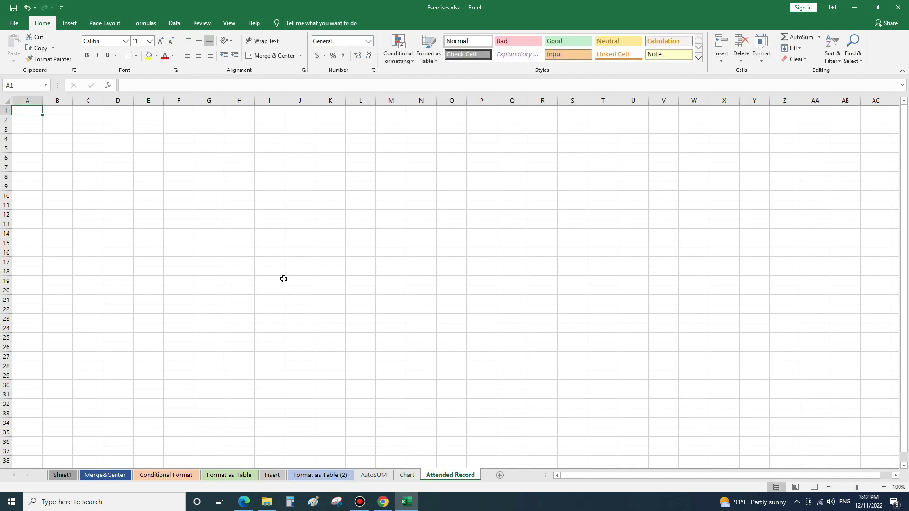
click(104, 22)
Step: Set the Attended Record page to A4 paper in landscape orientation
click(131, 47)
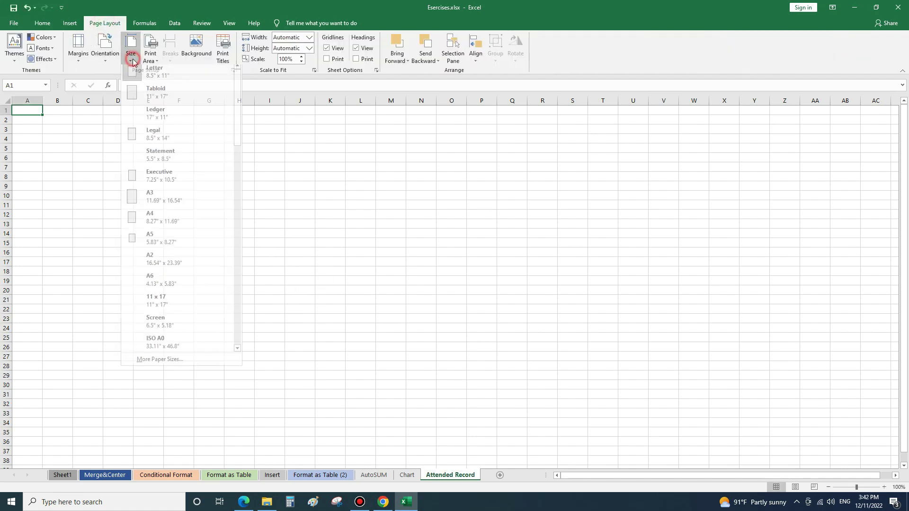
click(179, 223)
click(104, 49)
click(124, 95)
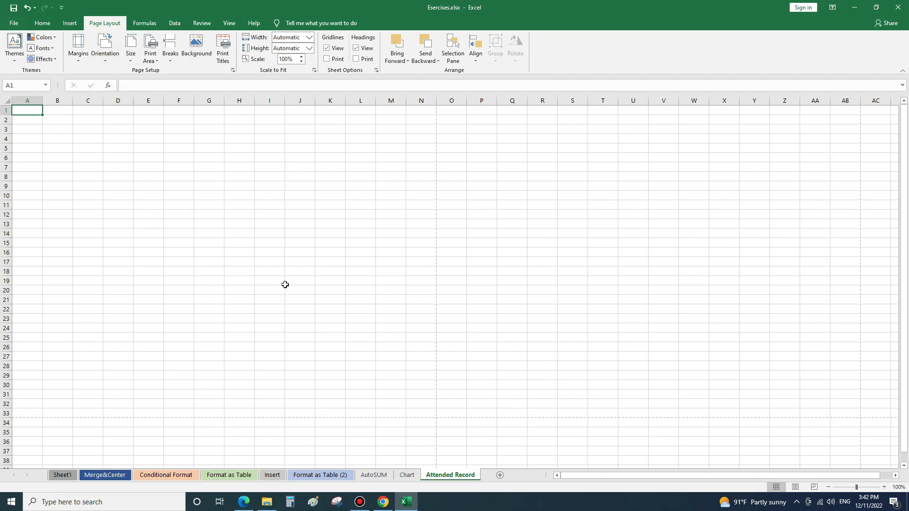
click(243, 502)
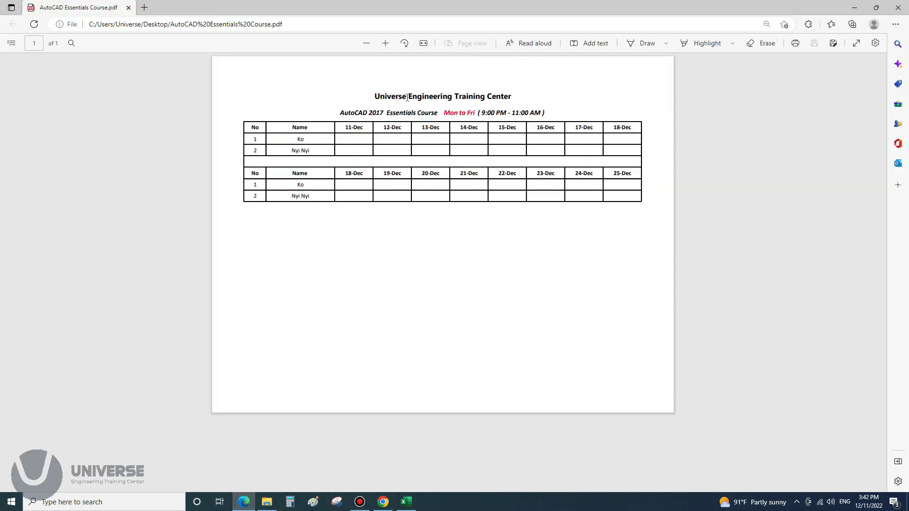
Step: Select the Universe Engineering Training Center title and course subtitle in the reference PDF
drag(381, 96, 511, 98)
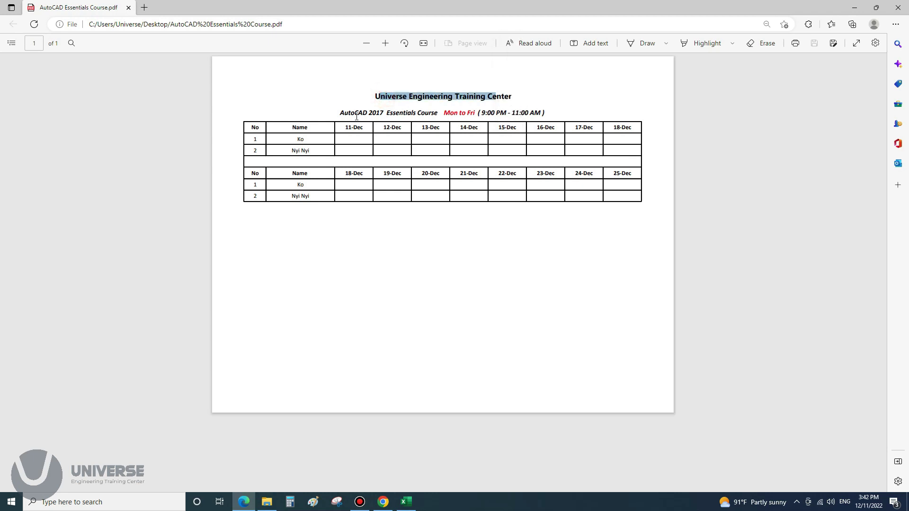
drag(340, 114, 544, 113)
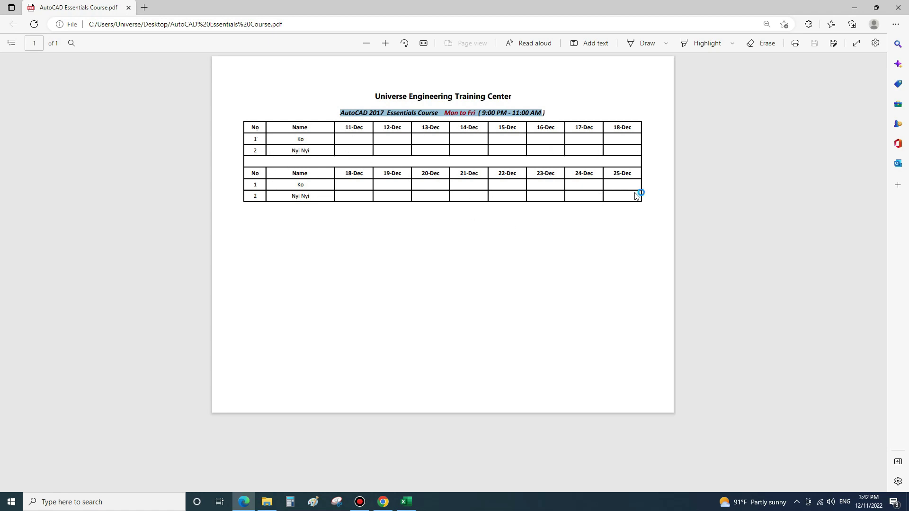
click(854, 10)
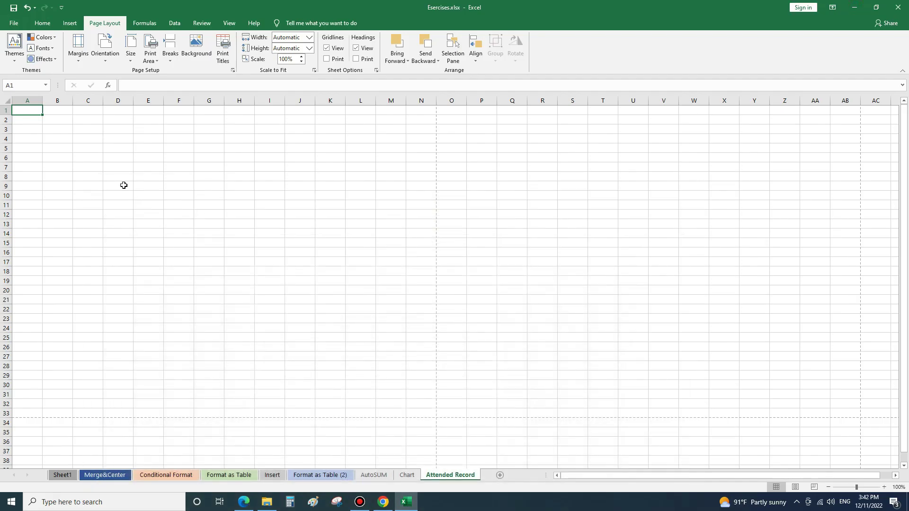
Step: Widen column B to a width of 15.57
click(30, 101)
drag(72, 102, 97, 101)
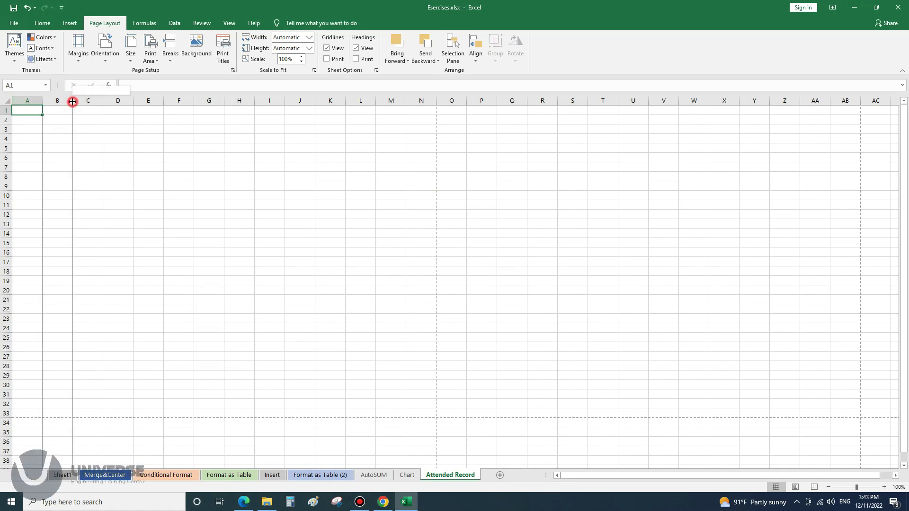
drag(97, 101, 103, 101)
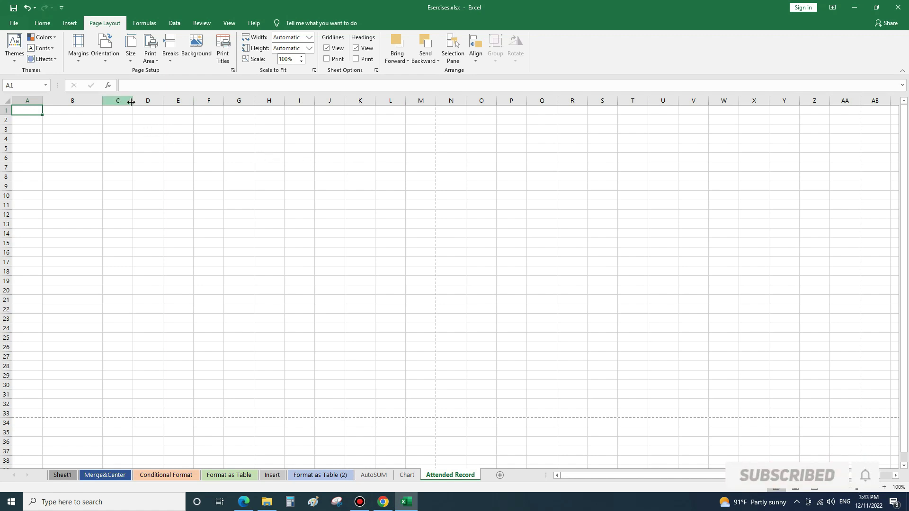
Step: Undo an accidental widening of columns C and D, then select columns C through M
drag(133, 101, 173, 101)
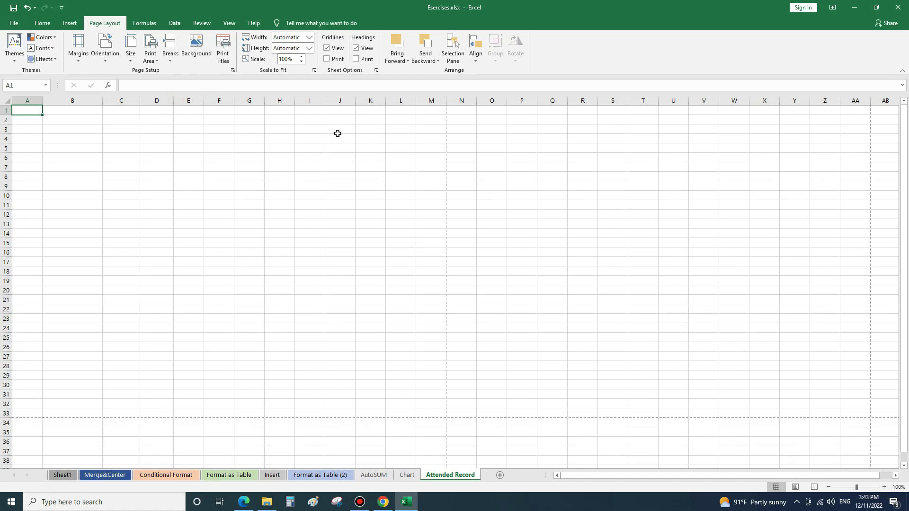
key(ctrl+z)
key(ctrl+z)
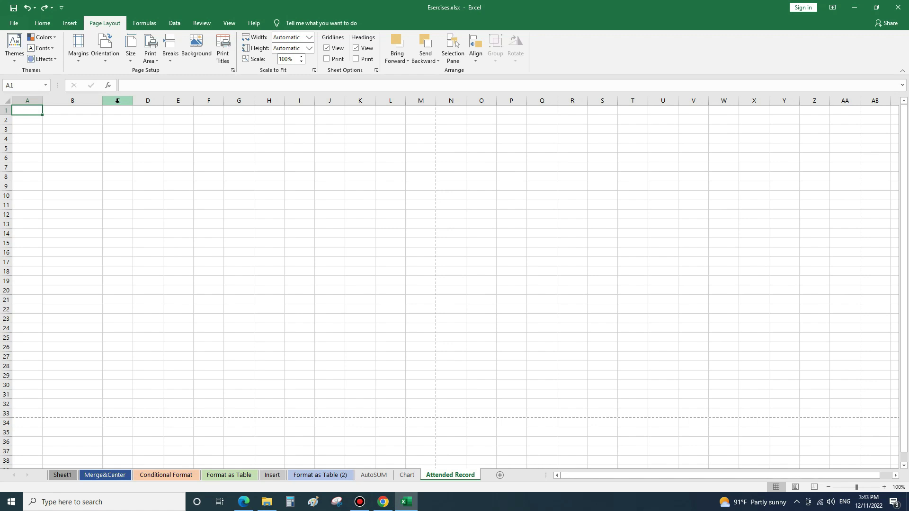
drag(117, 102, 421, 101)
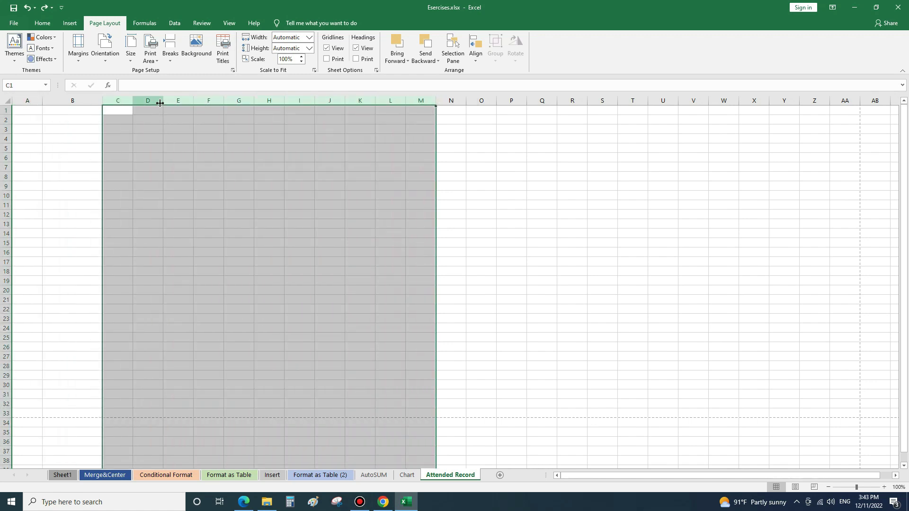
Step: Try widening columns C to M together, then reselect C to J and adjust their width
drag(163, 101, 177, 102)
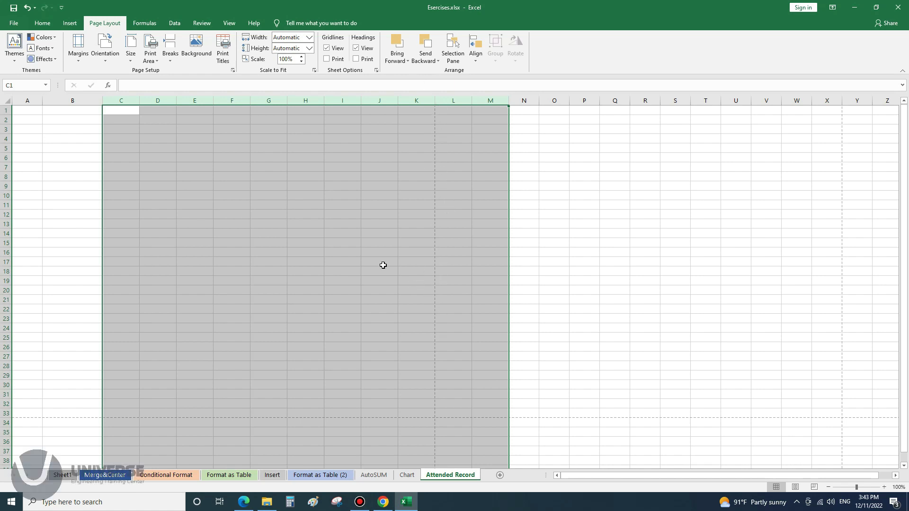
drag(176, 100, 181, 100)
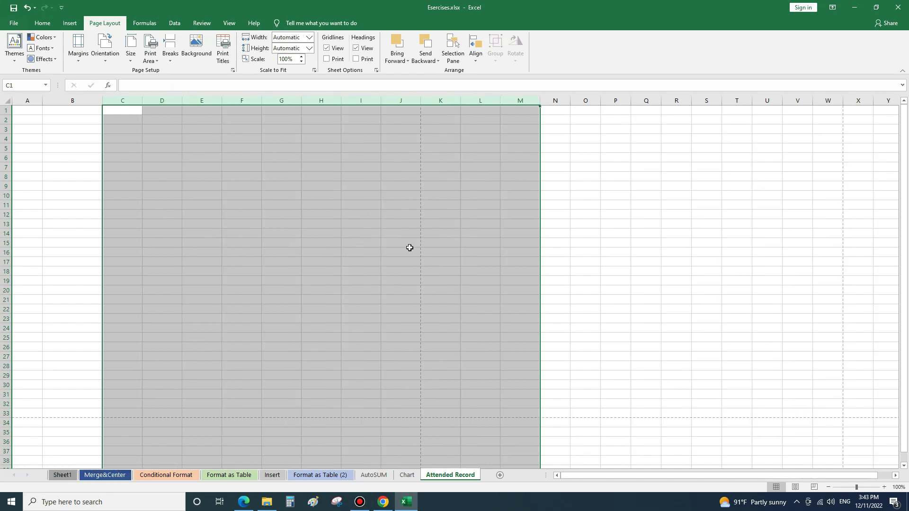
click(455, 243)
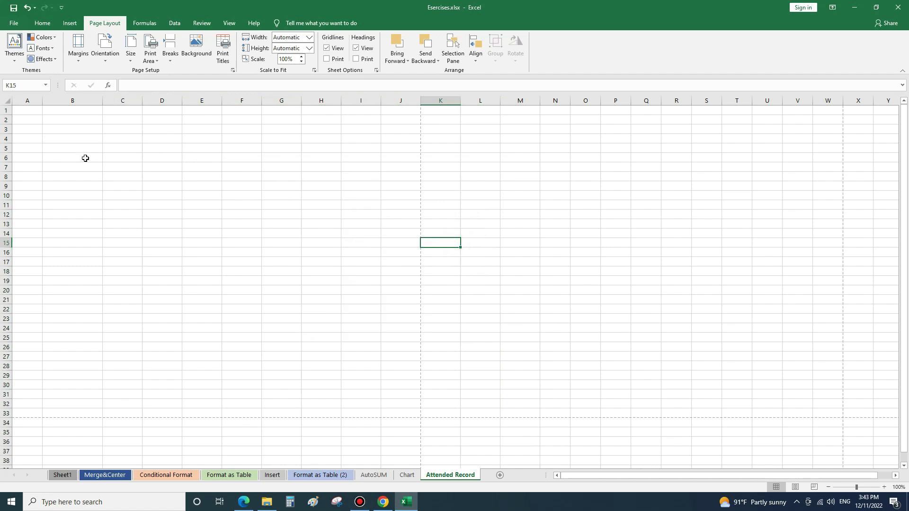
drag(123, 100, 388, 107)
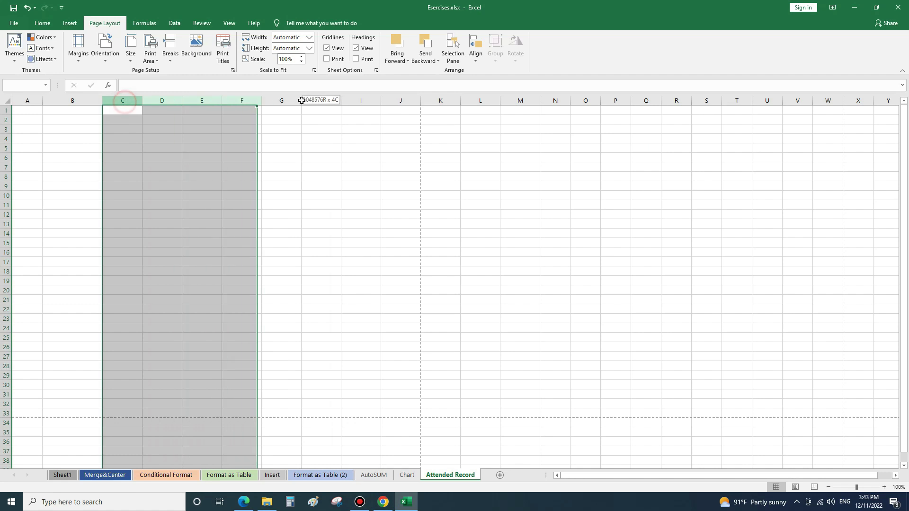
drag(301, 101, 303, 101)
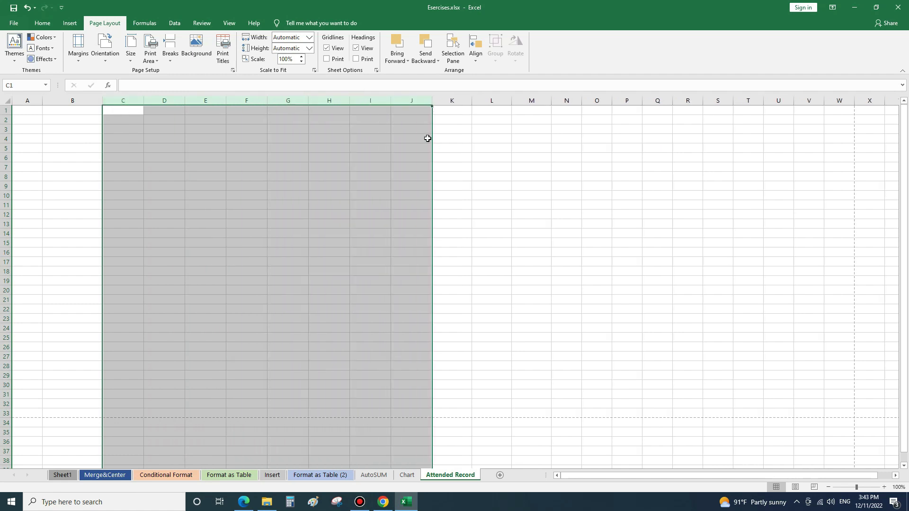
drag(267, 100, 278, 101)
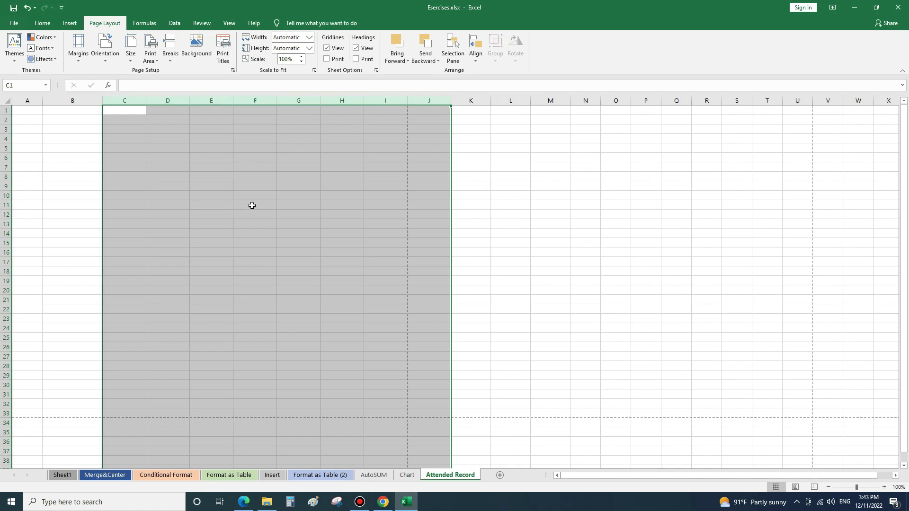
Step: Set columns C through J to one shared, slightly narrower width
click(297, 101)
drag(124, 100, 385, 100)
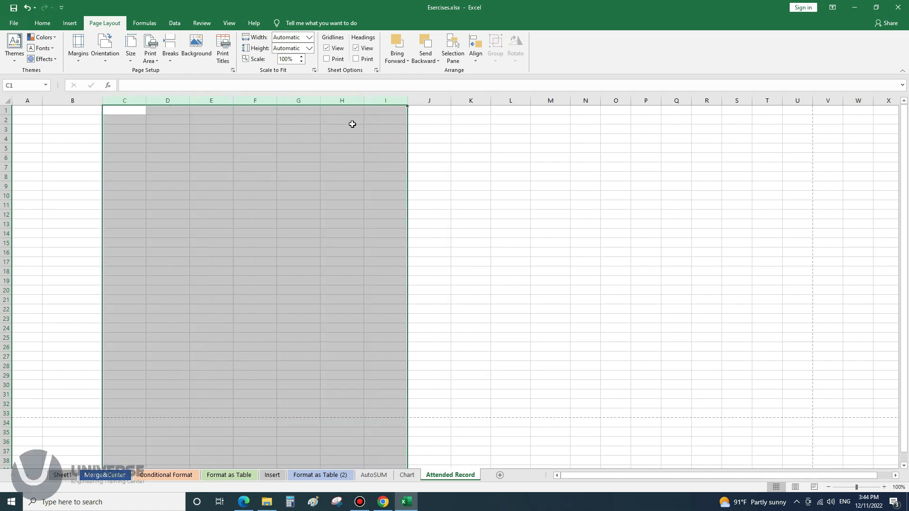
click(492, 225)
drag(122, 100, 431, 101)
drag(321, 102, 319, 102)
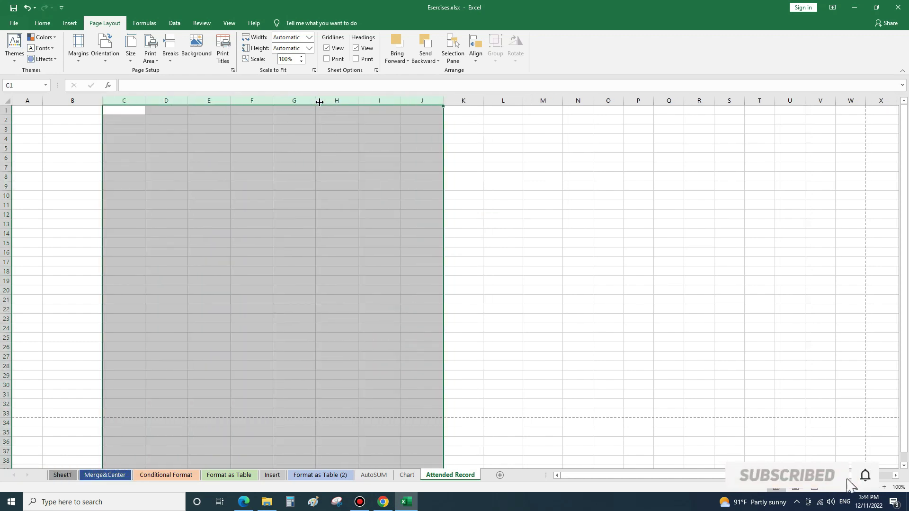
click(446, 204)
click(528, 236)
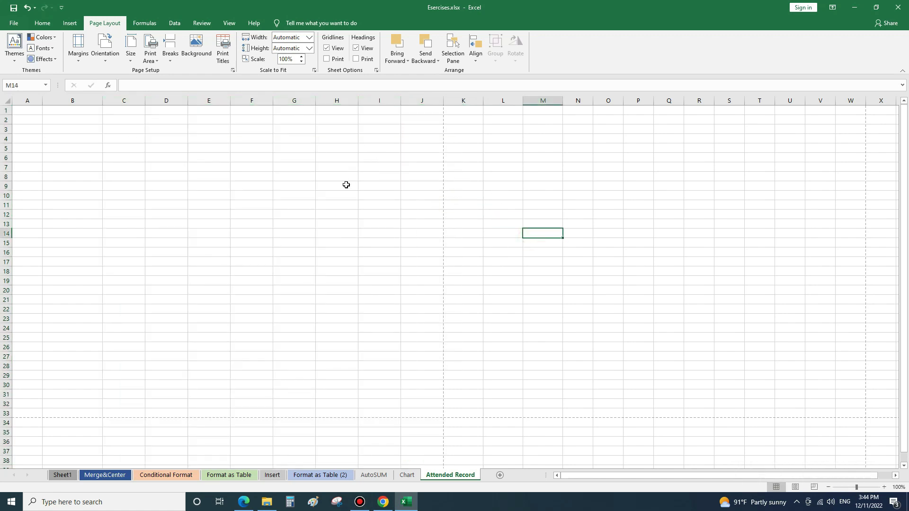
click(243, 502)
click(369, 96)
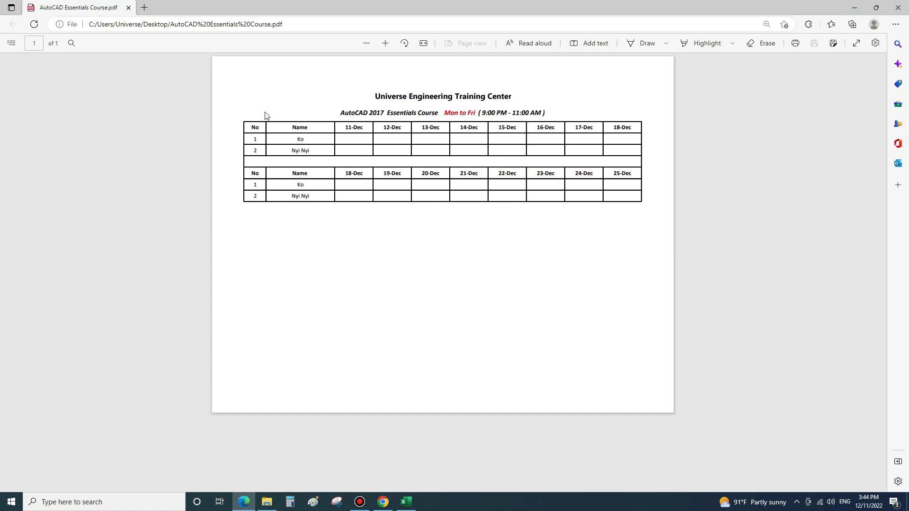
drag(377, 98, 511, 97)
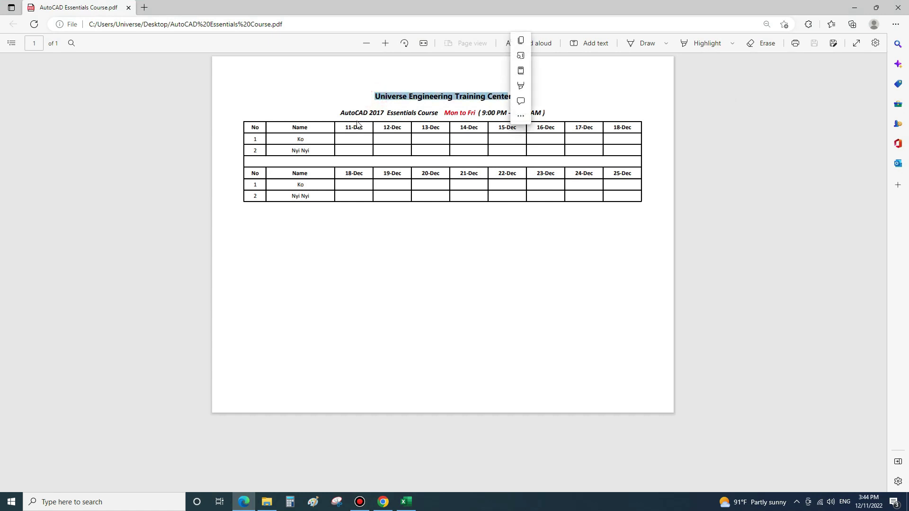
click(342, 114)
drag(342, 114, 544, 113)
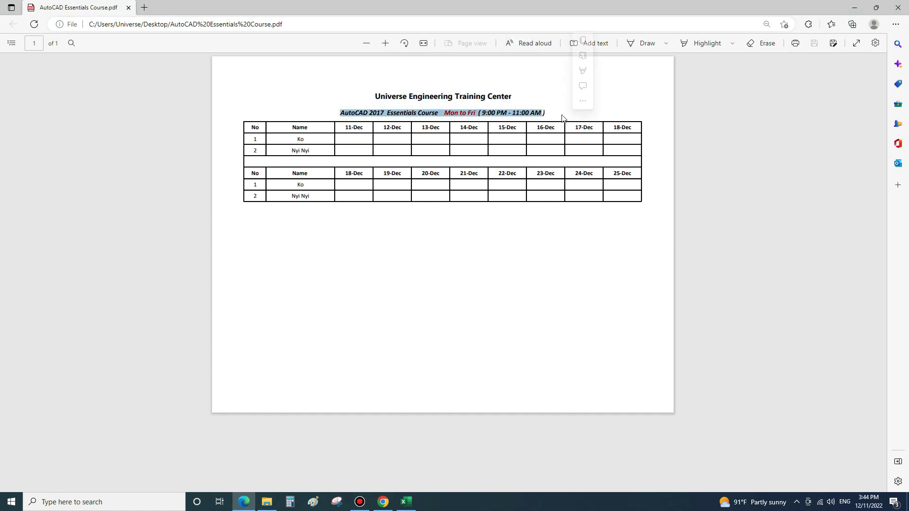
click(855, 7)
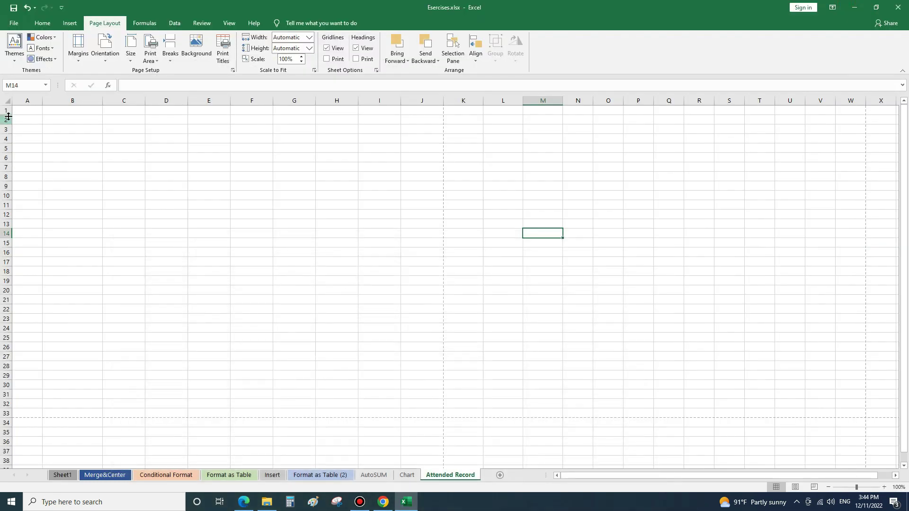
drag(6, 115, 8, 143)
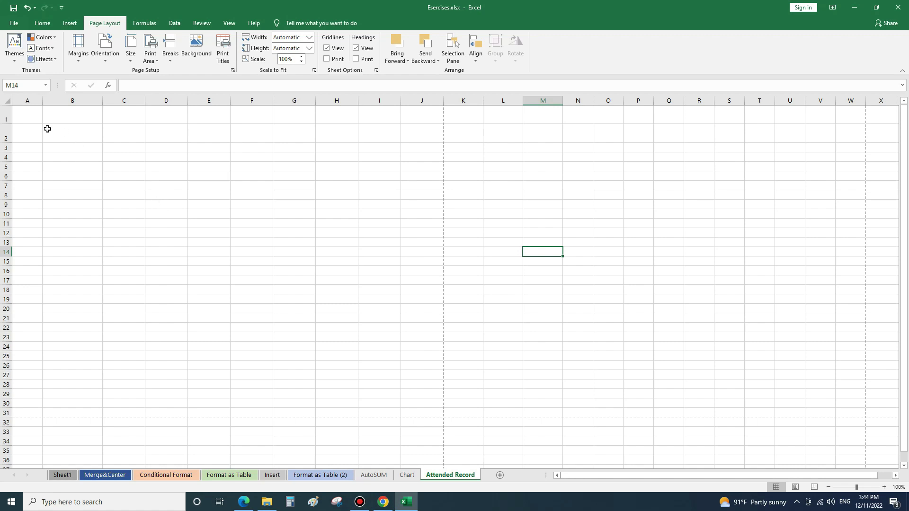
Step: Give every cell on the sheet centre and middle alignment
click(7, 101)
click(42, 23)
click(198, 57)
click(199, 41)
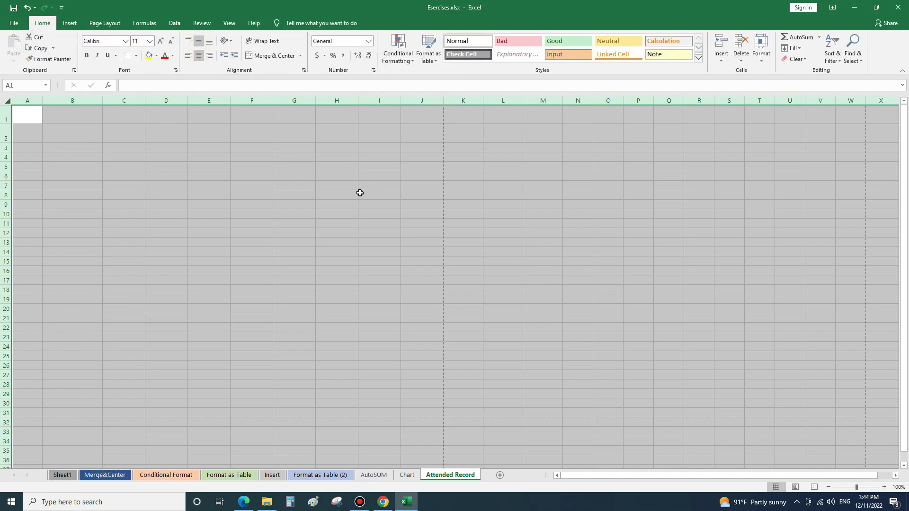
Step: Merge and centre A1:J1 and enter the title 'Universe Engineering Training Center'
click(77, 132)
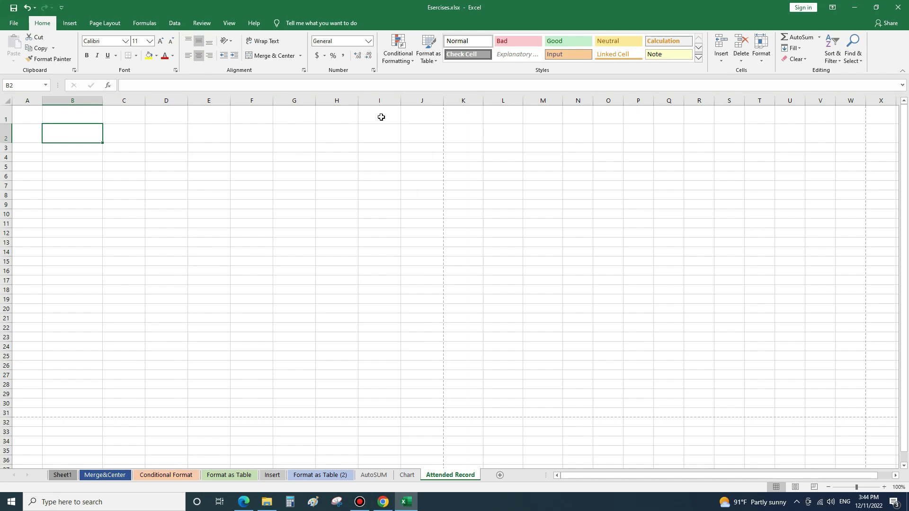
click(243, 502)
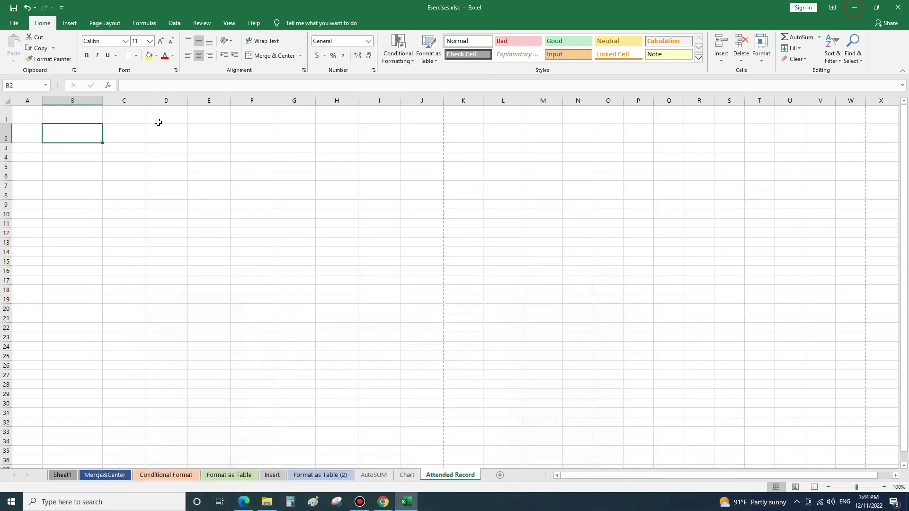
click(854, 7)
drag(25, 109, 407, 114)
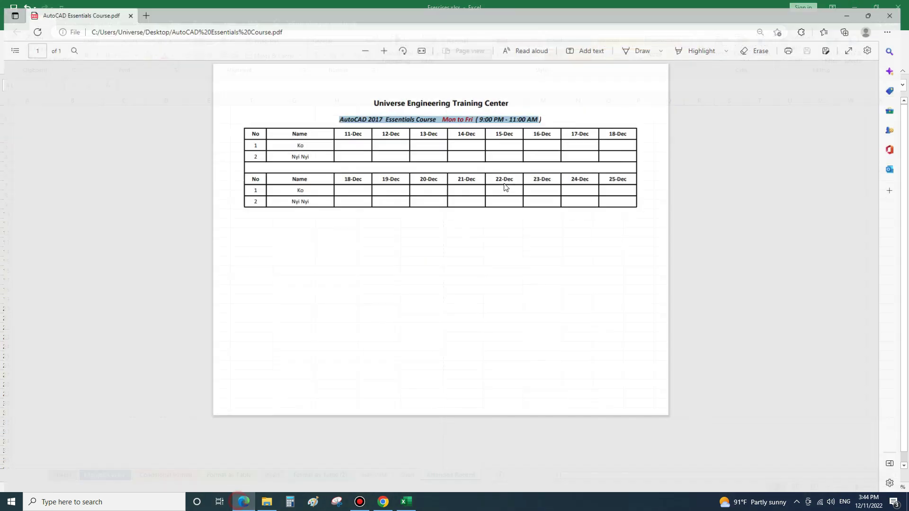
click(243, 502)
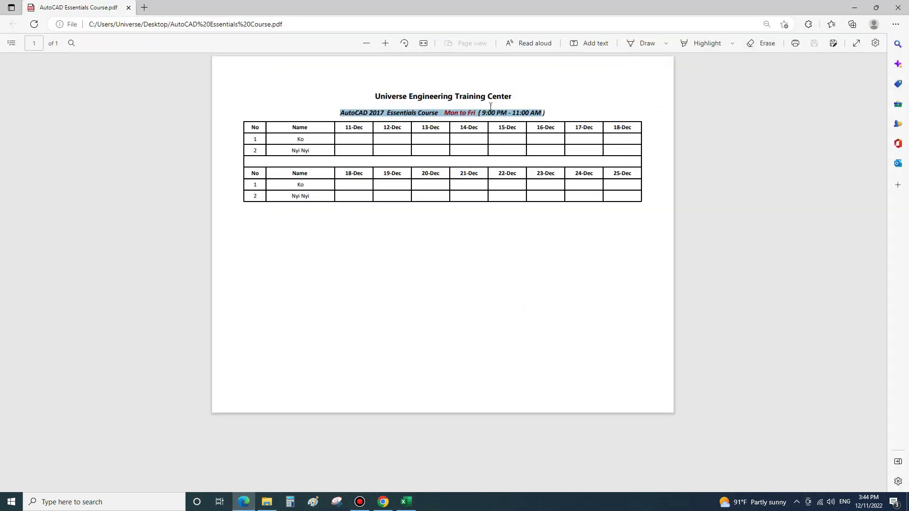
key(alt+Tab)
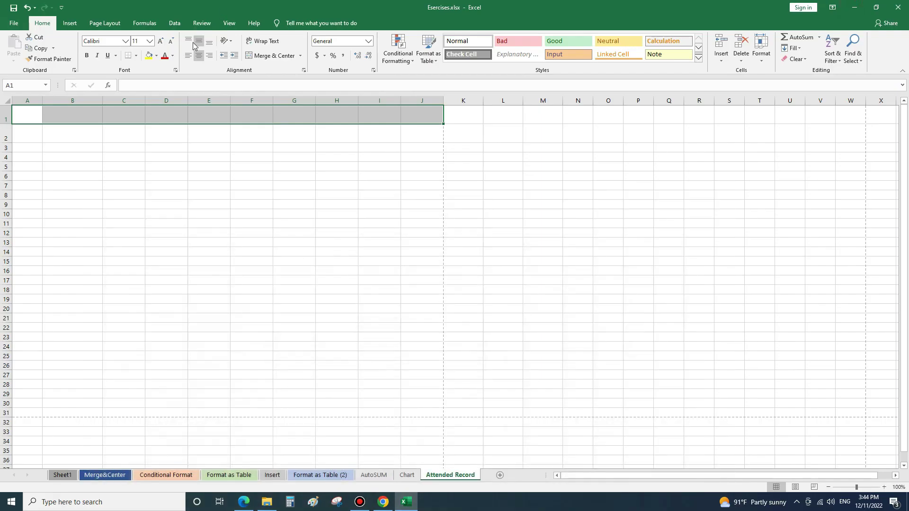
click(274, 56)
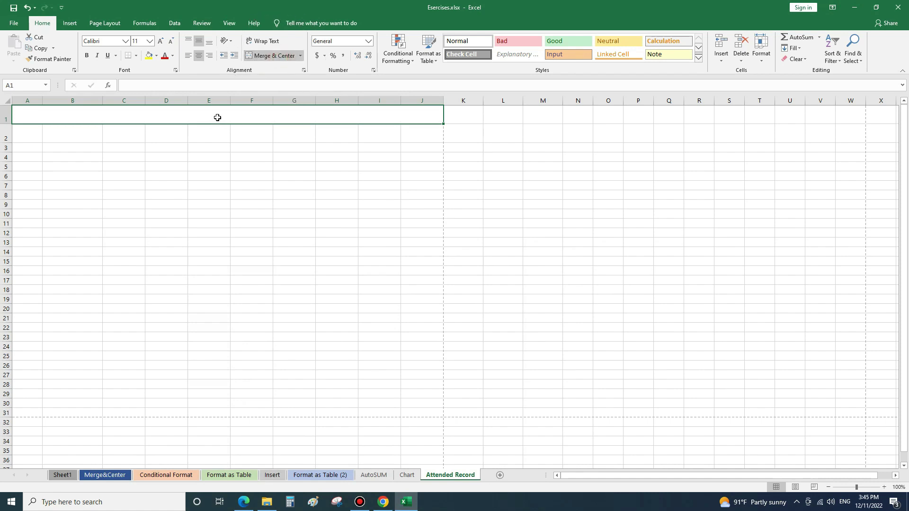
text(Universe Engineering Training Center)
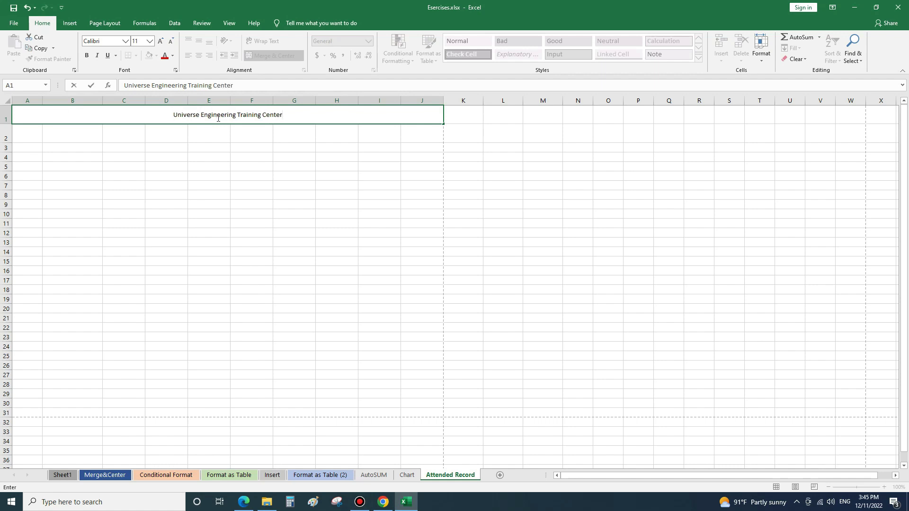
click(577, 204)
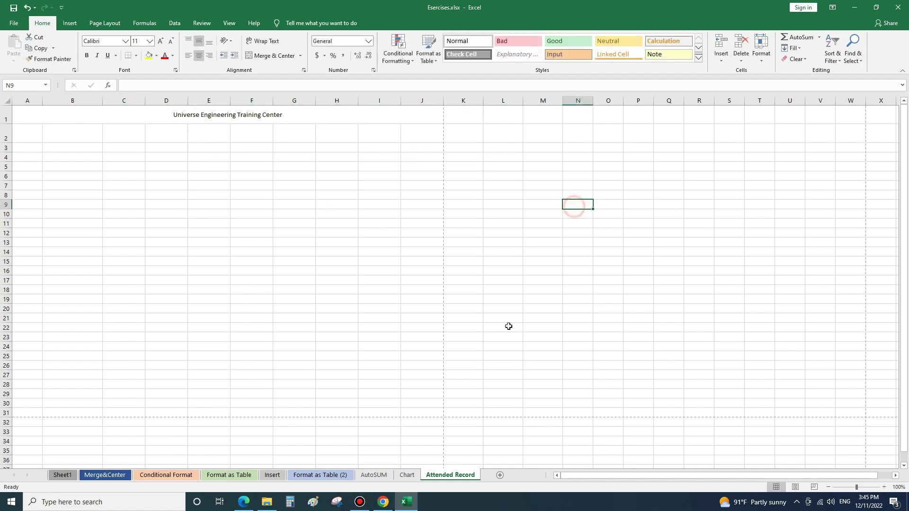
Step: Make the merged title bold at 14 pt
click(293, 116)
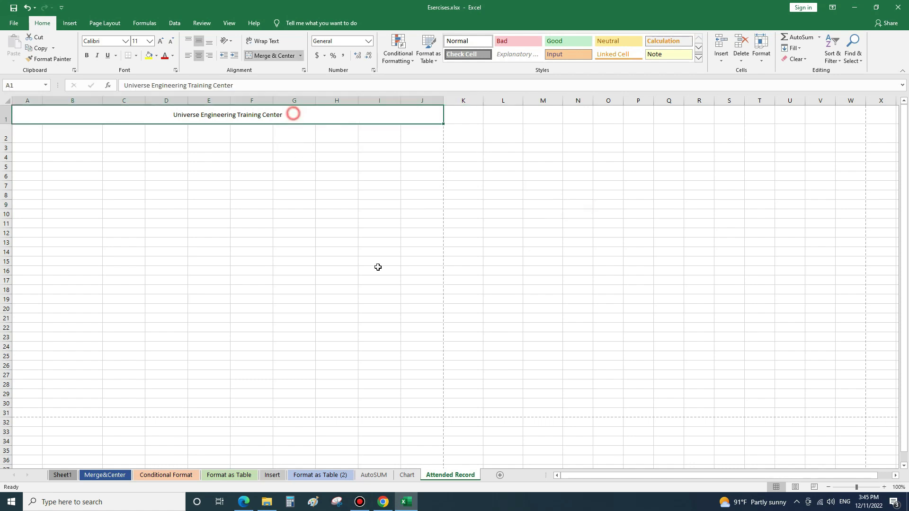
double_click(289, 115)
drag(289, 115, 154, 112)
click(331, 252)
click(298, 116)
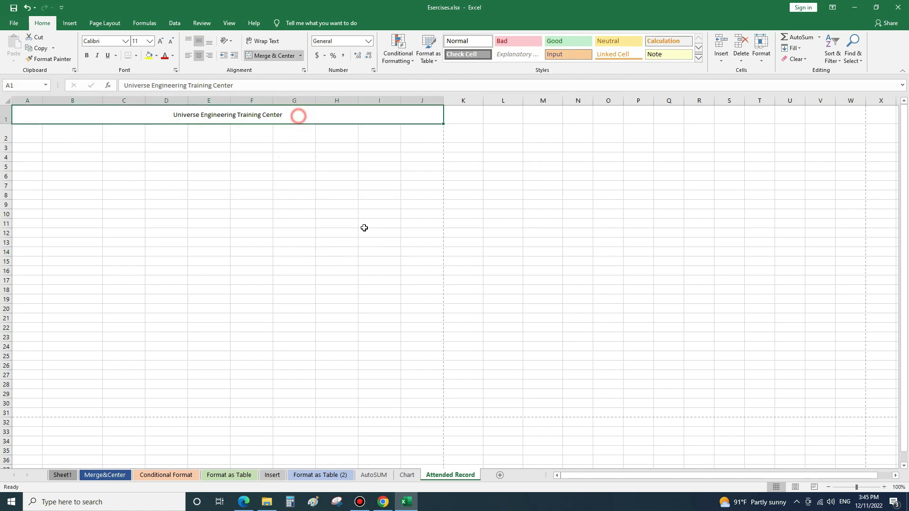
click(149, 41)
click(137, 97)
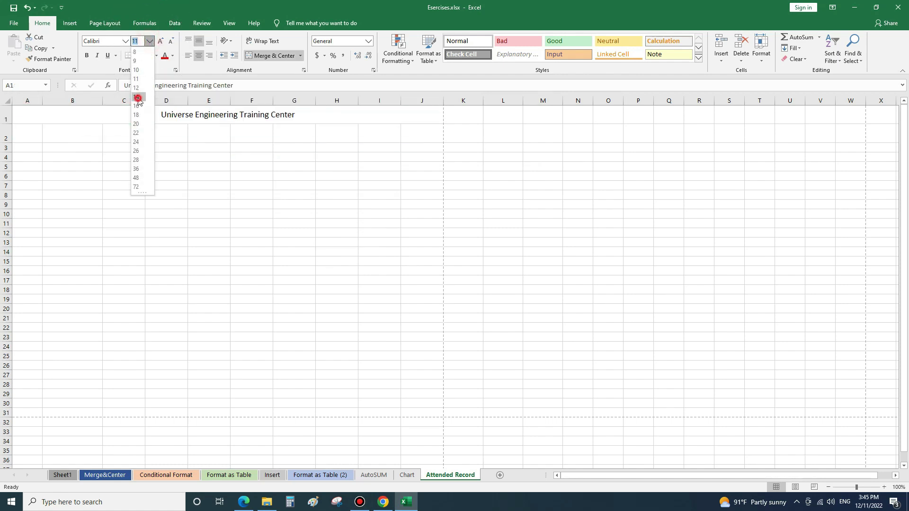
click(87, 56)
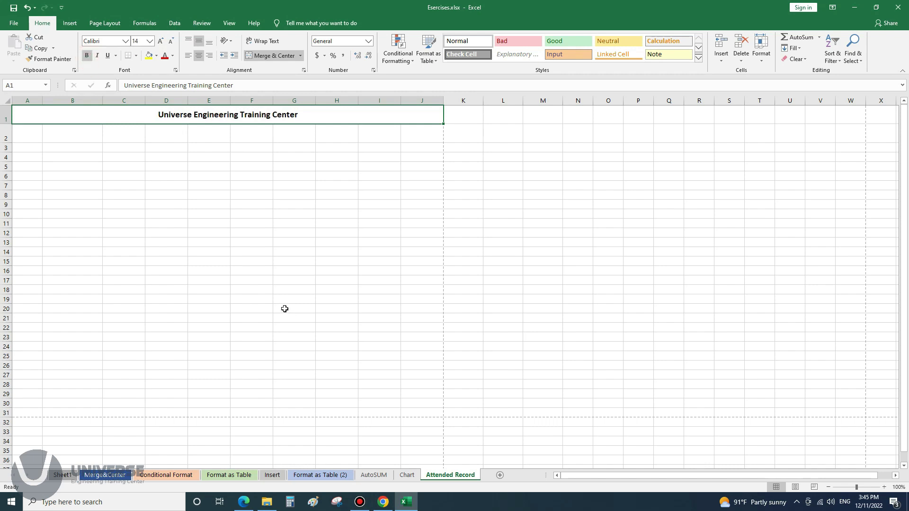
Step: Check the title in print preview, then select cells A2 through J2
key(ctrl+p)
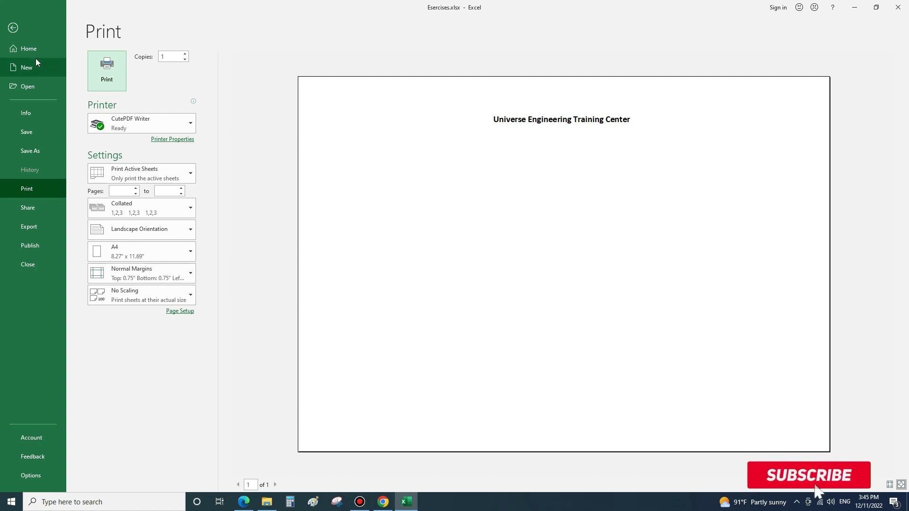
click(13, 27)
drag(26, 137, 423, 138)
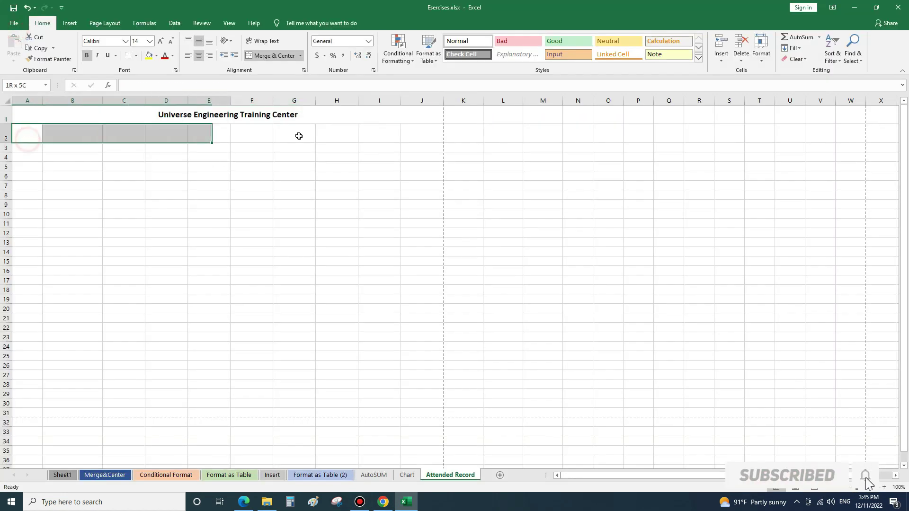
Step: Merge A2:J2 and enter the subtitle 'AutoCAD Essentials Course', fixing a typo
click(278, 56)
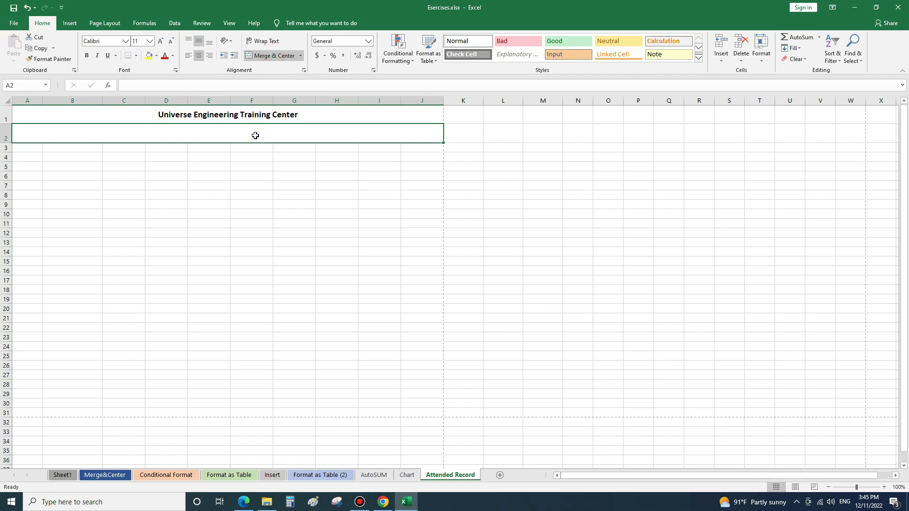
text(Aut)
text(ocad)
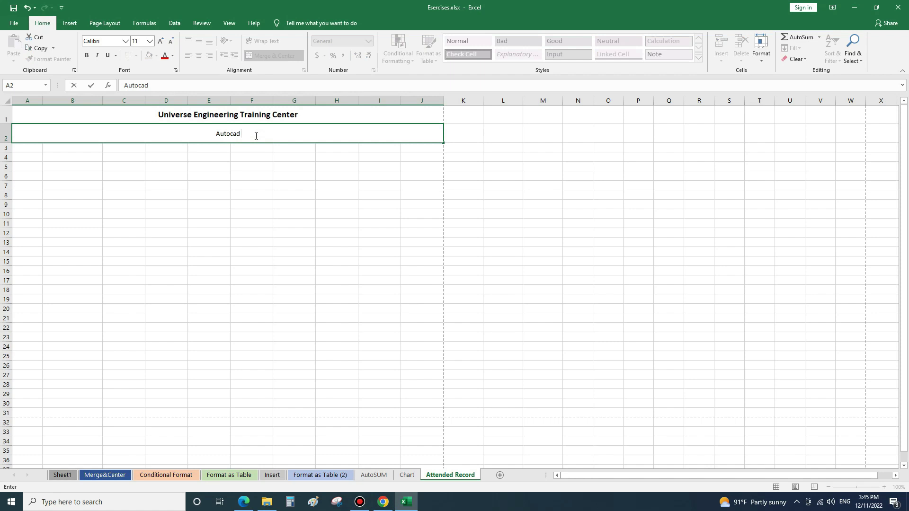
text(CAD )
text(eSSENTIALS)
key(BackSpace)
key(BackSpace)
key(BackSpace)
key(BackSpace)
key(BackSpace)
key(BackSpace)
key(BackSpace)
text(Essentials)
text( Course)
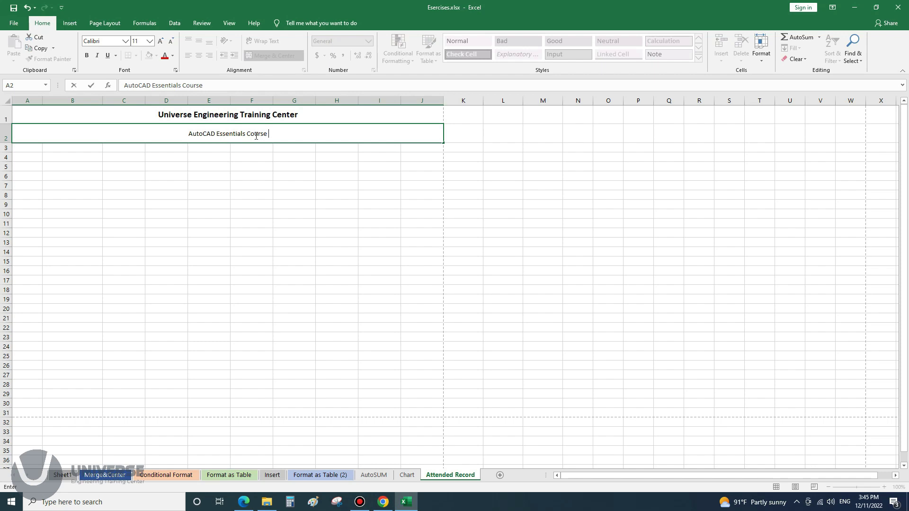
click(242, 504)
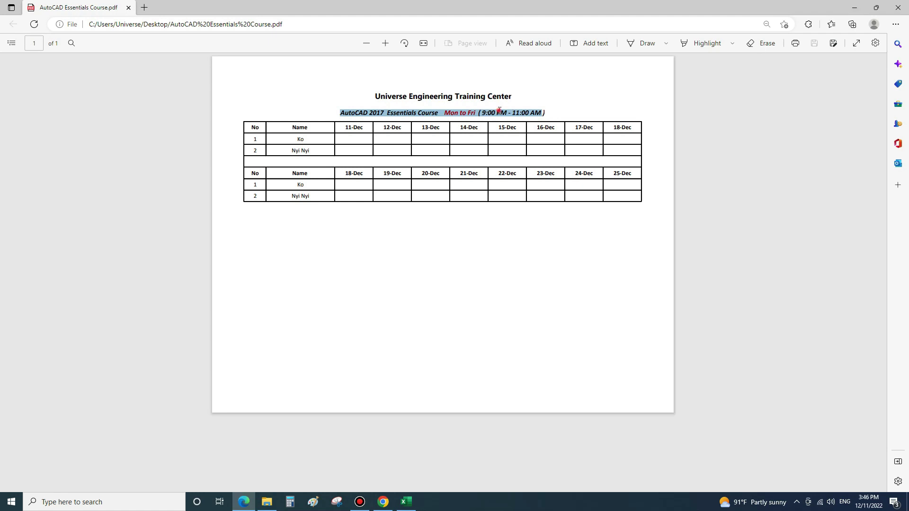
Step: Append ' Mon - Fri ( 9:00 AM to 11:00 AM )' to the subtitle, correcting typos
drag(496, 113, 501, 112)
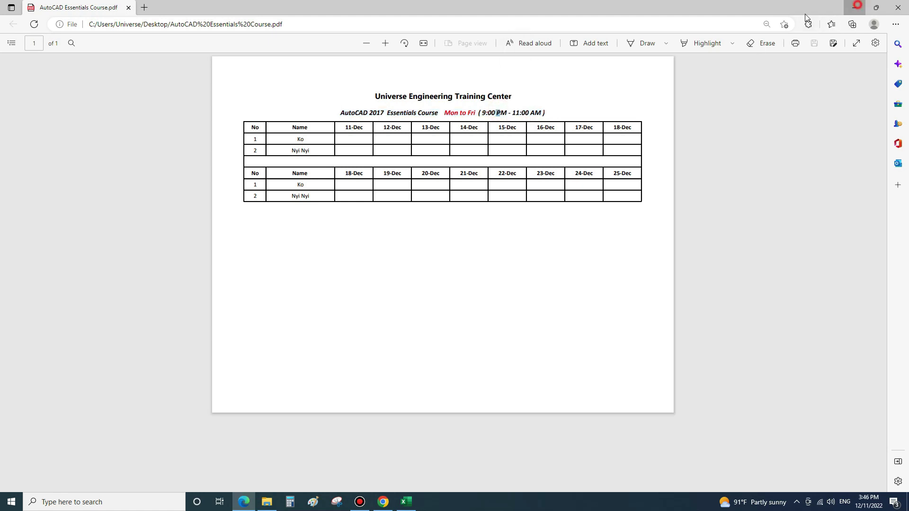
key(alt+Tab)
text(Mon)
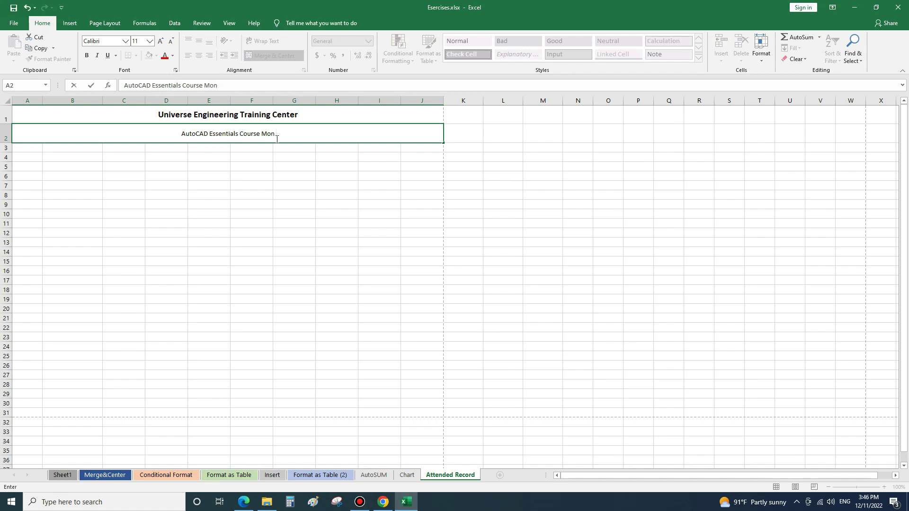
text( ~)
key(BackSpace)
text(- Fri ()
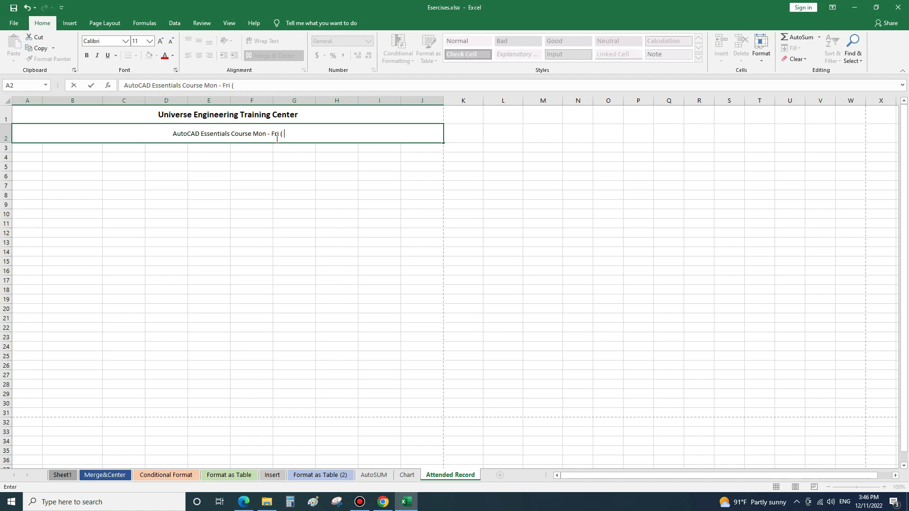
text( 9:00)
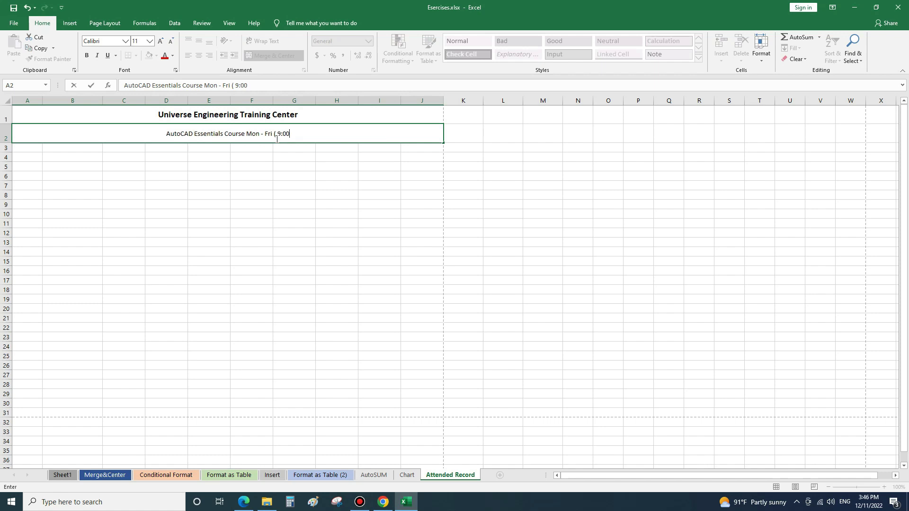
text( am)
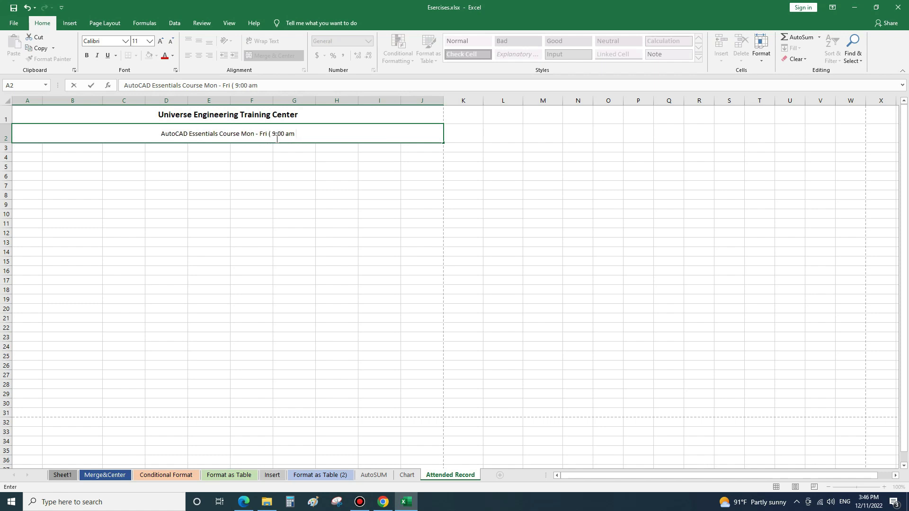
key(BackSpace)
key(BackSpace)
text(AM to )
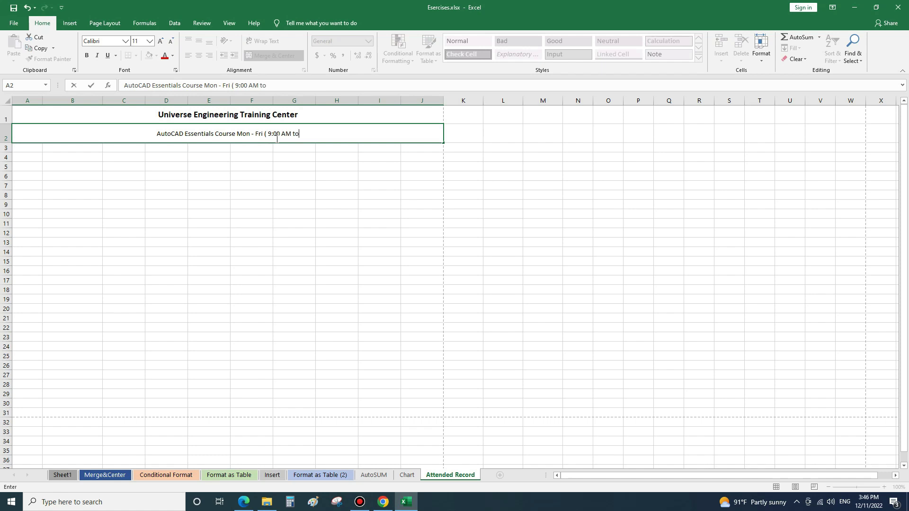
text(11:00 )
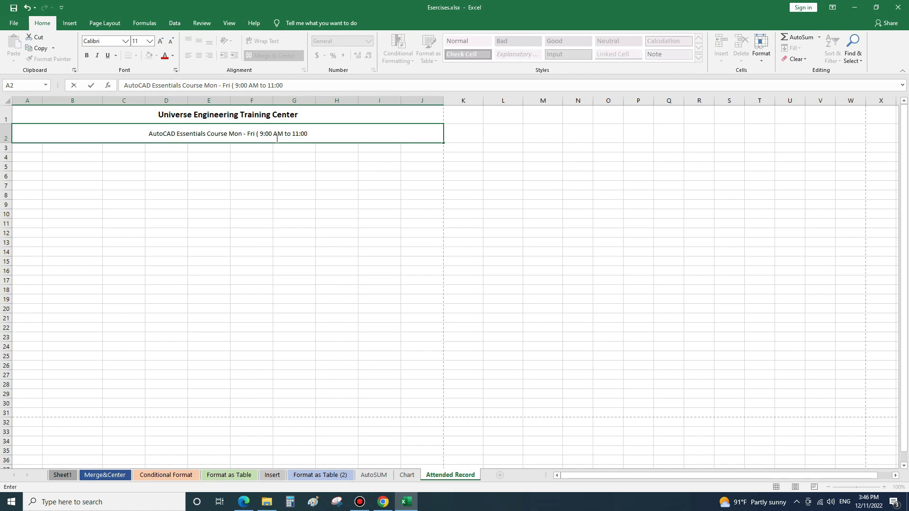
text(A)
key(BackSpace)
text(AM ))
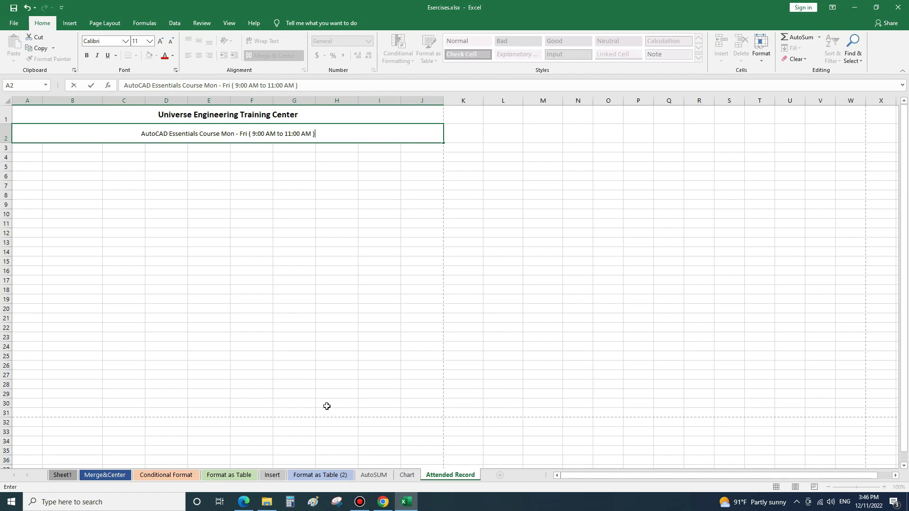
click(243, 503)
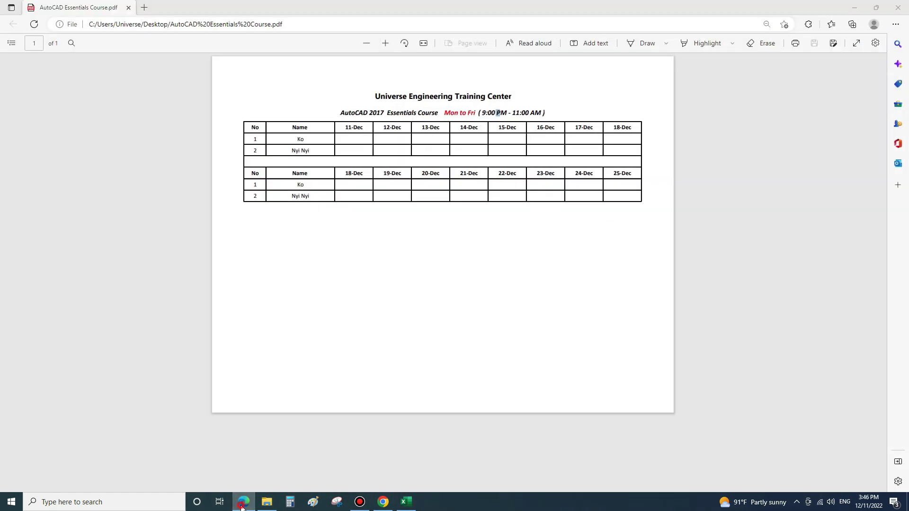
Step: Set the subtitle in A2 to 13 pt bold
click(241, 505)
click(331, 192)
click(335, 133)
click(161, 43)
click(161, 43)
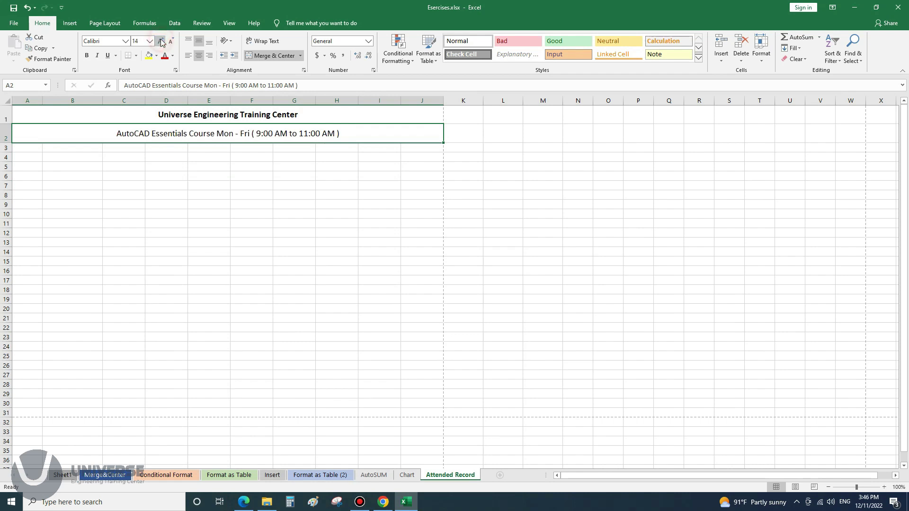
click(138, 41)
text(13)
key(Return)
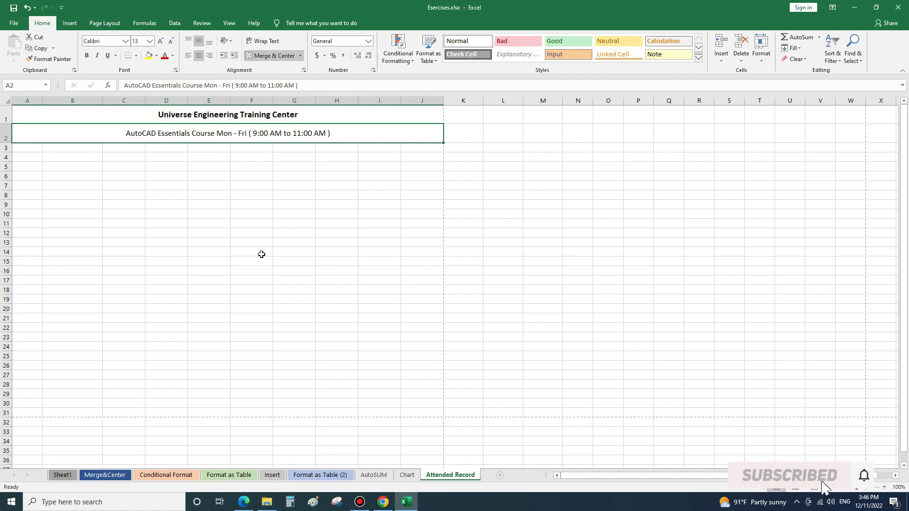
click(201, 147)
click(208, 134)
click(86, 55)
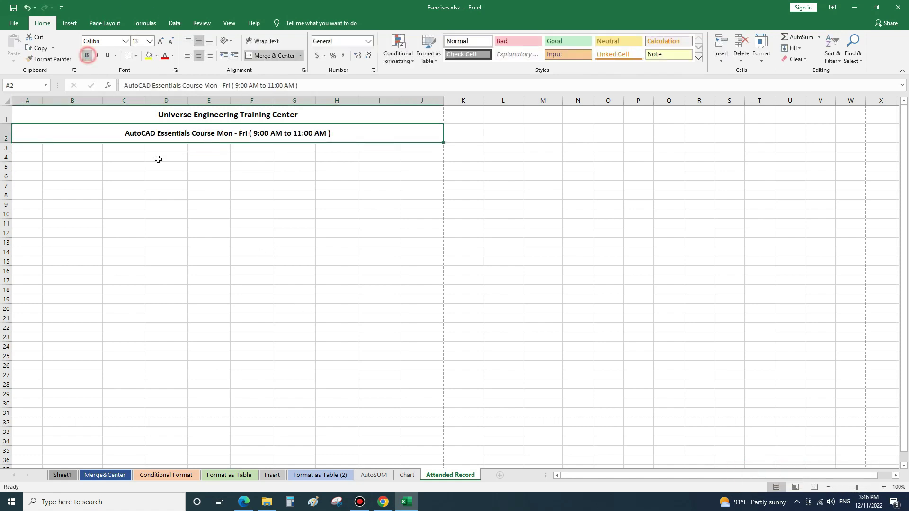
Step: Color the words 'Mon - Fri' in the subtitle red
double_click(220, 136)
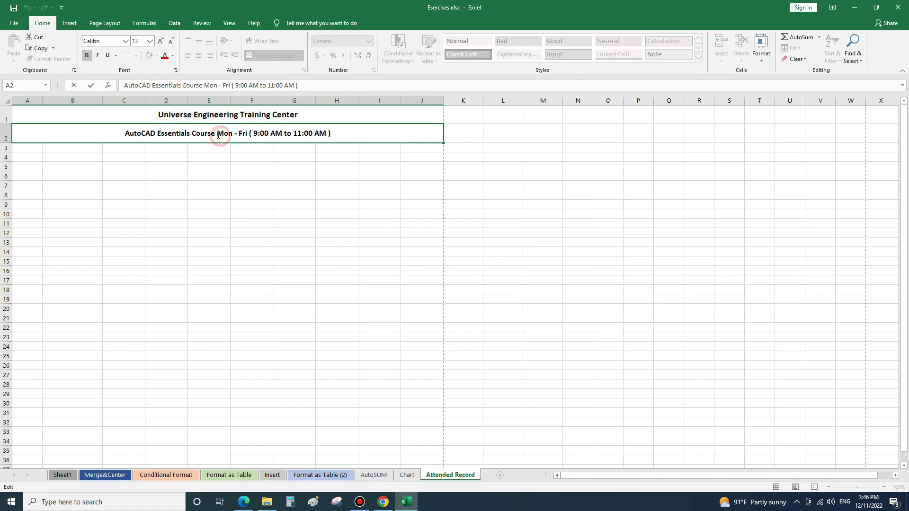
drag(218, 134, 248, 133)
click(165, 56)
click(236, 183)
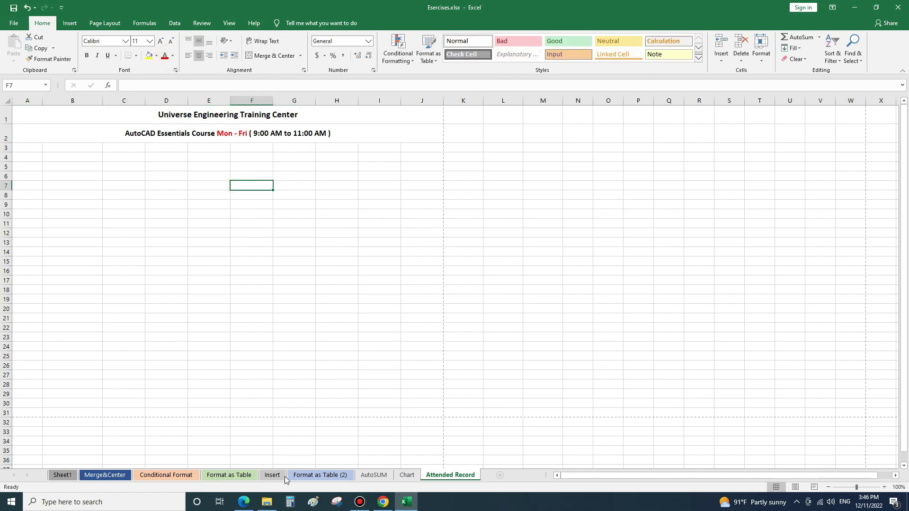
click(244, 504)
click(243, 504)
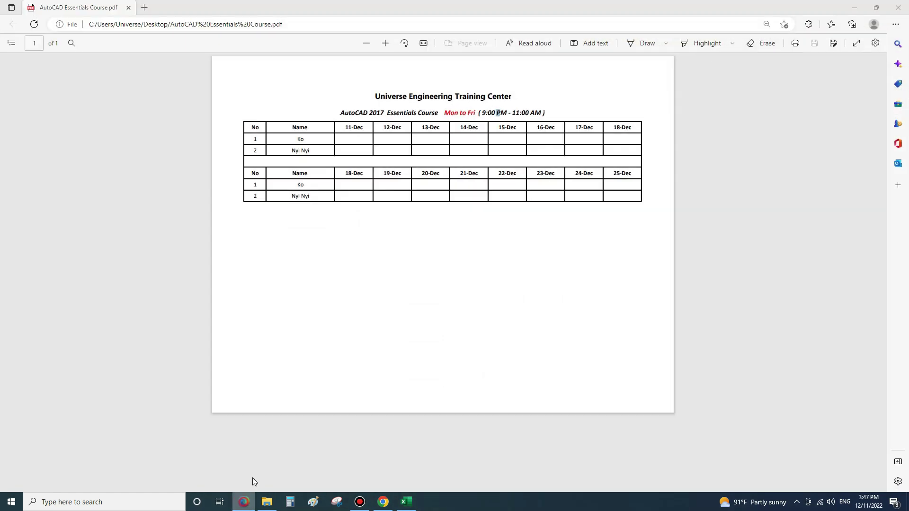
Step: Italicize the subtitle's time range '( 9:00 AM to 11:00 AM )'
double_click(262, 134)
drag(249, 133, 332, 134)
click(97, 56)
drag(262, 203, 293, 204)
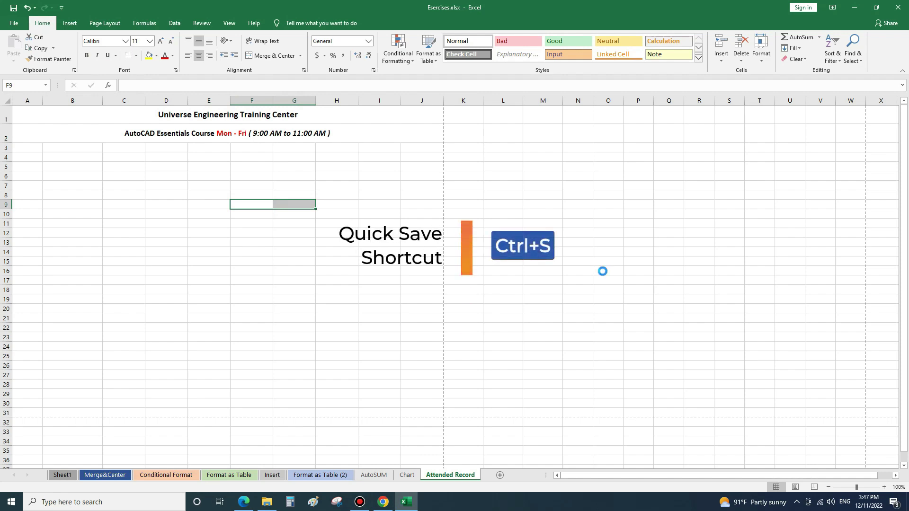
Step: Check both header lines in print preview, then bring up the reference PDF
key(ctrl+p)
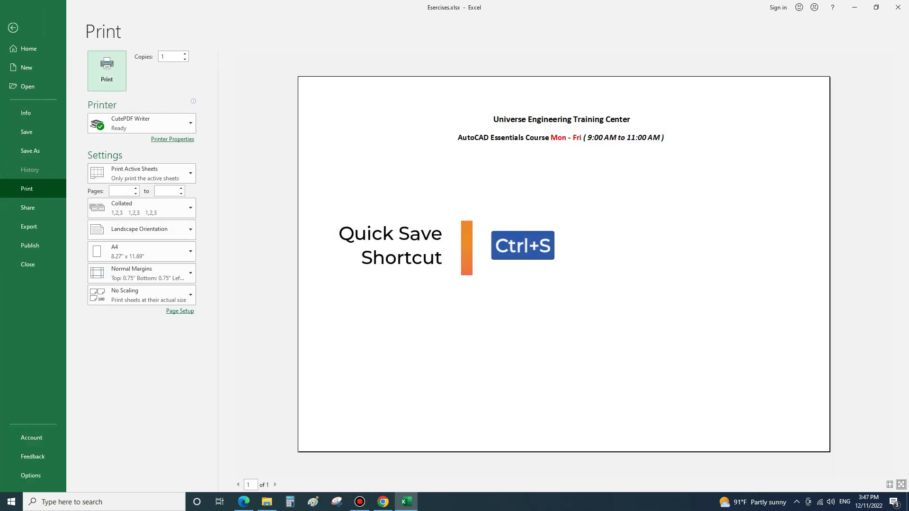
click(12, 29)
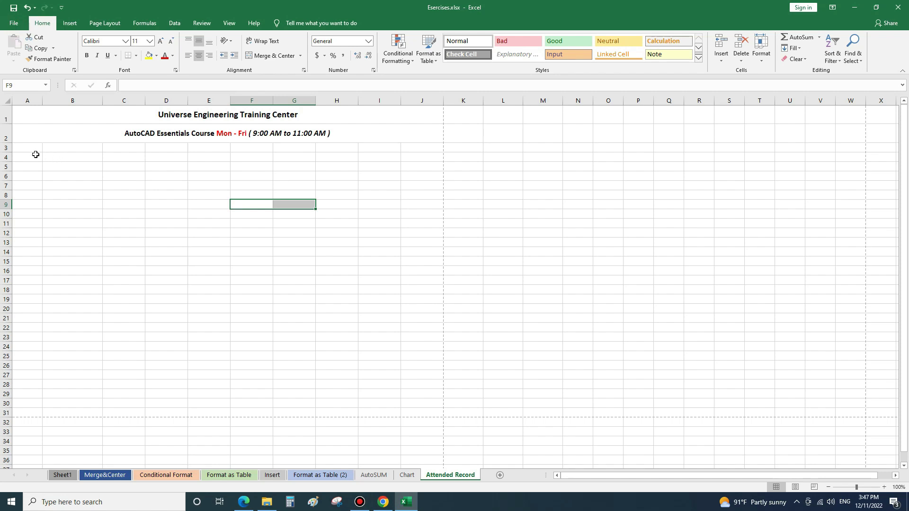
click(244, 501)
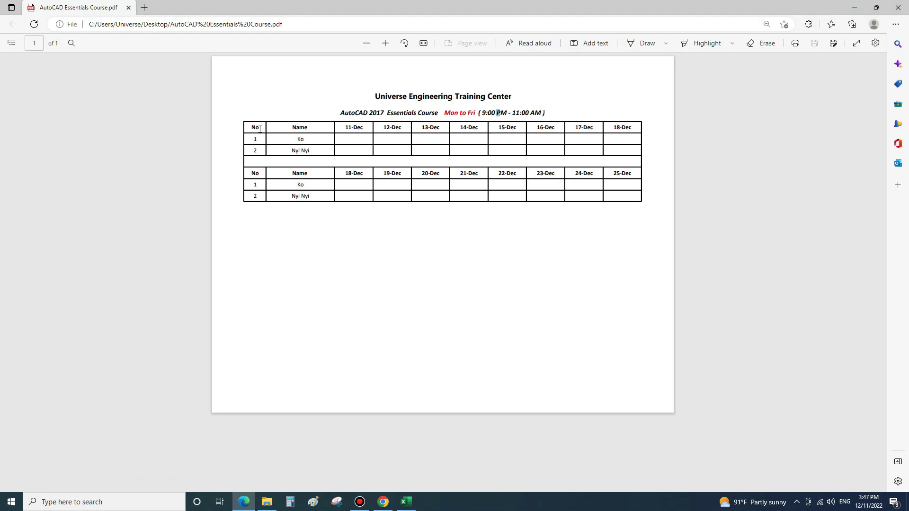
Step: Enter the column headers 'No' in A3 and 'Name' in B3
click(855, 7)
click(30, 147)
text(nO)
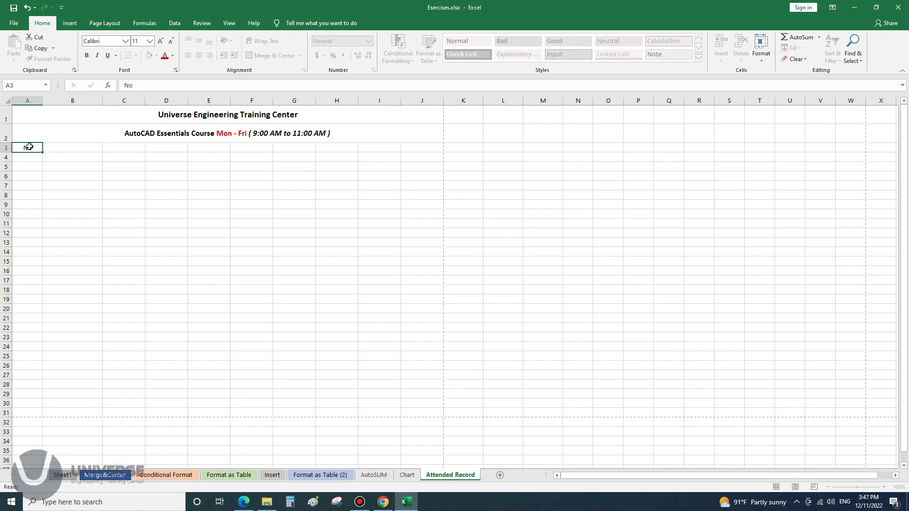
key(Tab)
text(Name)
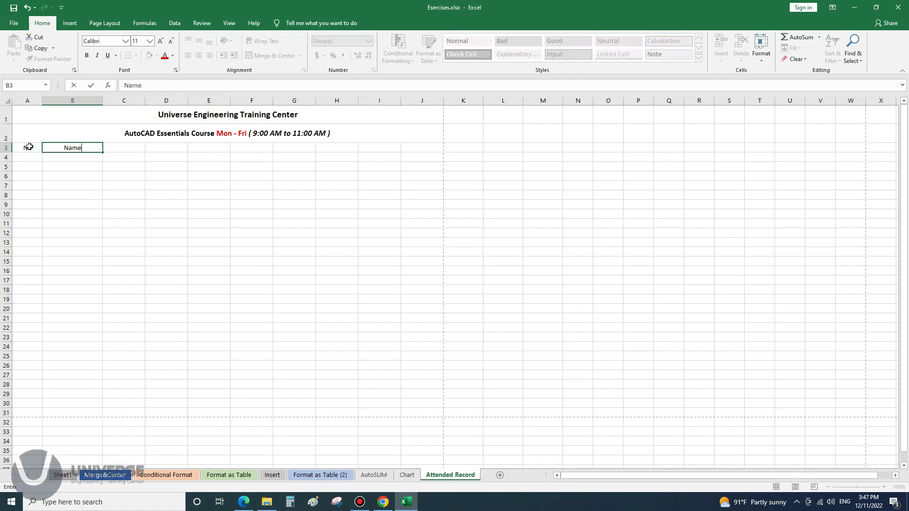
key(Tab)
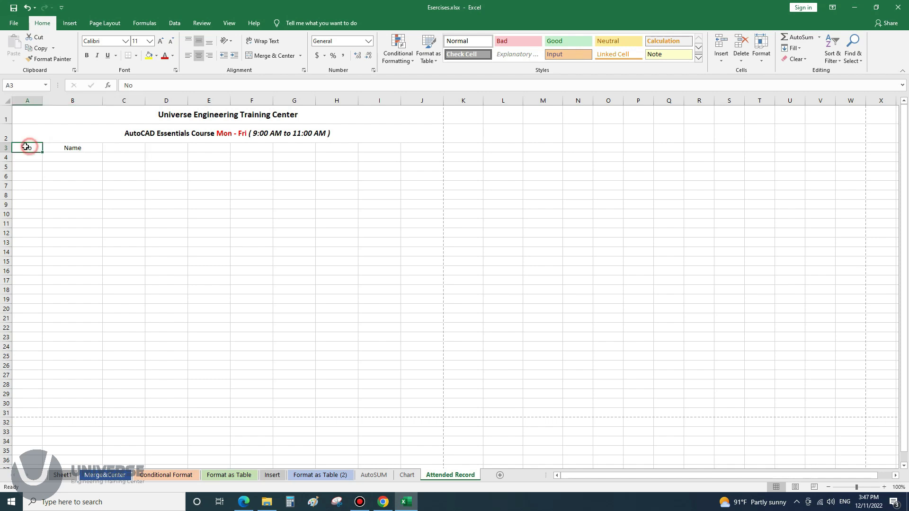
Step: Make the No and Name headers bold at 14 pt
drag(29, 146, 80, 148)
click(159, 43)
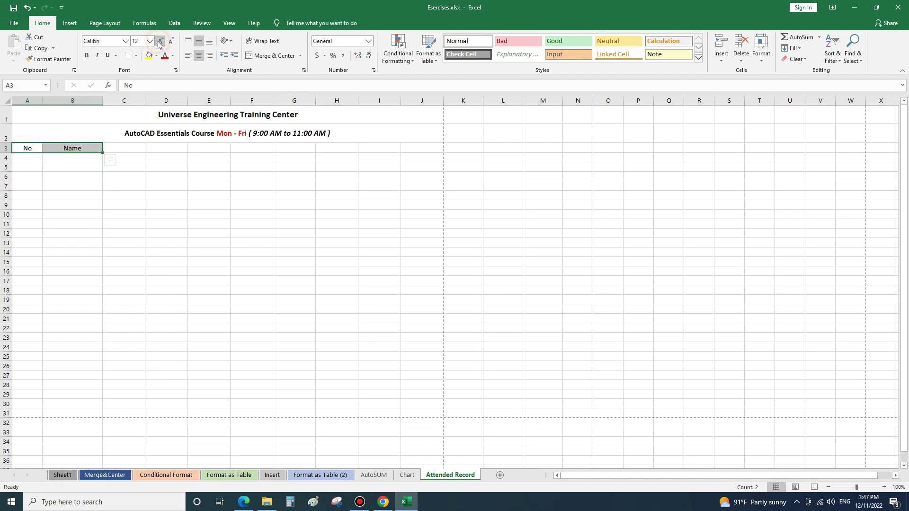
click(159, 42)
click(138, 41)
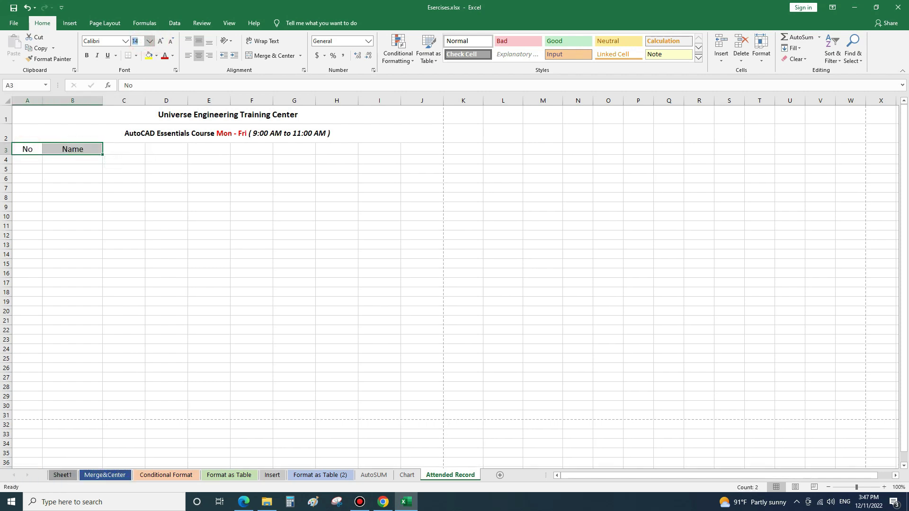
click(86, 55)
click(135, 202)
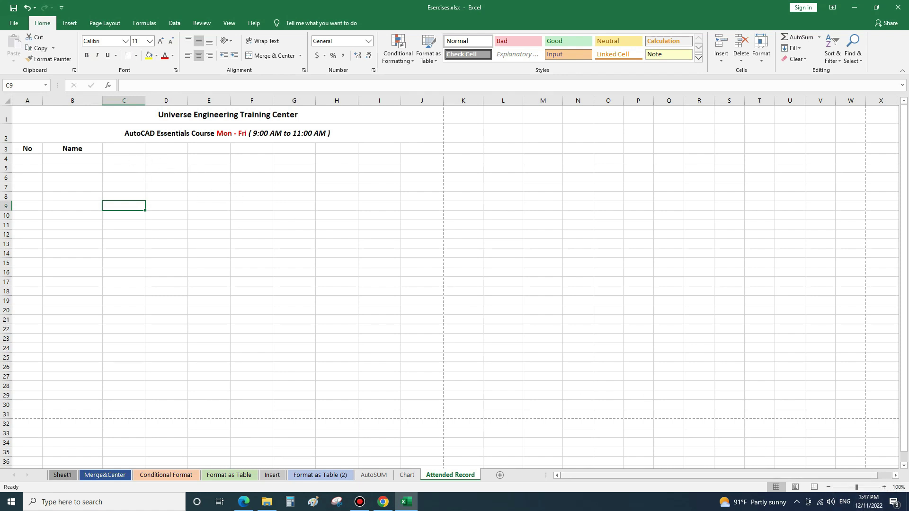
Step: Check today's date on the calendar, then enter 12/11/2022 in cell C3
click(861, 507)
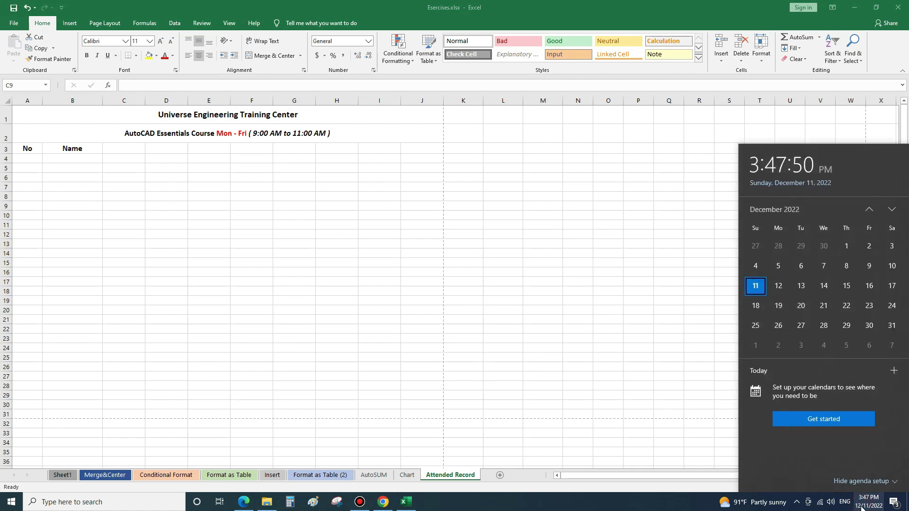
click(122, 148)
click(123, 148)
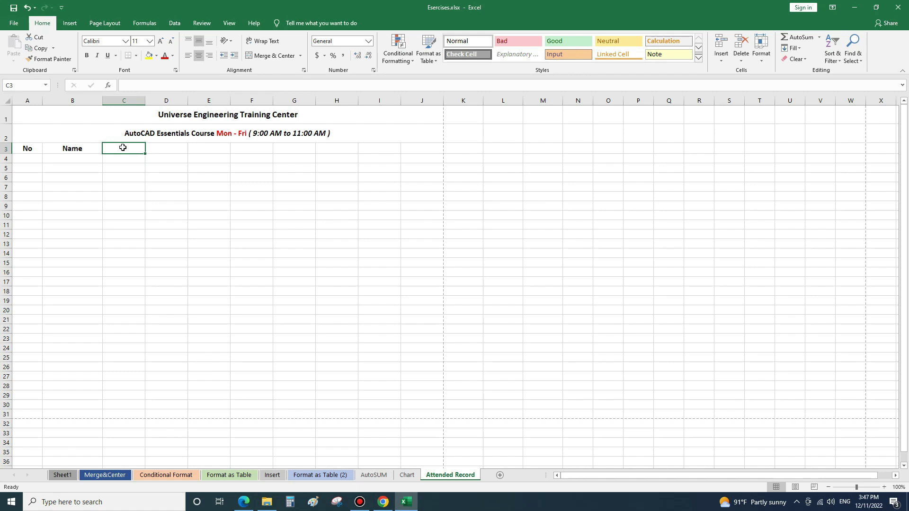
text(12)
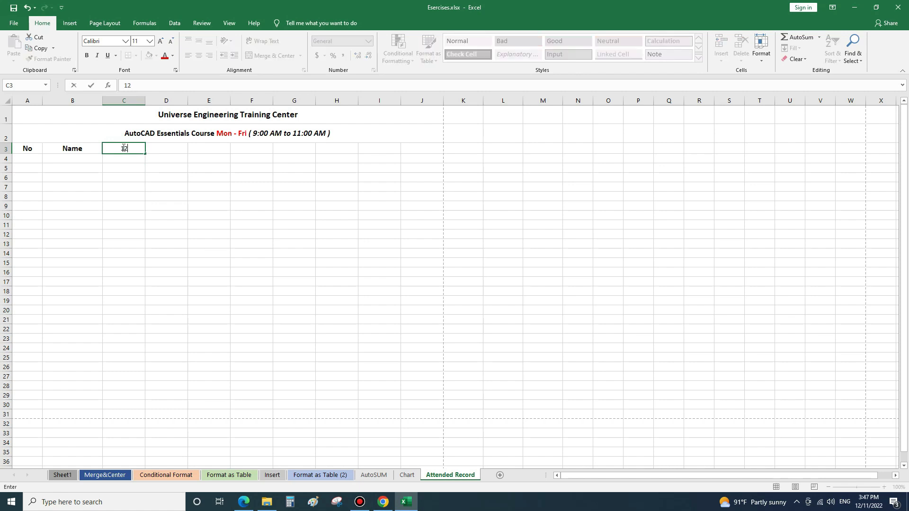
text(/11/2022)
key(Return)
Step: Rewrite the C3 date with dash separators instead of slashes
click(136, 148)
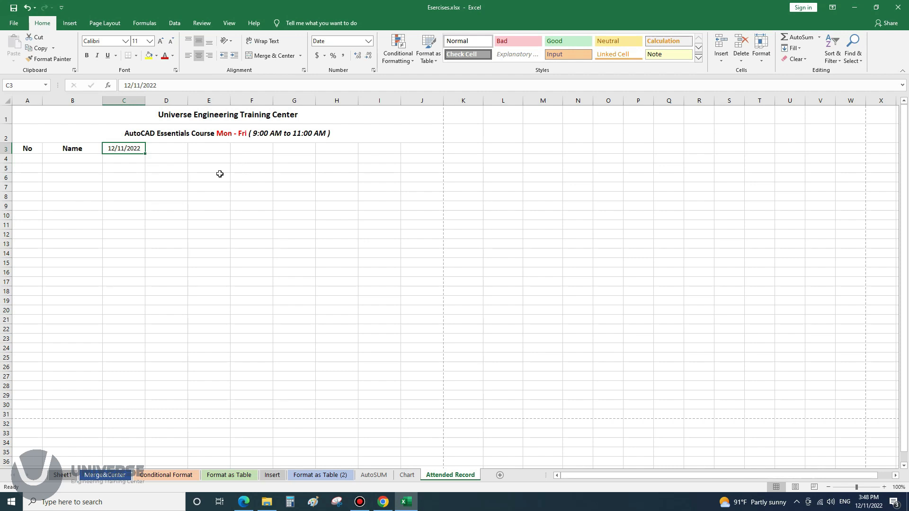
click(154, 86)
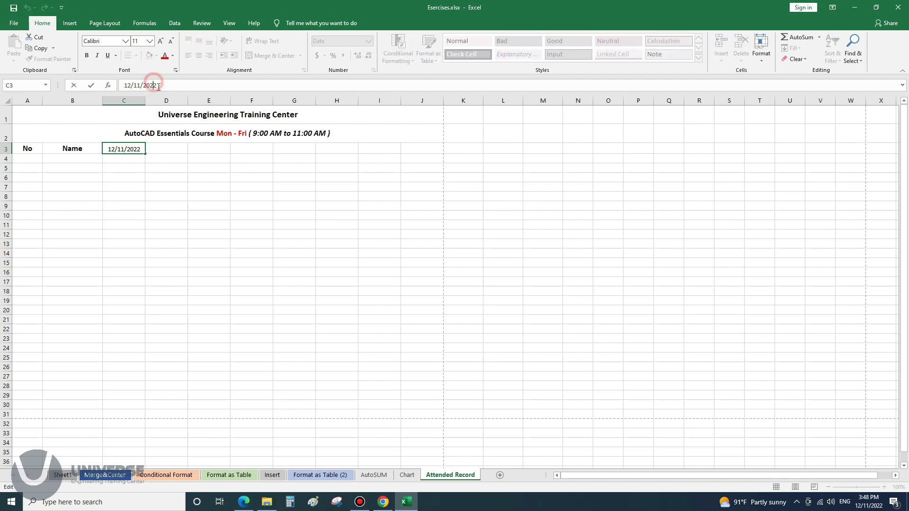
key(BackSpace)
text(-)
click(133, 83)
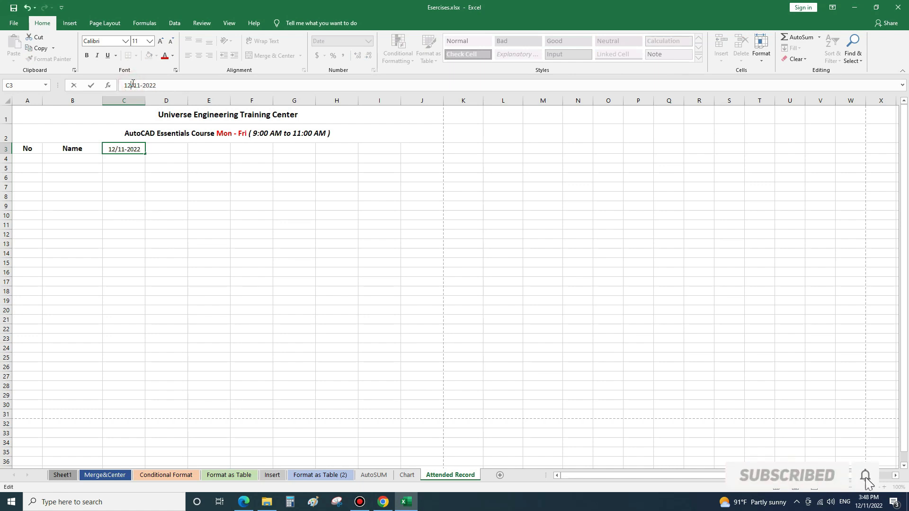
key(BackSpace)
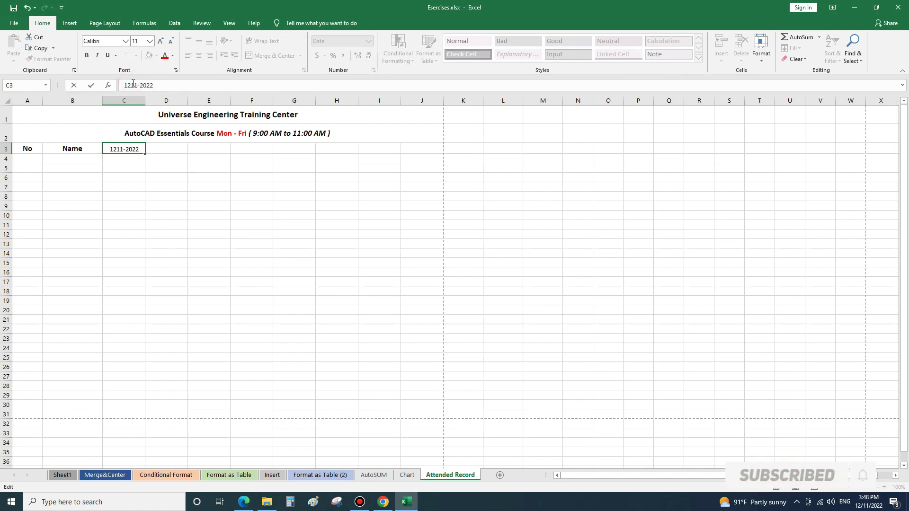
text(-)
key(Return)
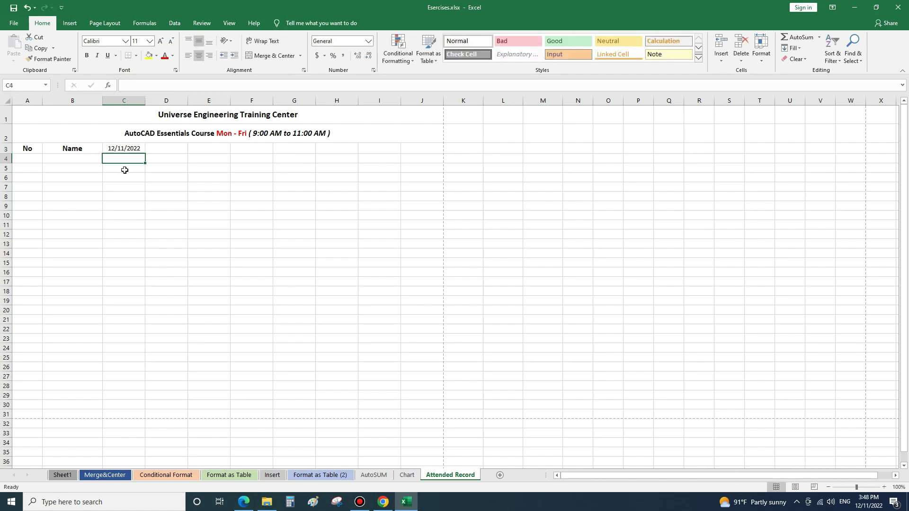
Step: Change the C3 date to dot separators, 12.11.2022
double_click(133, 148)
click(134, 87)
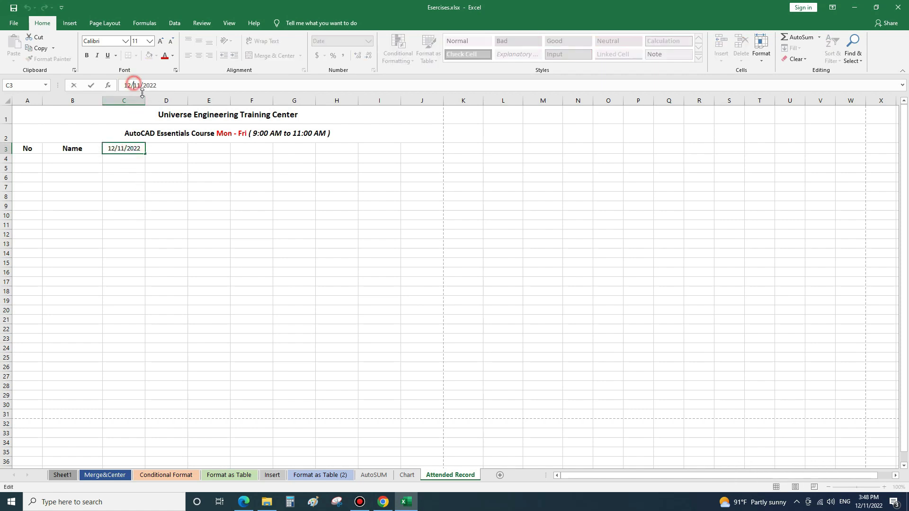
key(BackSpace)
text(.)
key(Right)
key(Right)
key(Right)
key(BackSpace)
text(.)
key(Return)
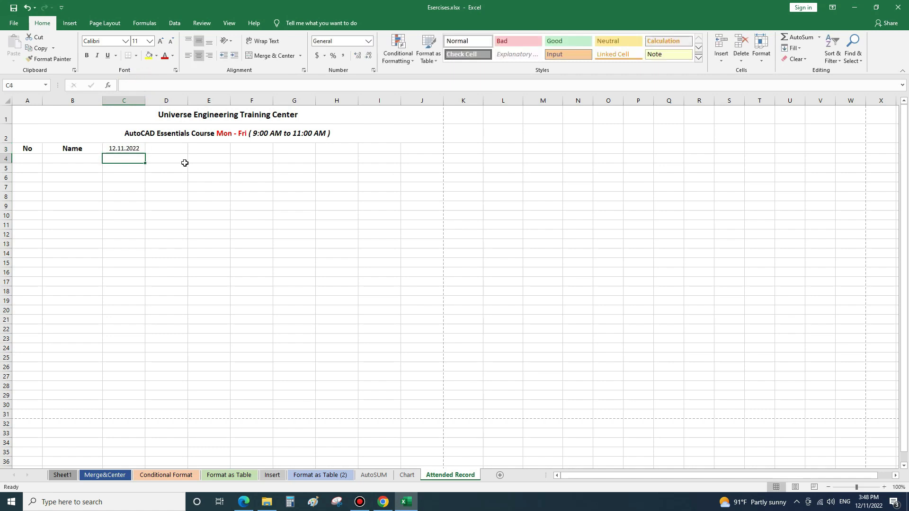
Step: Fill the date across row 3 to J3, check Auto Fill Options, then undo the fill
double_click(128, 149)
click(126, 179)
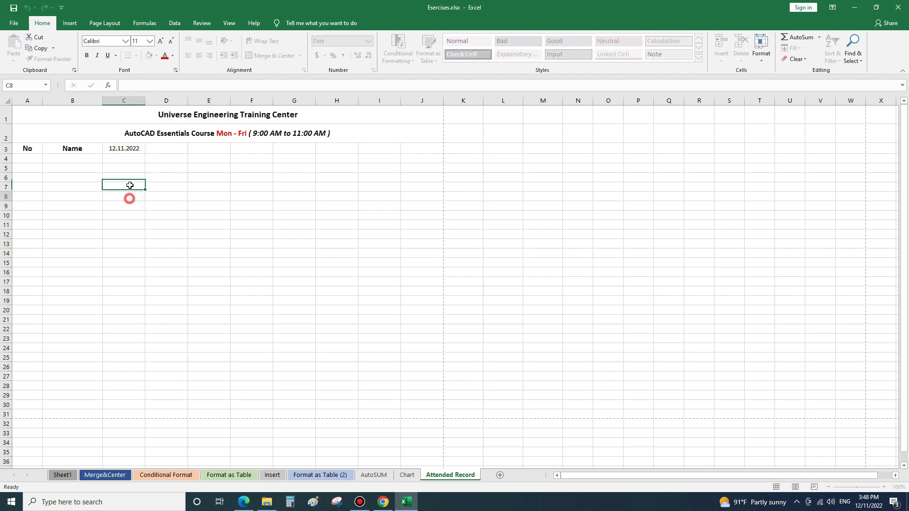
click(138, 148)
drag(145, 154, 417, 156)
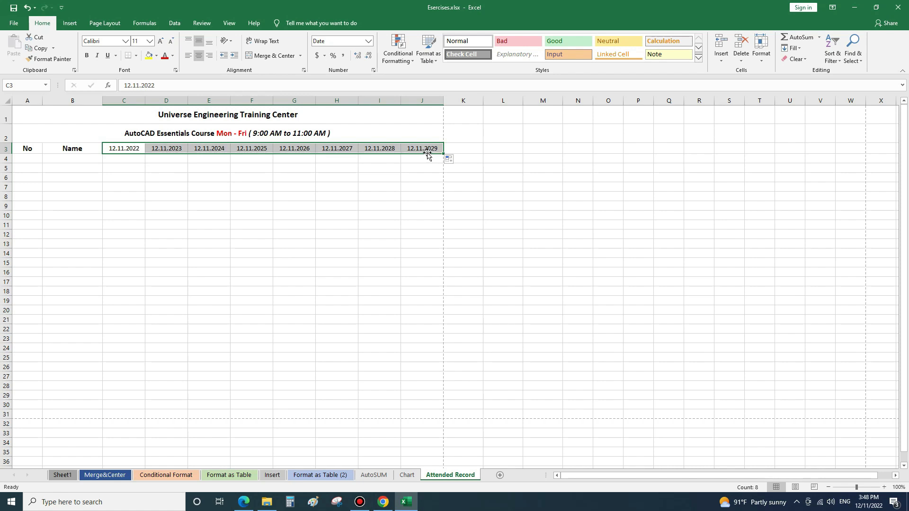
click(452, 160)
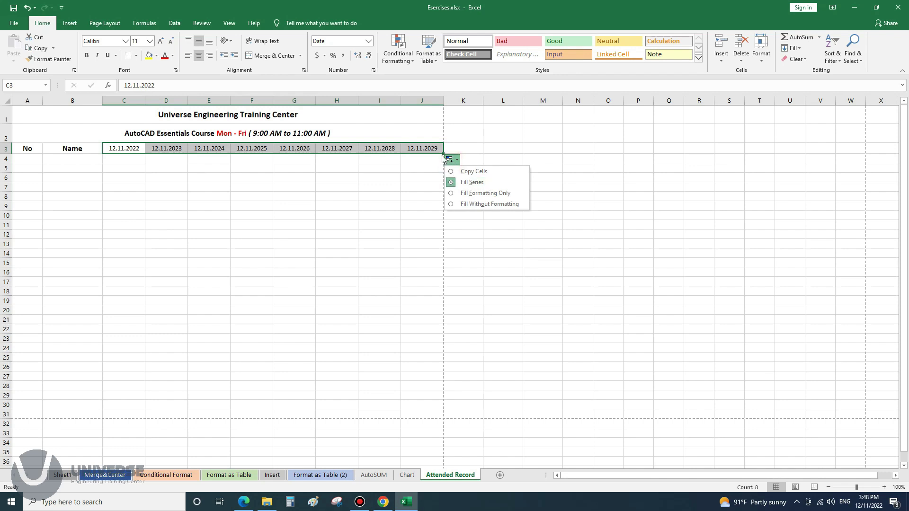
click(408, 166)
key(ctrl+z)
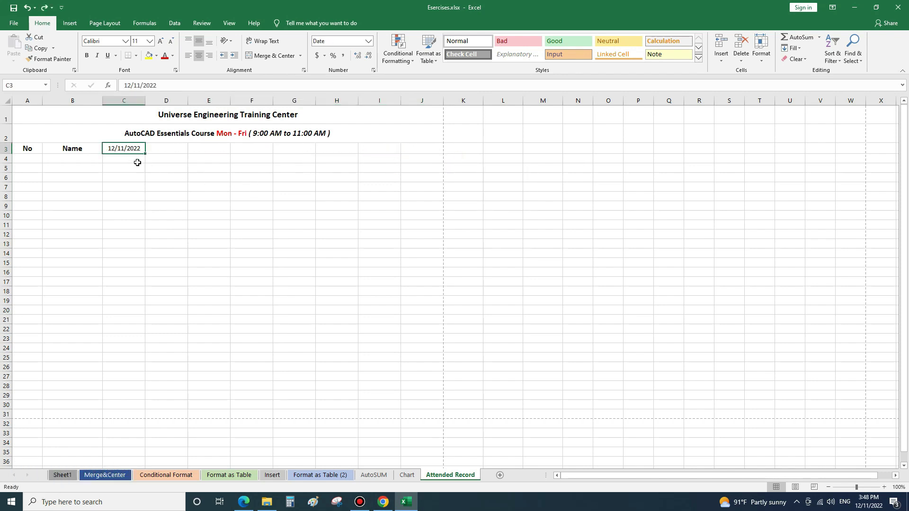
mouse_move(868, 501)
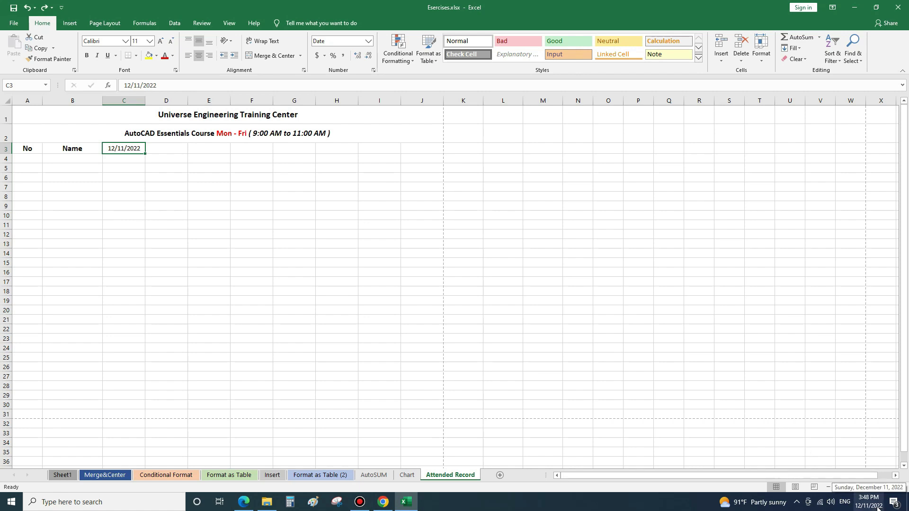
click(876, 506)
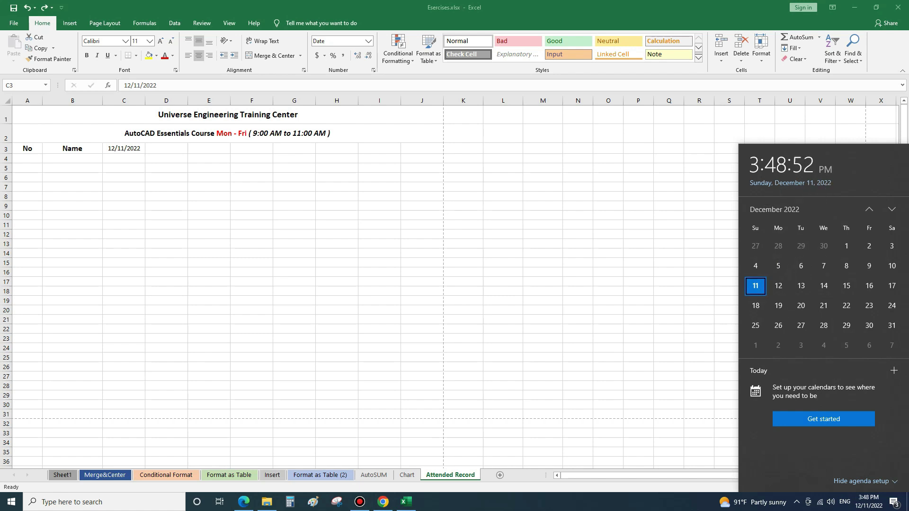
Step: Browse the Windows date and time, time zone, region and language settings
mouse_move(868, 502)
right_click(870, 508)
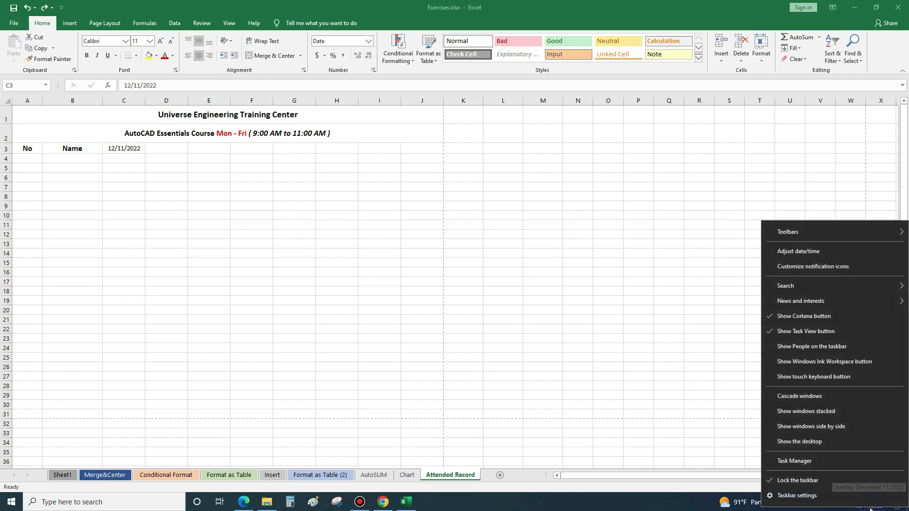
click(798, 251)
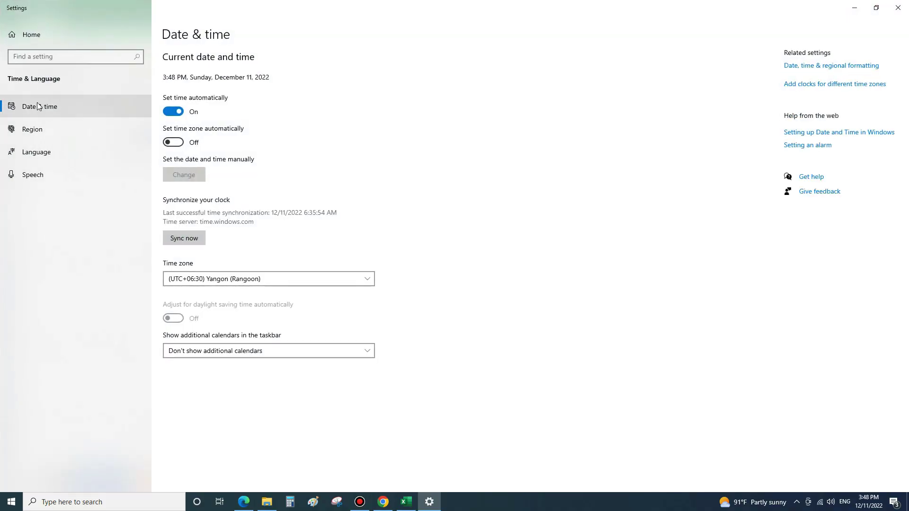
click(37, 106)
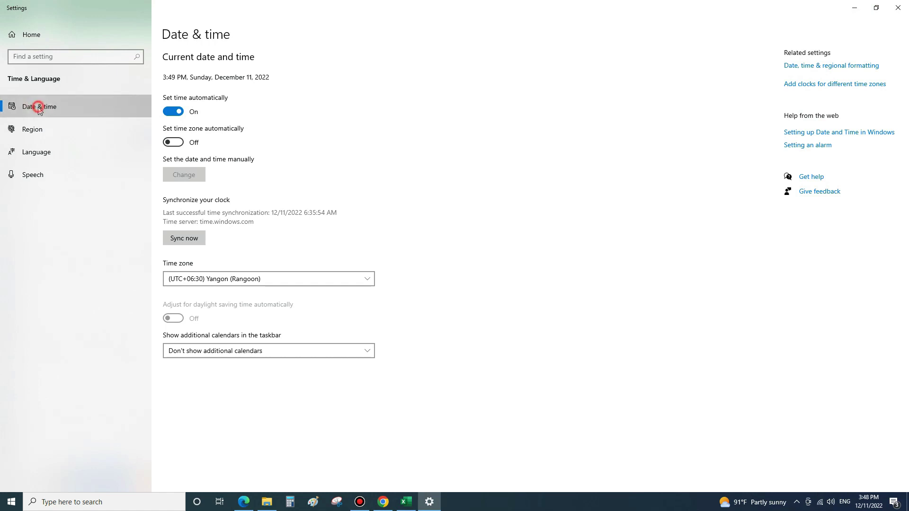
click(355, 278)
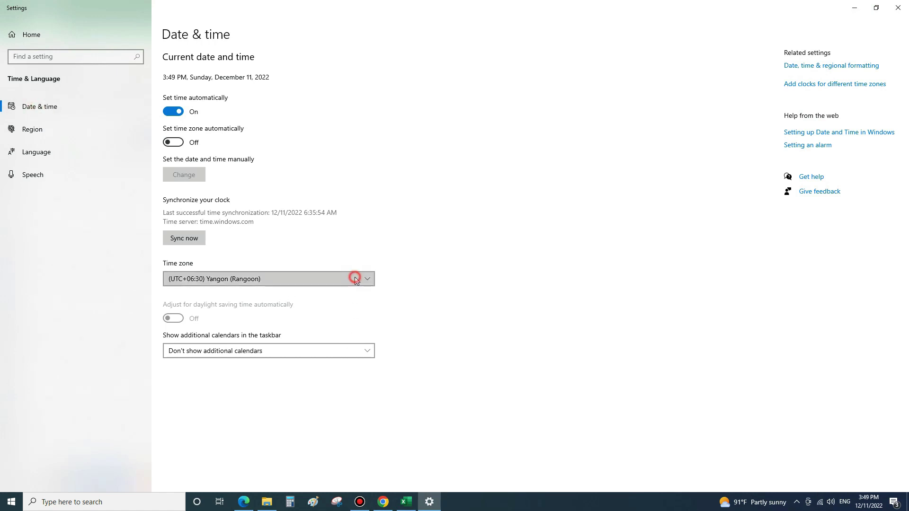
click(355, 277)
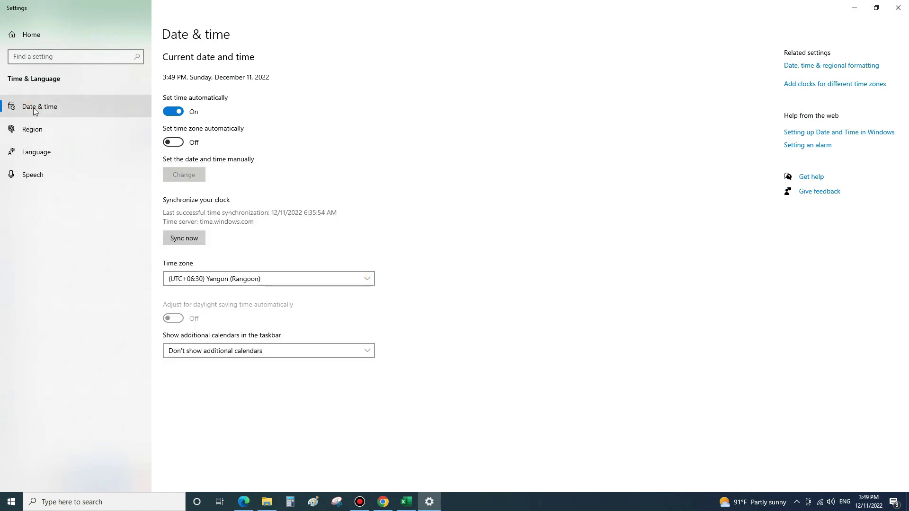
click(32, 127)
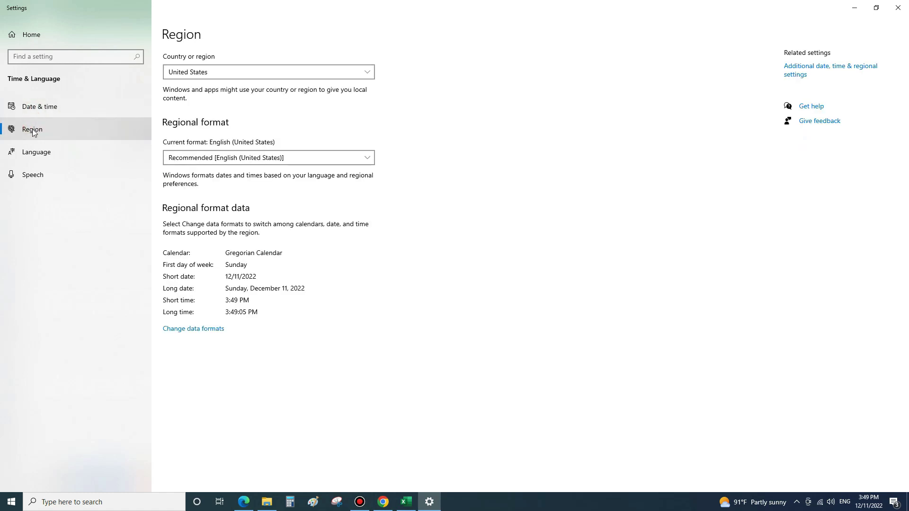
click(34, 153)
click(47, 79)
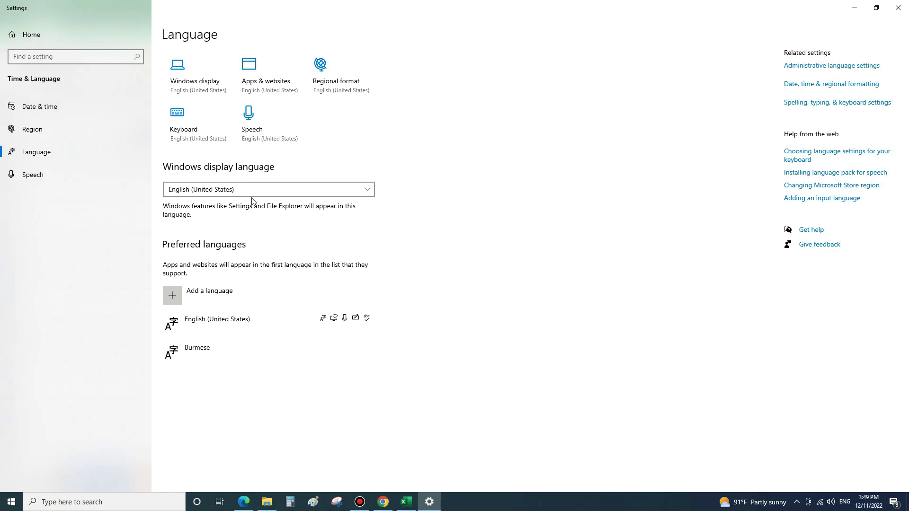
Step: Look over the regional format choices and the speech settings, then close Settings unchanged
click(829, 85)
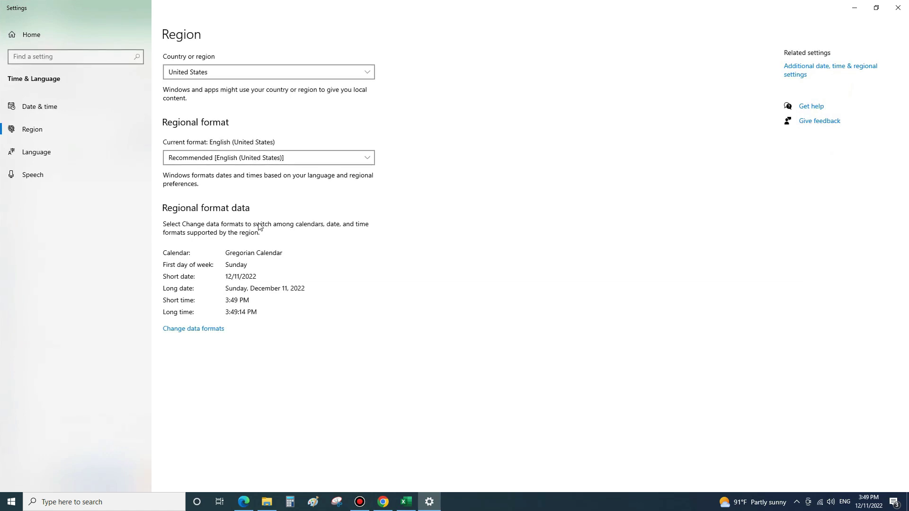
click(365, 159)
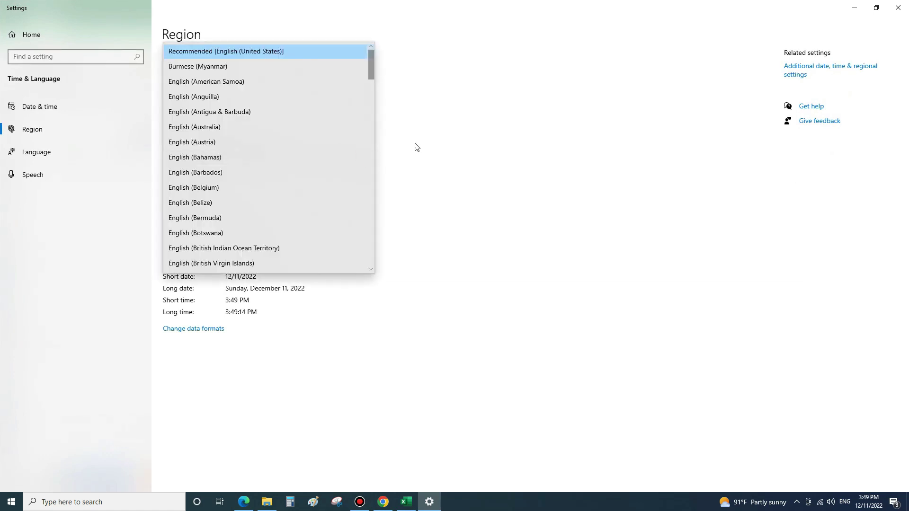
click(503, 128)
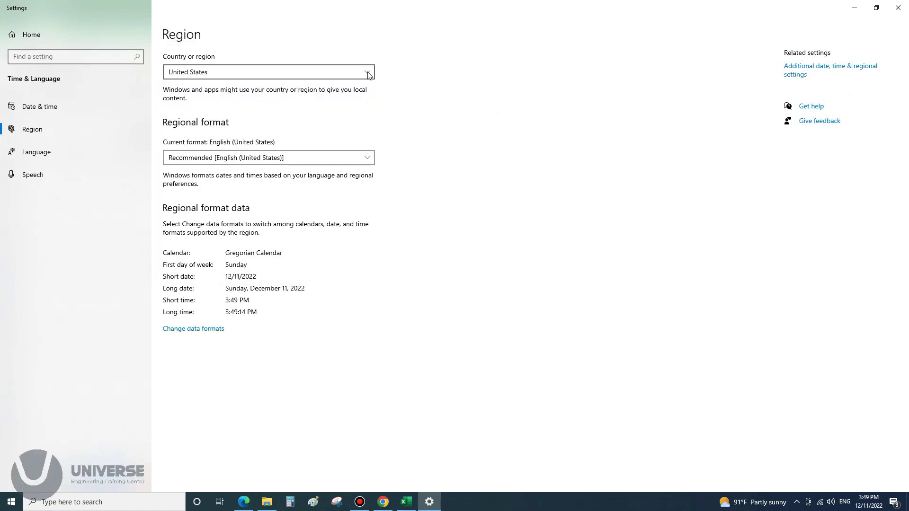
click(31, 104)
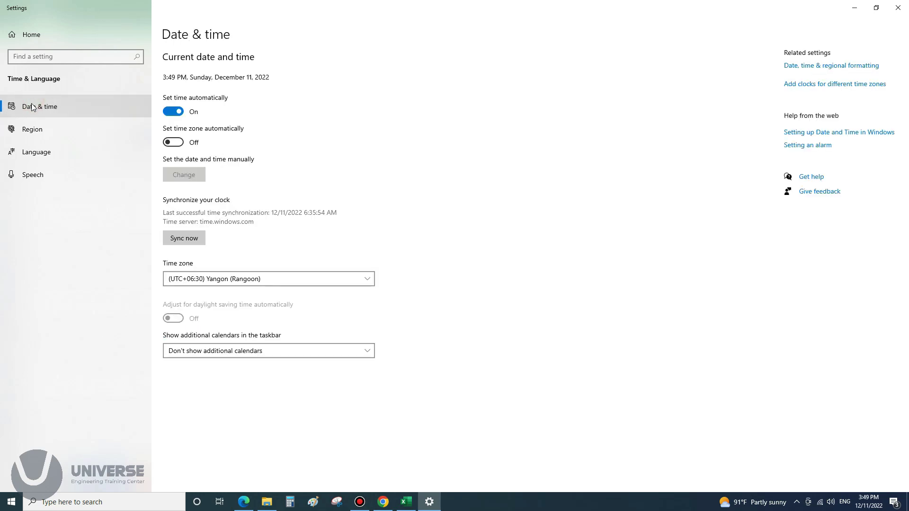
click(33, 152)
click(32, 175)
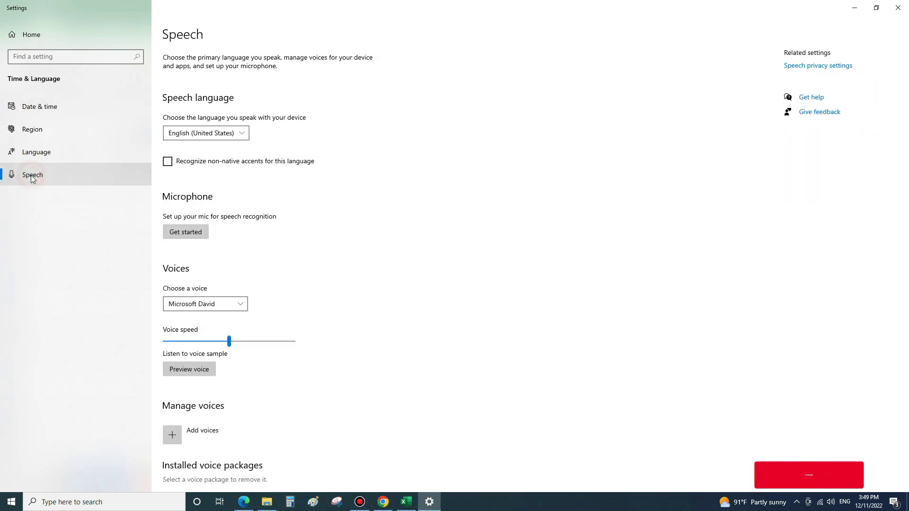
click(898, 8)
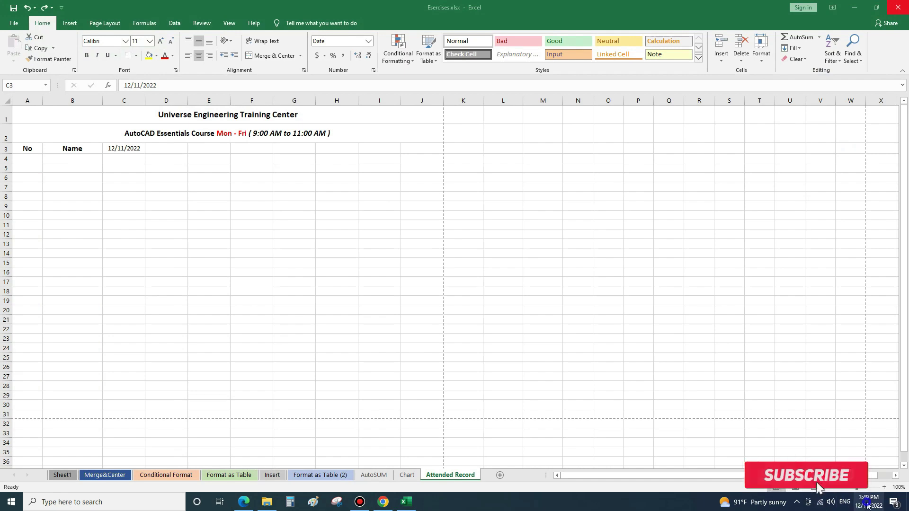
Step: Turn on automatic time zone and set the short date format to 05-Apr-17
right_click(868, 505)
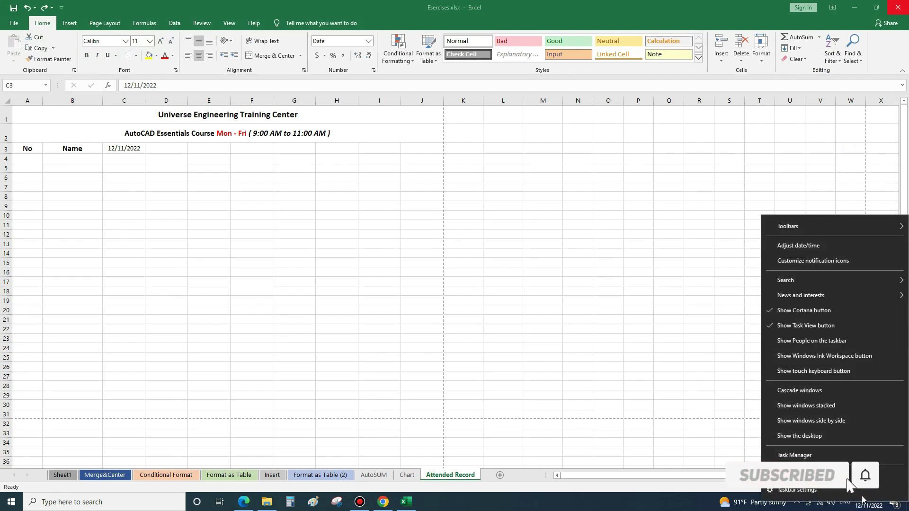
click(791, 246)
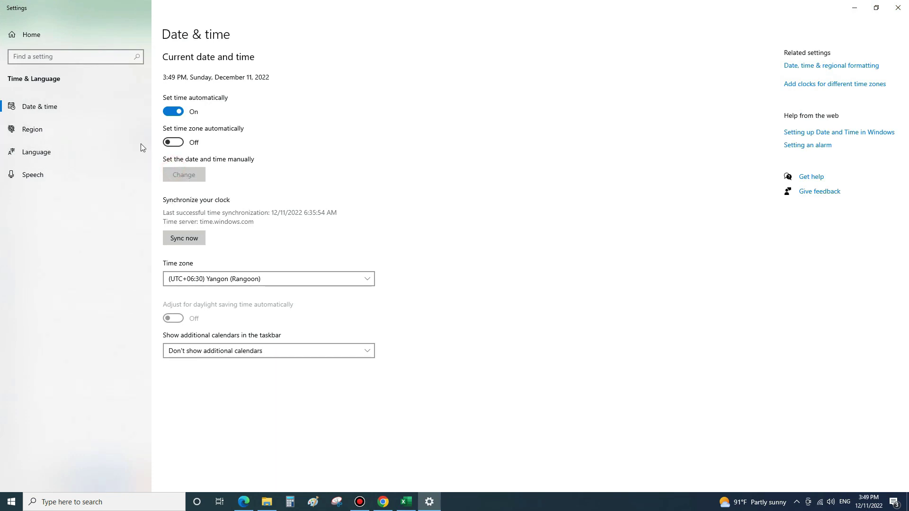
click(173, 143)
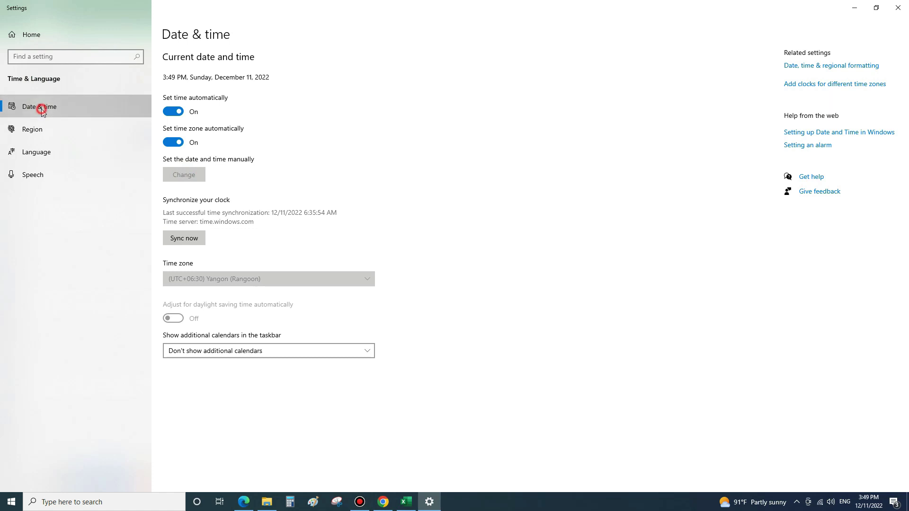
click(33, 129)
click(182, 329)
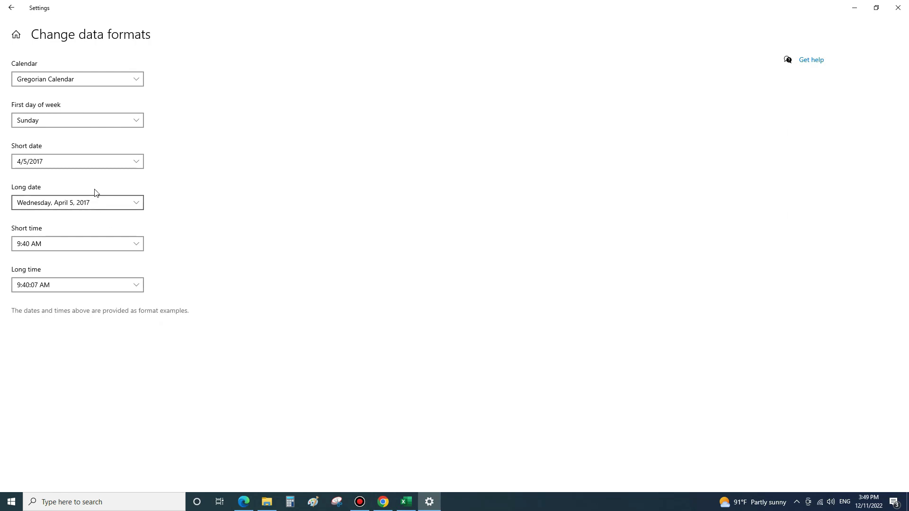
click(137, 162)
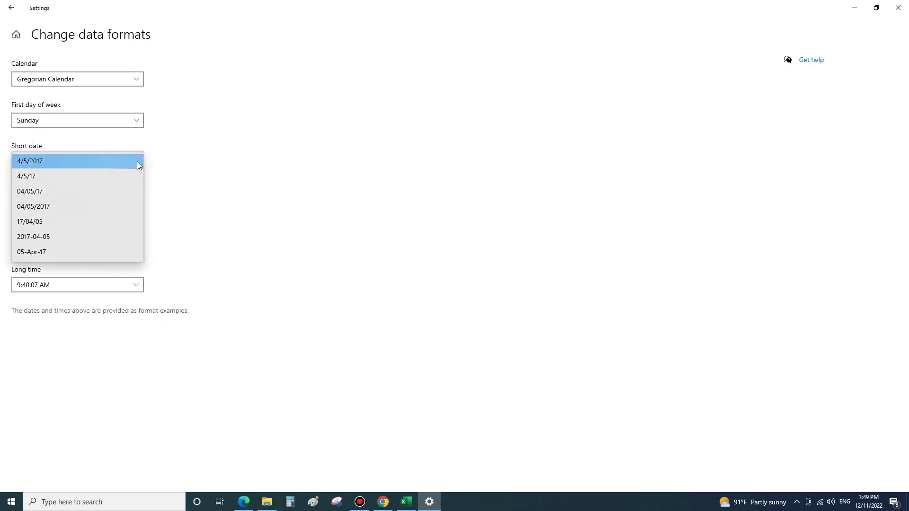
click(35, 254)
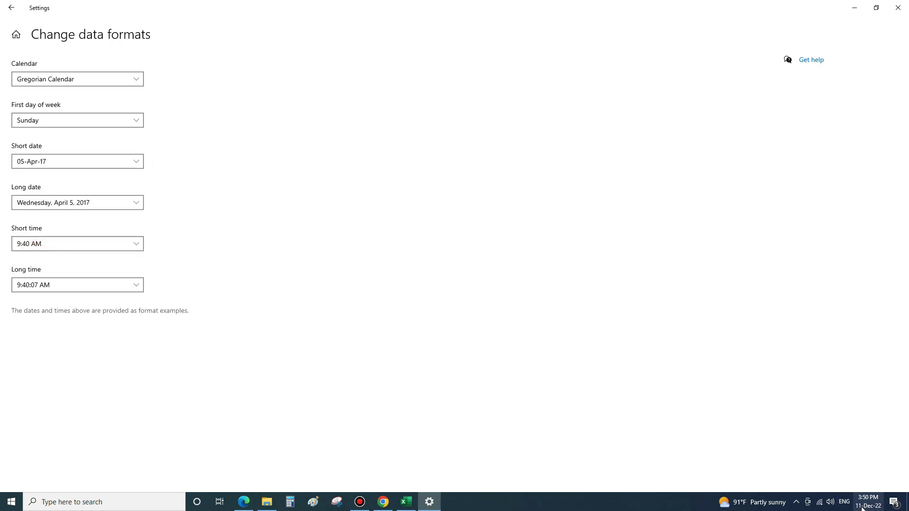
mouse_move(868, 501)
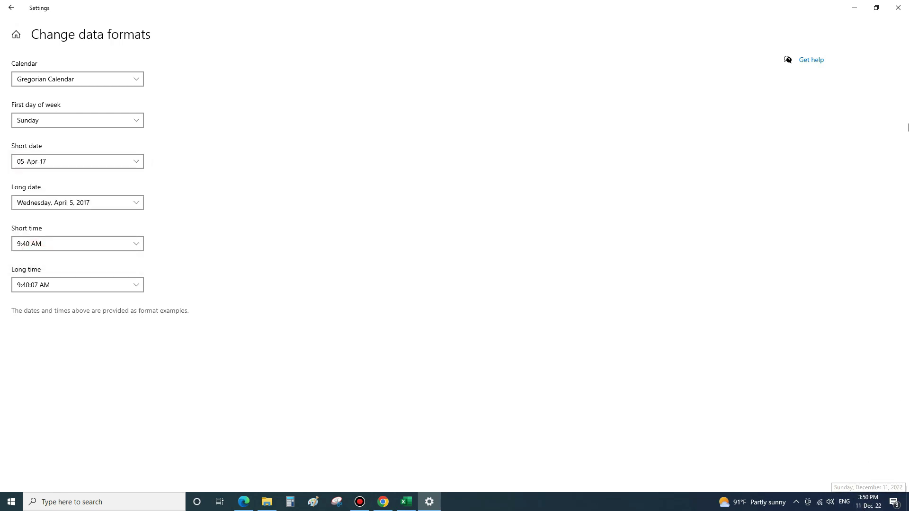
click(898, 7)
Step: Retype the C3 date, trial-fill it across row 3, and undo the fill
click(123, 146)
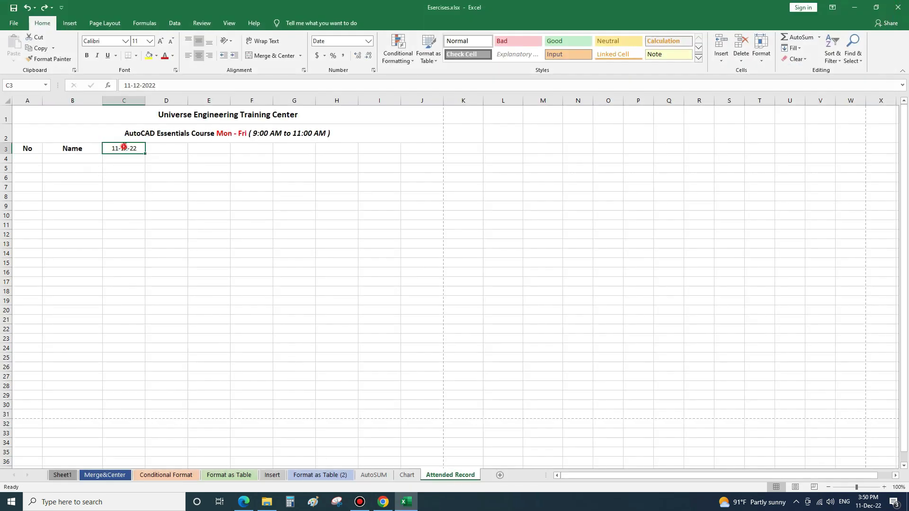
double_click(124, 148)
double_click(141, 148)
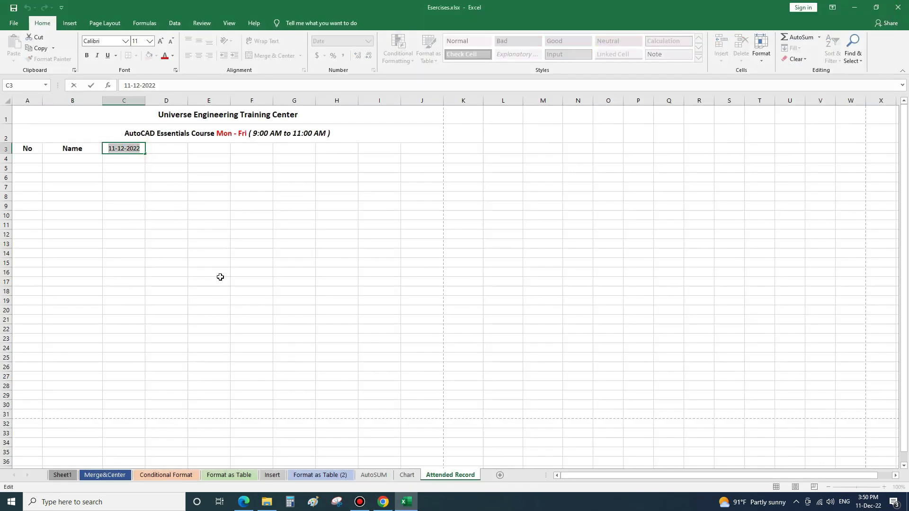
text(11)
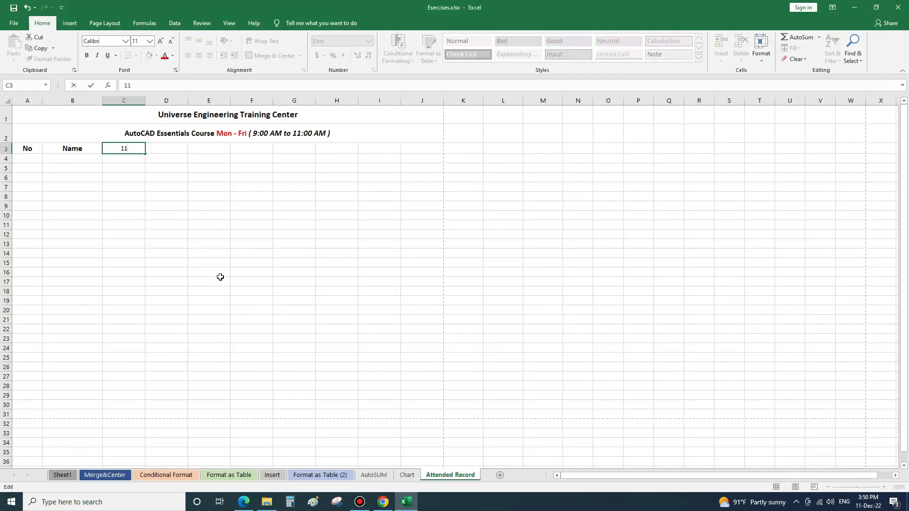
text(-)
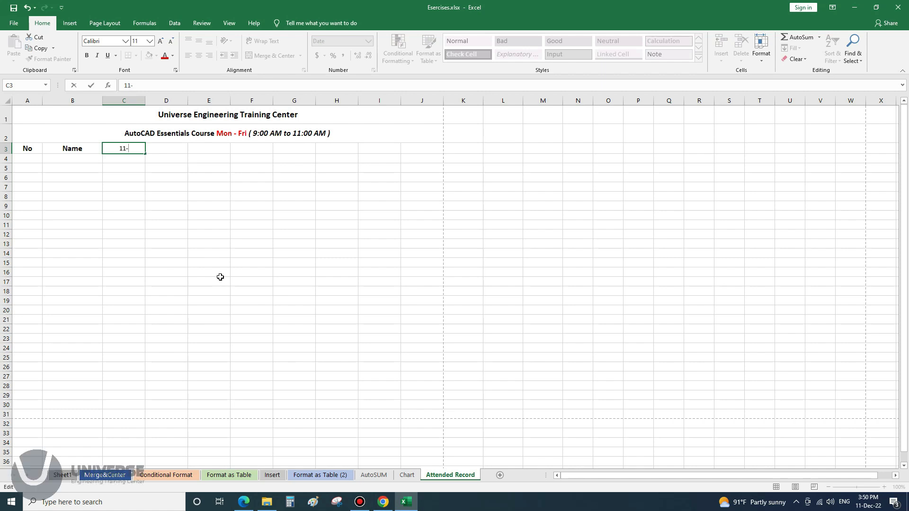
text(SD)
text(2020)
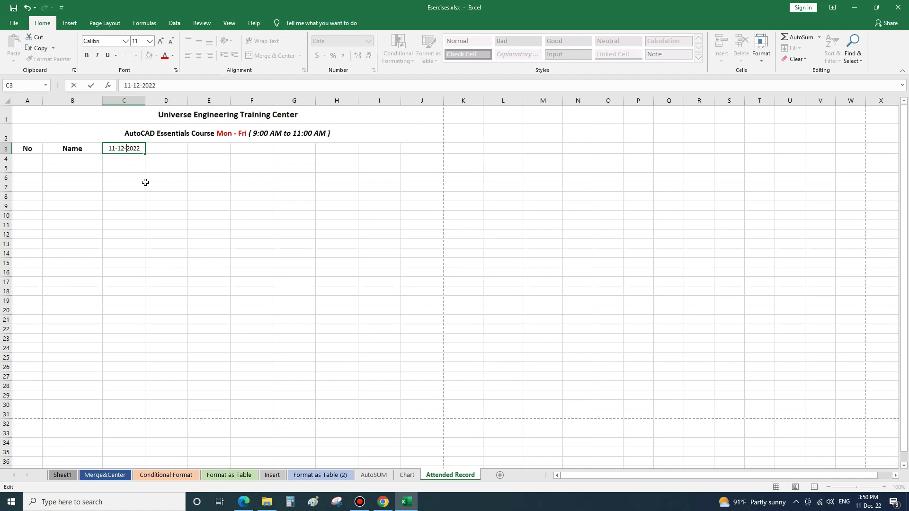
key(Return)
click(123, 150)
drag(145, 154, 442, 159)
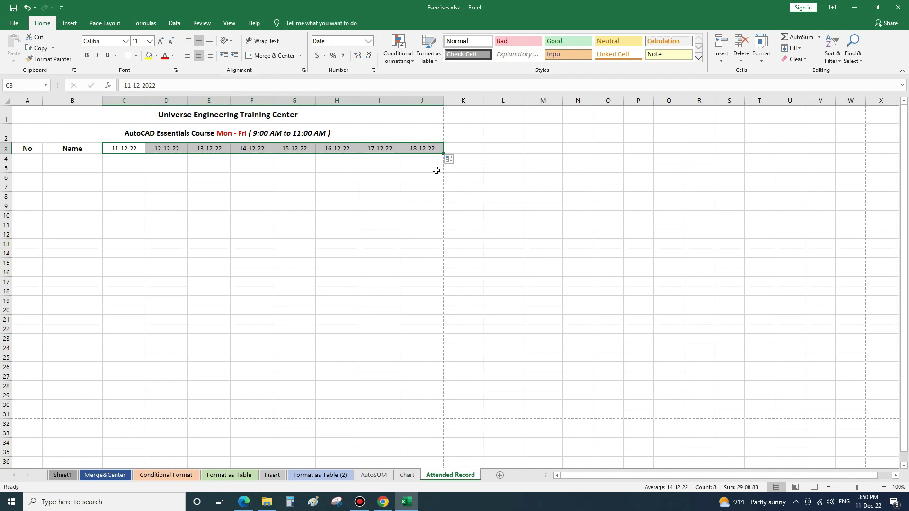
key(ctrl+z)
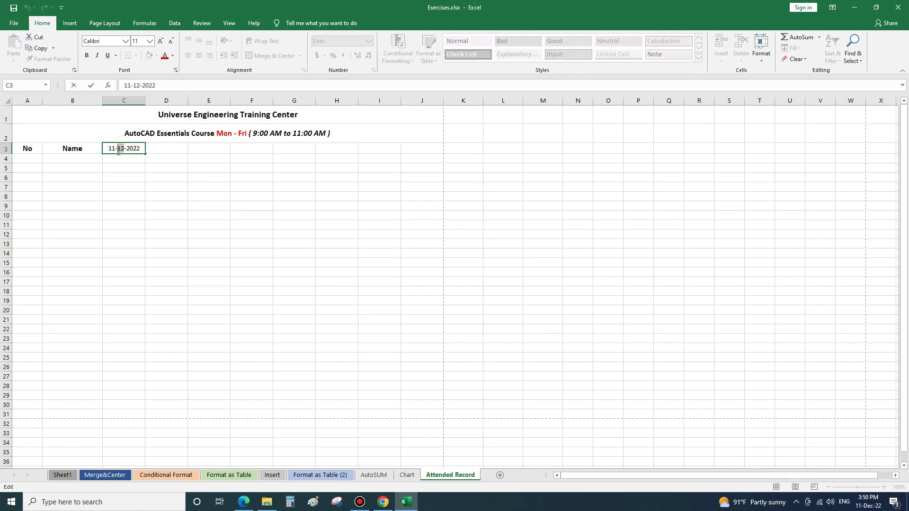
Step: Correct the C3 date and fill 11-12-22 through 18-12-22 across C3:J3
text(Dec)
click(166, 233)
click(126, 150)
double_click(128, 151)
key(BackSpace)
key(BackSpace)
text(/12/)
key(Return)
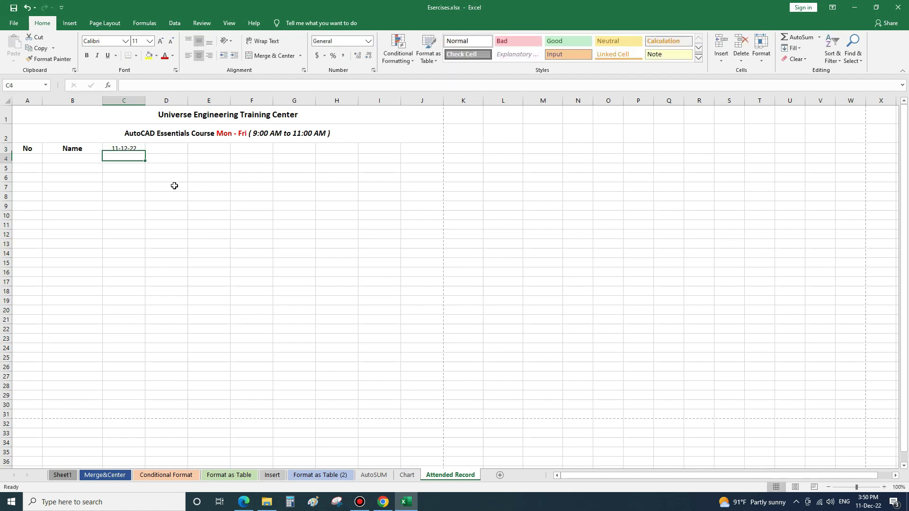
click(131, 149)
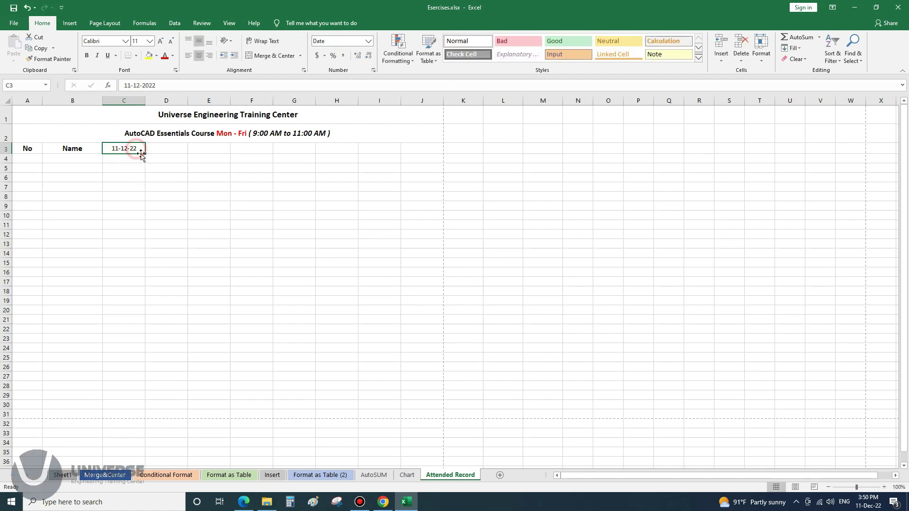
drag(145, 153, 422, 153)
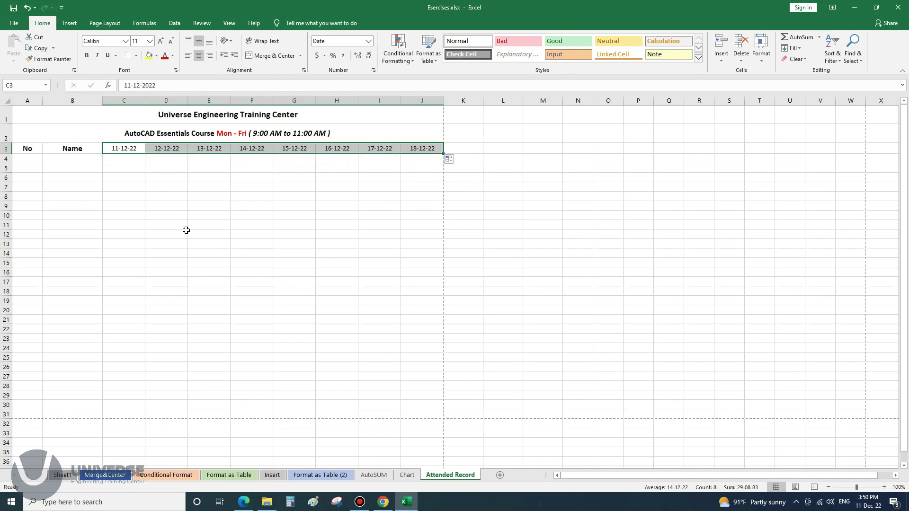
click(26, 160)
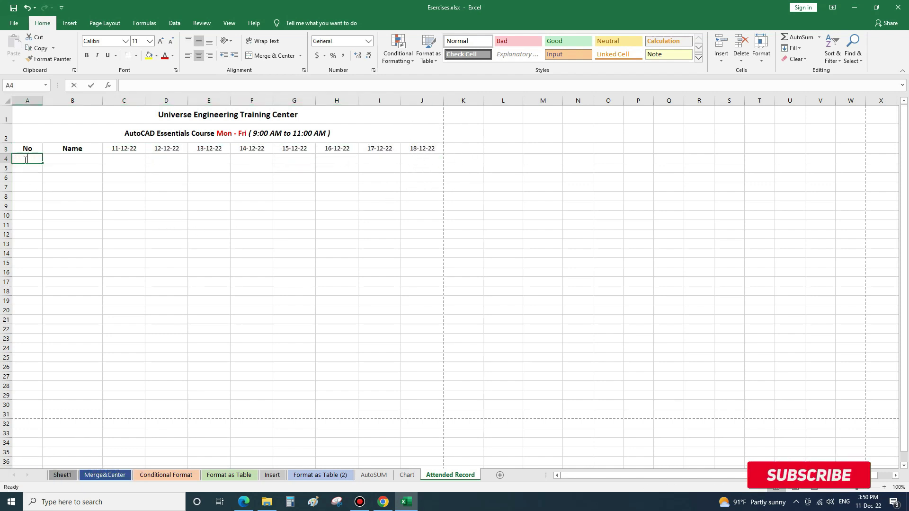
Step: Number rows 1 and 2 in column A and enter two students' names in B4:B5
text(1)
key(Return)
text(2)
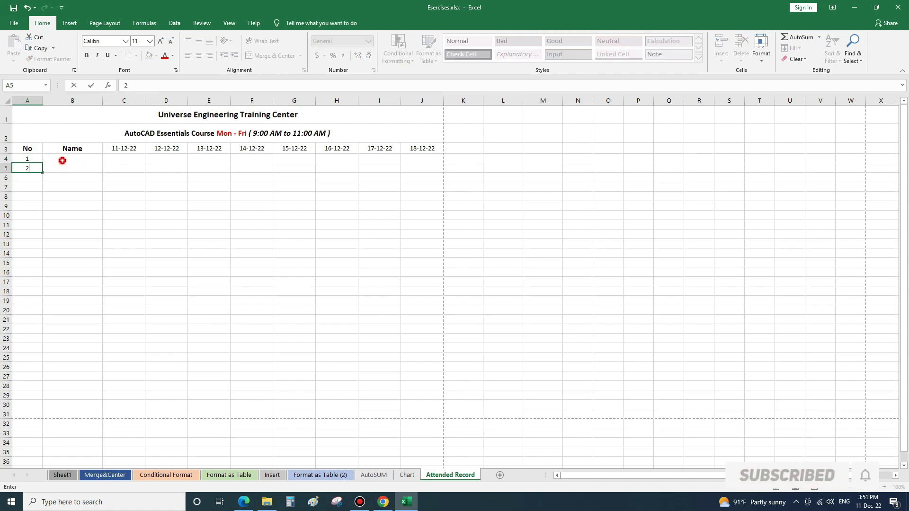
click(62, 160)
text(Ko Ko)
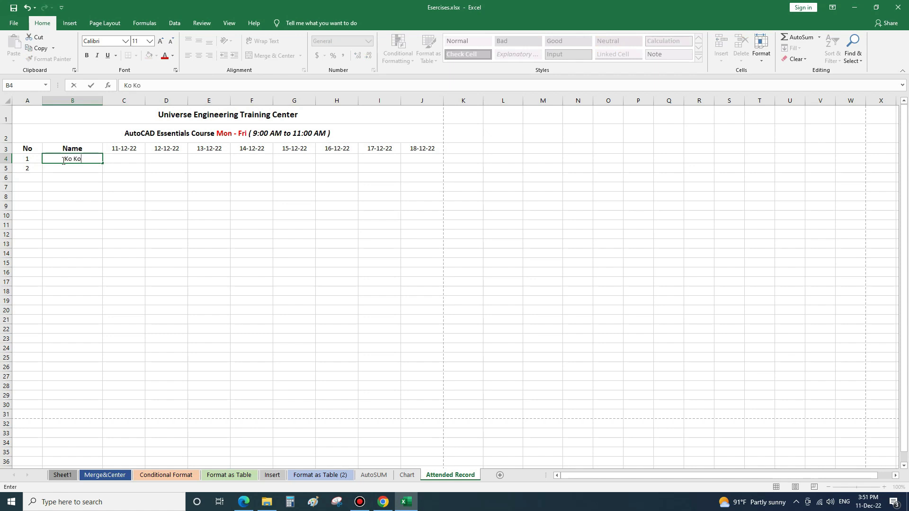
key(Return)
text(Nyi Nyi)
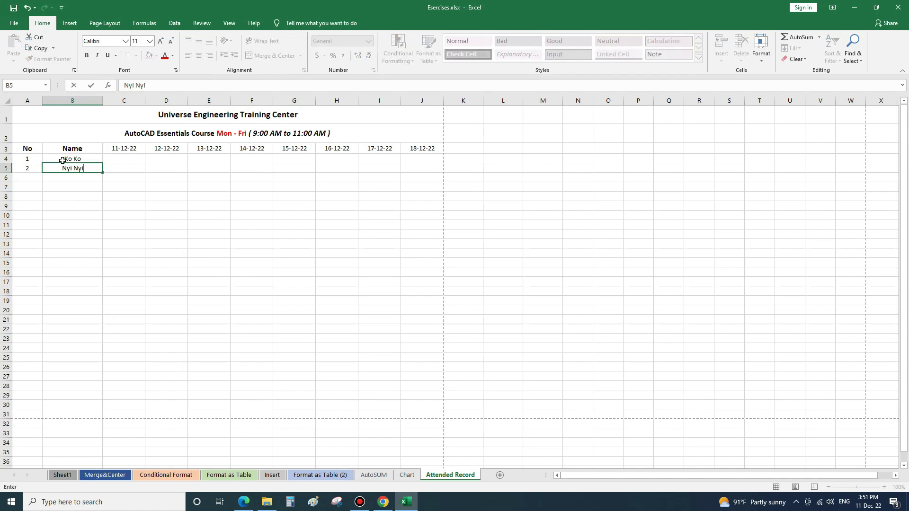
click(192, 218)
Step: Compare the sheet with the reference PDF, then select the No and Name block A3:B5
click(244, 501)
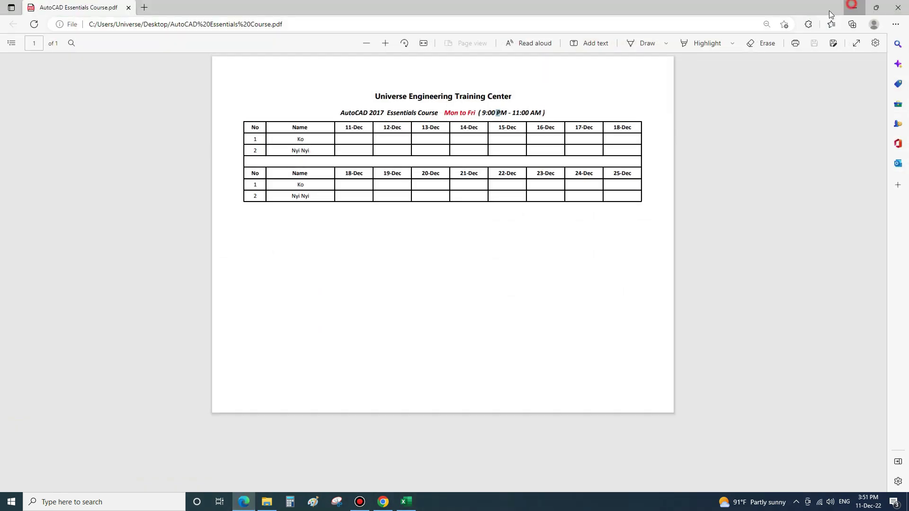
click(854, 7)
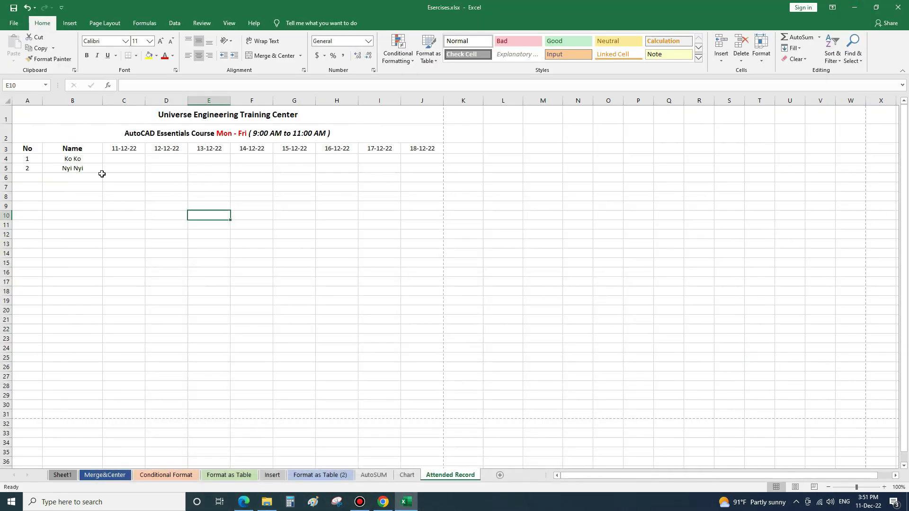
drag(111, 148, 379, 148)
click(234, 236)
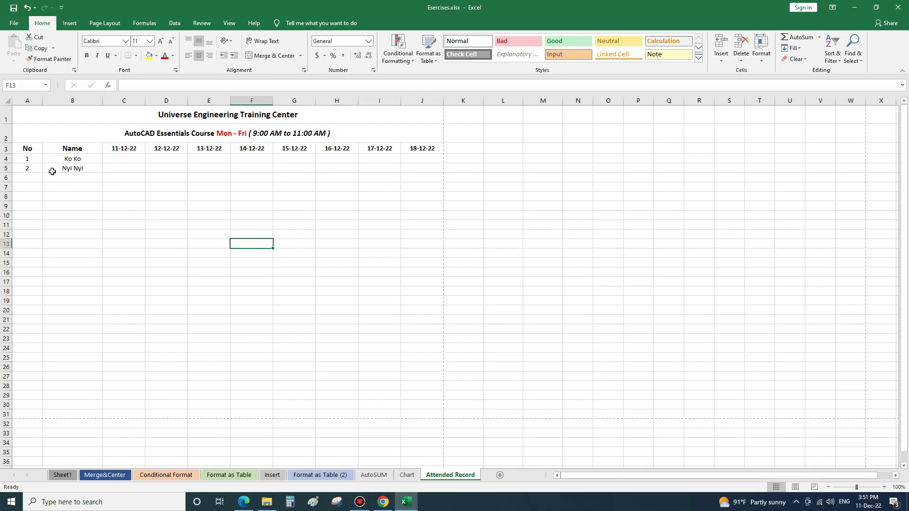
drag(28, 148, 71, 168)
Step: Copy the No and Name block A3:B5 into A7:B9
key(ctrl+c)
click(25, 188)
key(ctrl+v)
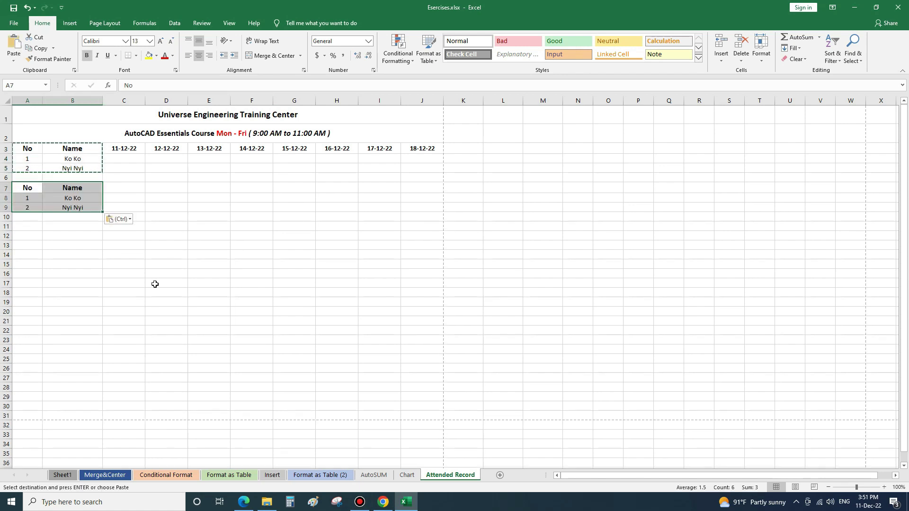
click(154, 282)
key(Escape)
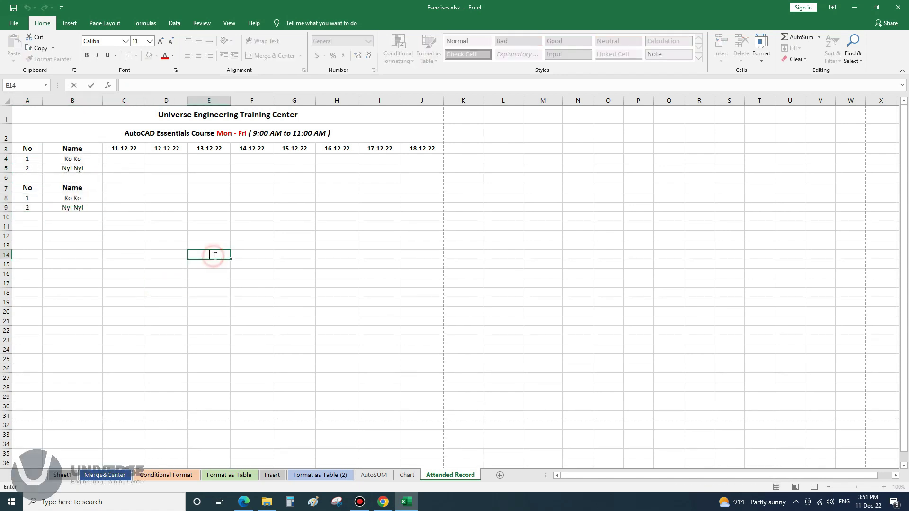
Step: Copy the J3 date into C7 and change it to 19-12-22
click(429, 149)
key(ctrl+c)
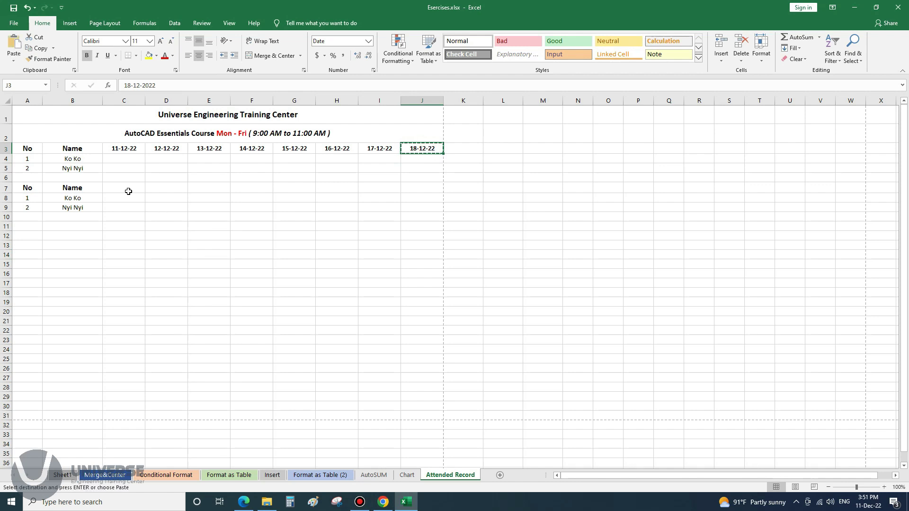
click(116, 188)
key(ctrl+v)
double_click(114, 188)
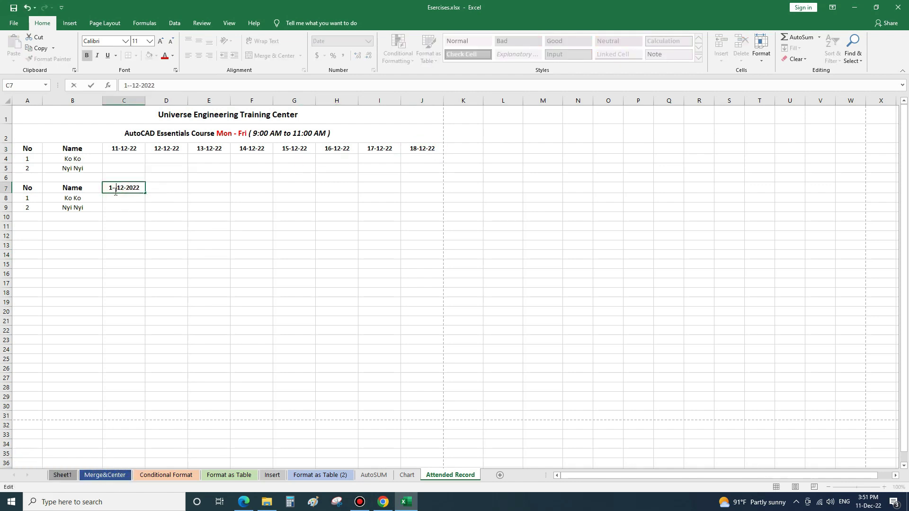
text(-9)
key(Return)
double_click(115, 188)
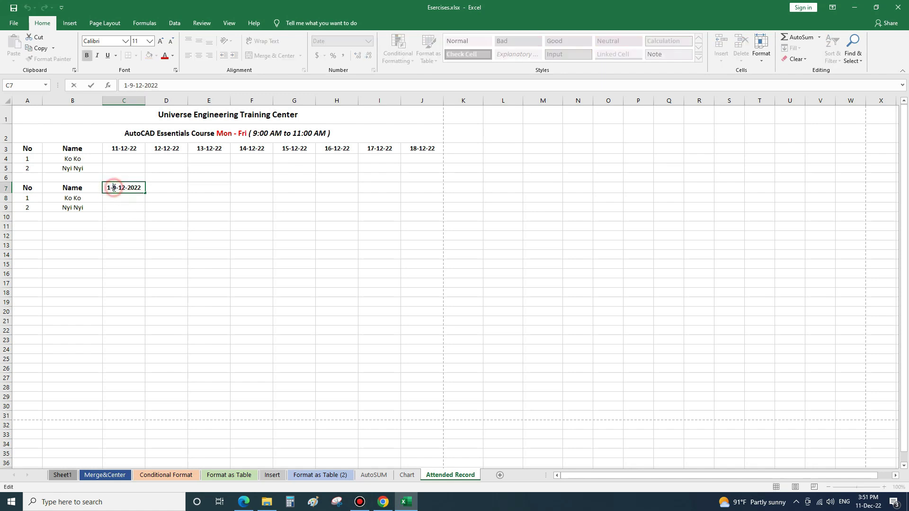
key(BackSpace)
click(126, 238)
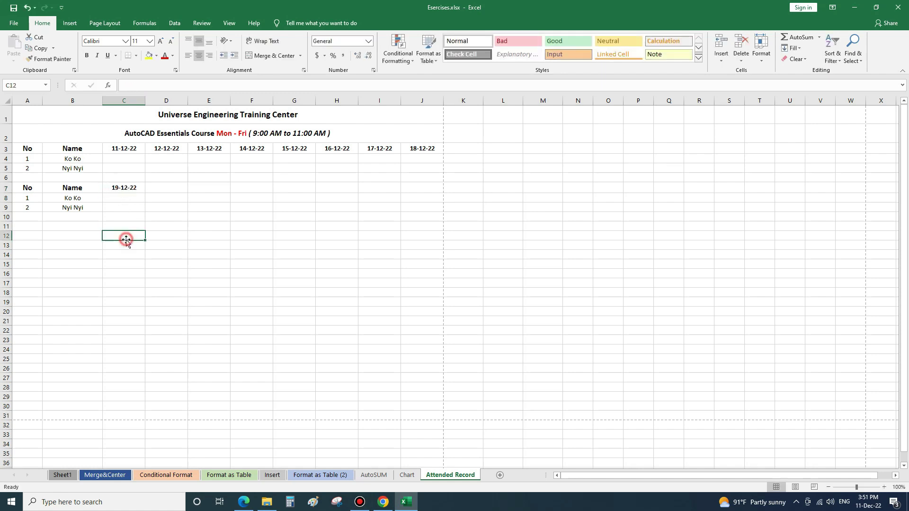
Step: Fill dates 20-12-22 through 26-12-22 across row 7 and preview the print
click(125, 189)
drag(145, 193, 435, 192)
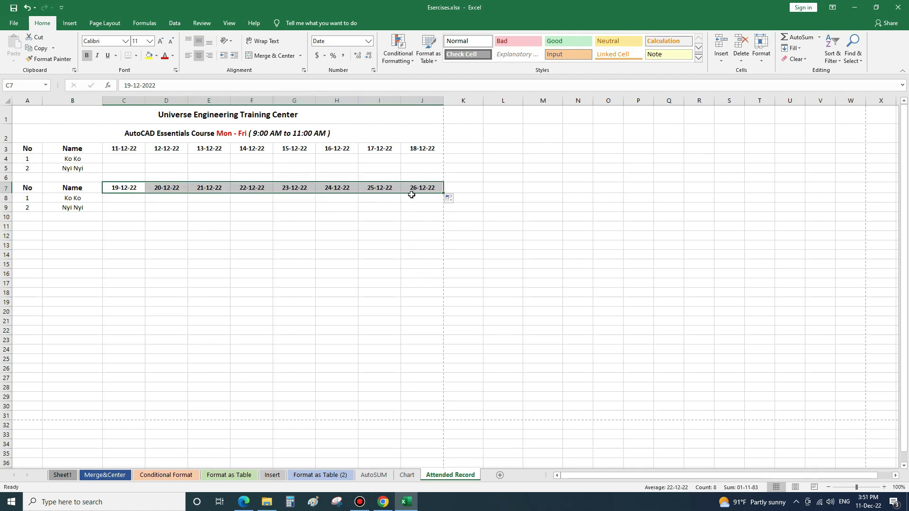
click(409, 254)
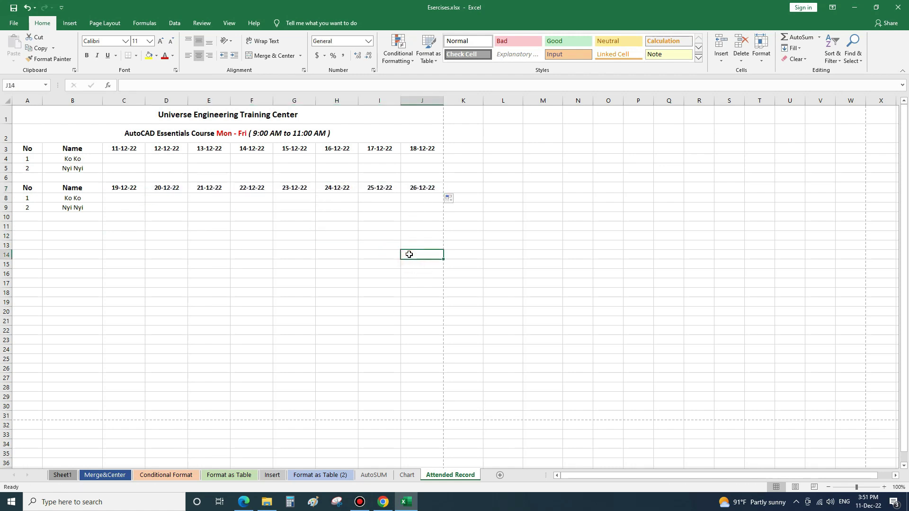
key(ctrl+p)
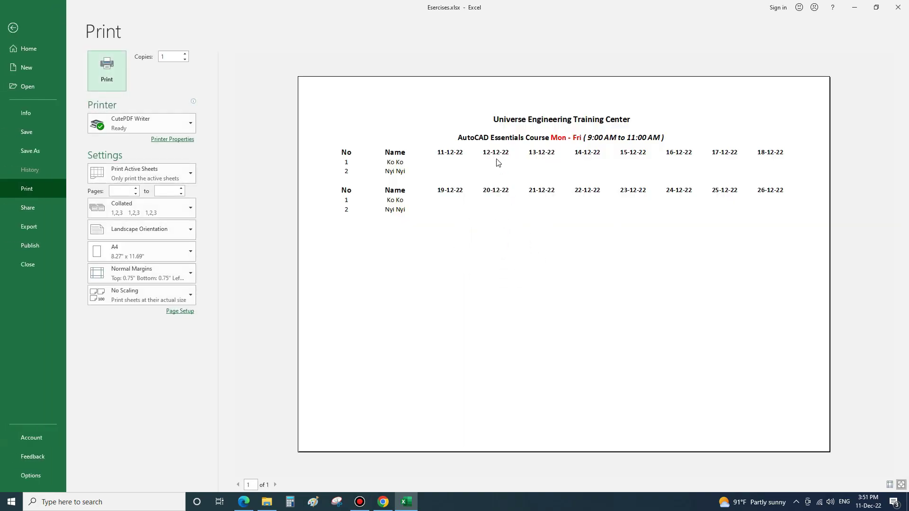
Step: Make row 2 slightly taller and check it in print preview
click(10, 28)
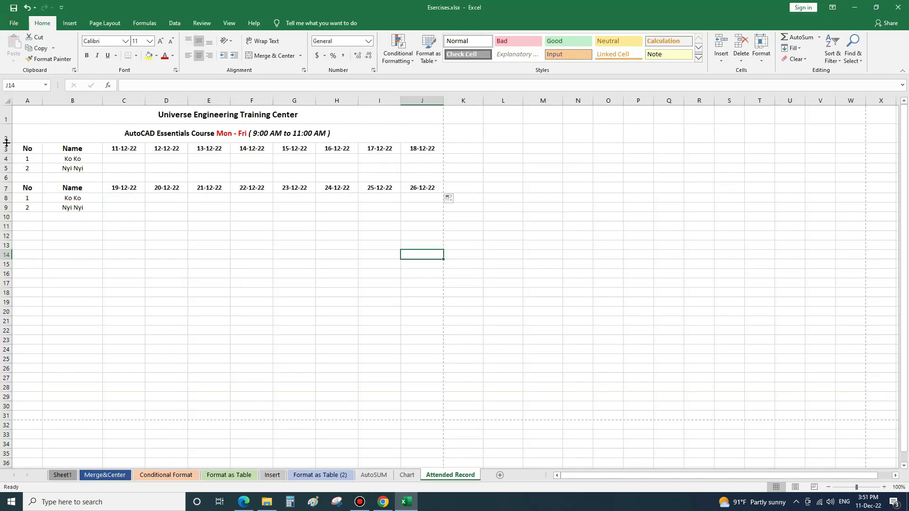
drag(7, 143, 7, 145)
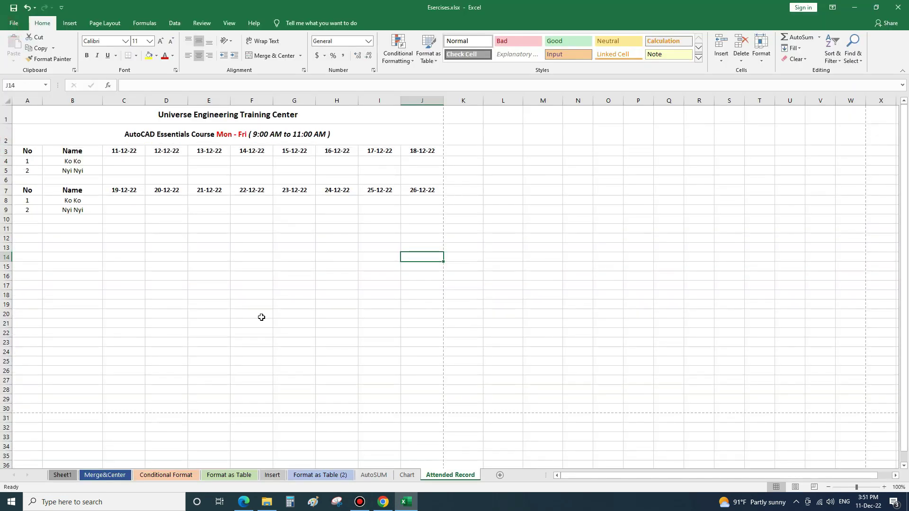
key(ctrl+p)
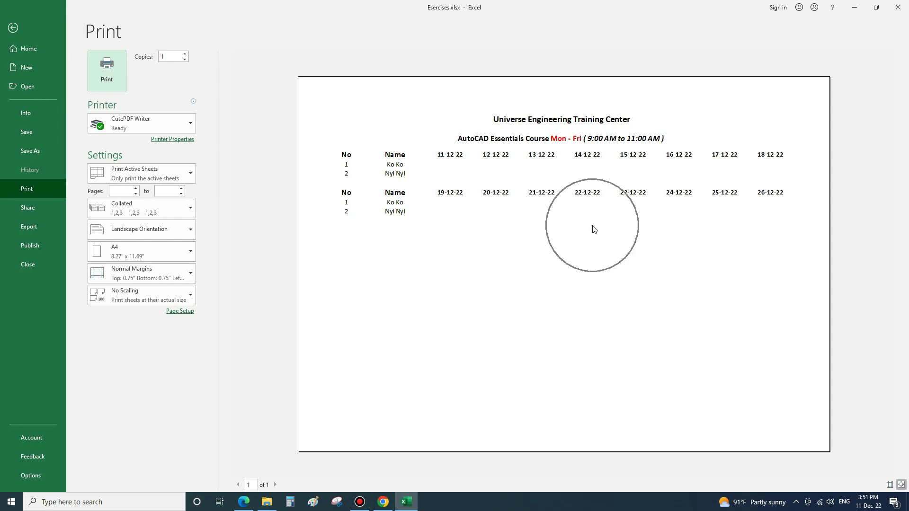
click(11, 28)
Step: Apply All Borders to the grid A3:J10, then compare the preview with the earlier PDF
mouse_move(24, 149)
mouse_down()
mouse_move(398, 229)
mouse_move(423, 221)
mouse_up()
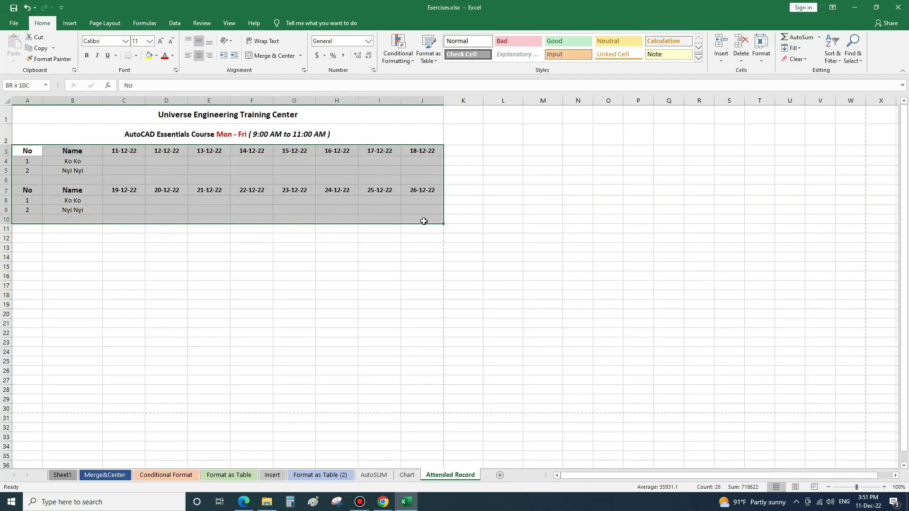
click(136, 56)
click(152, 138)
click(614, 284)
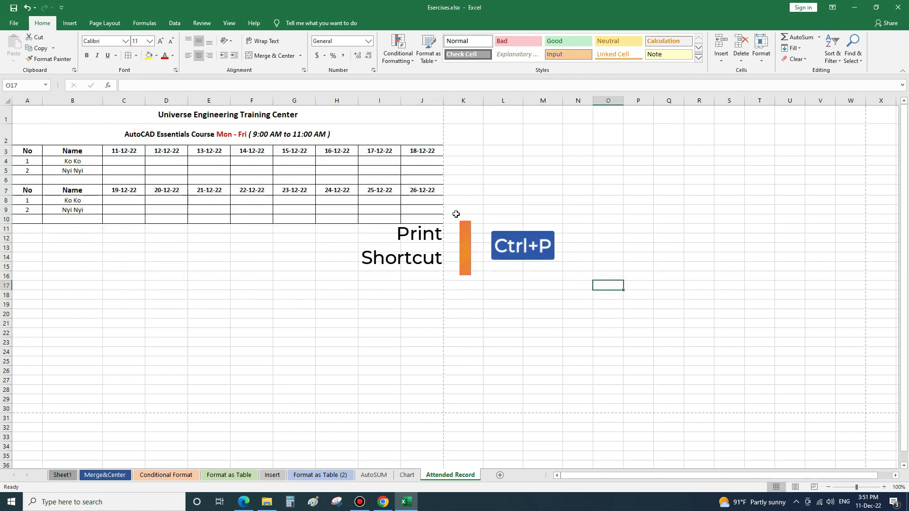
key(ctrl+p)
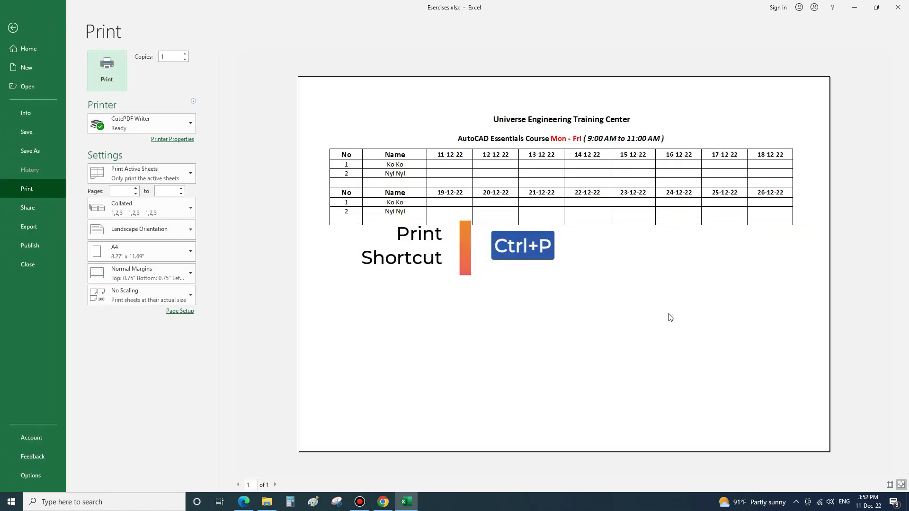
click(243, 502)
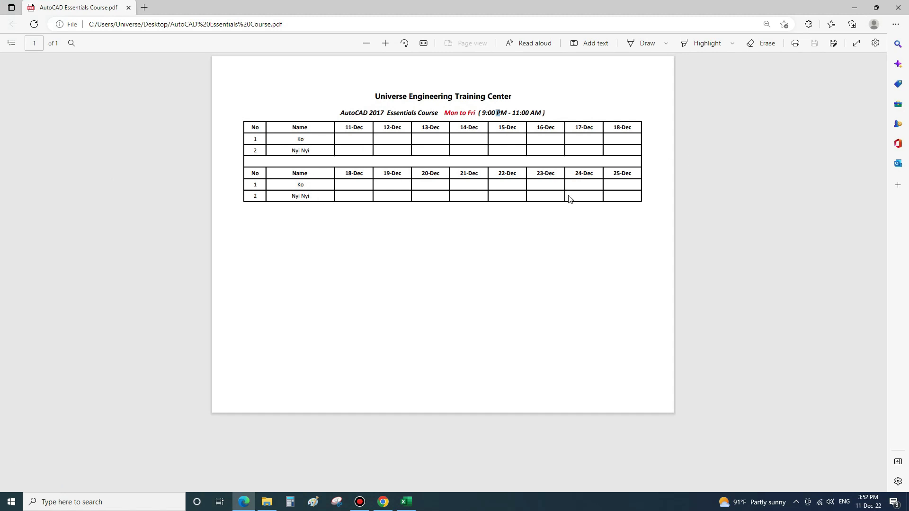
click(853, 7)
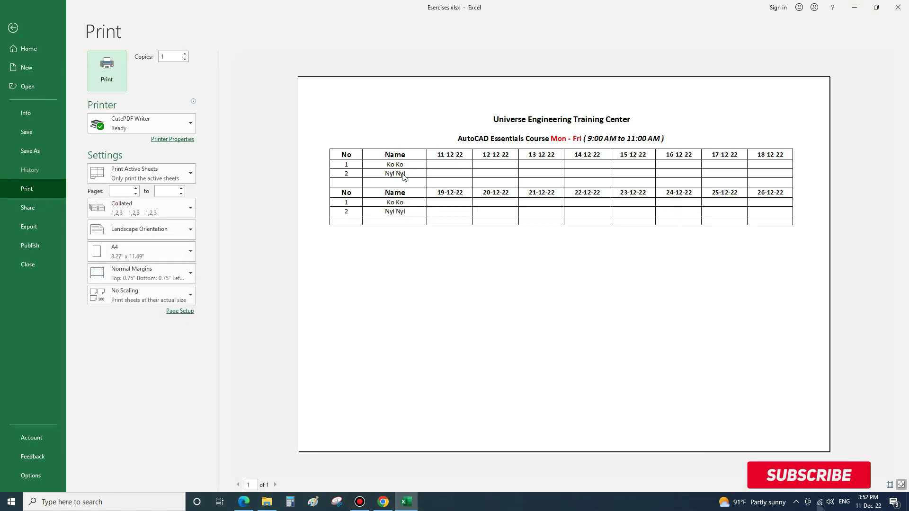
click(13, 28)
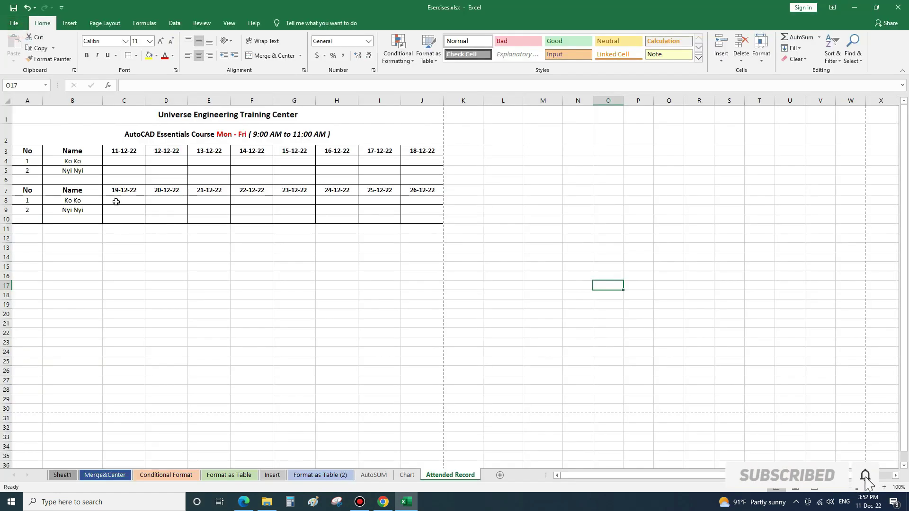
drag(25, 180, 409, 180)
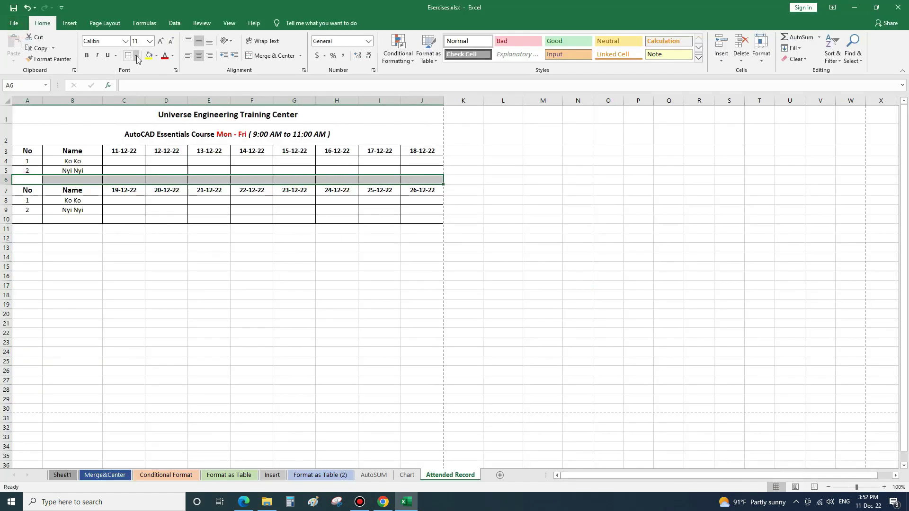
Step: Remove the borders from row 6 and check the print preview
click(136, 56)
click(142, 124)
click(306, 314)
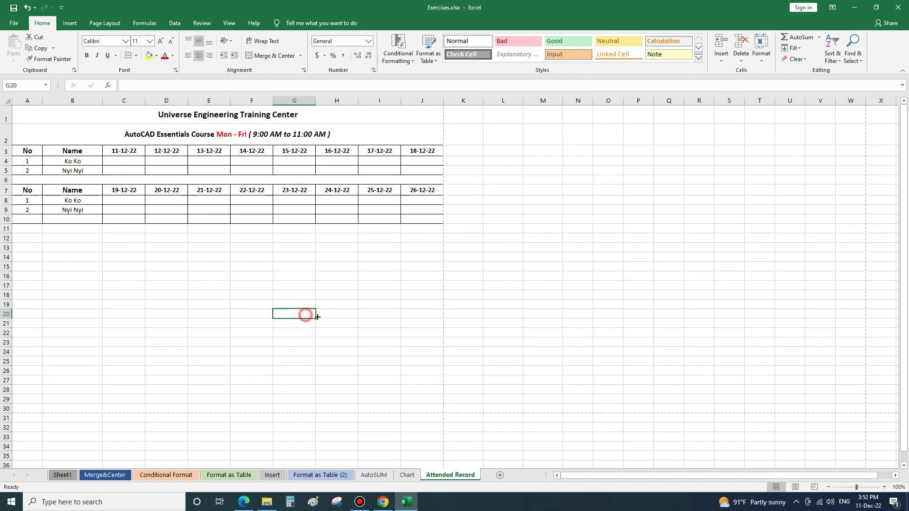
key(ctrl+p)
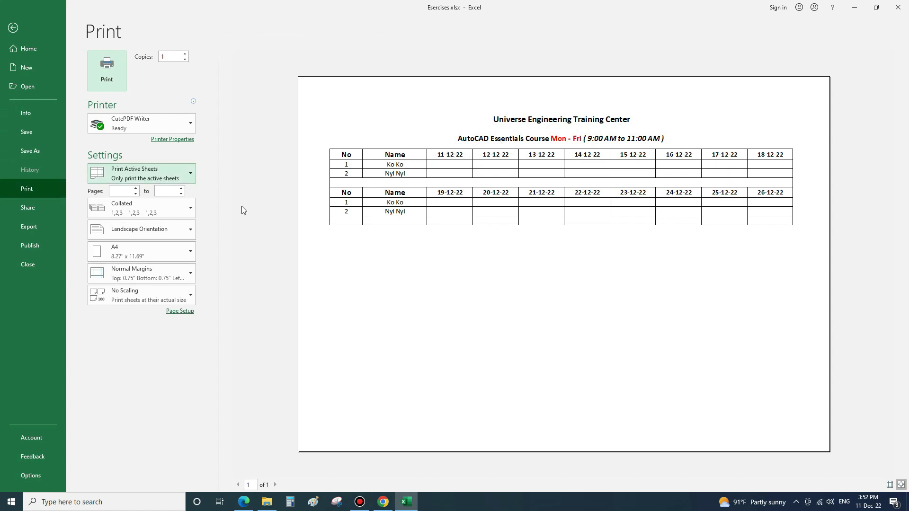
click(13, 28)
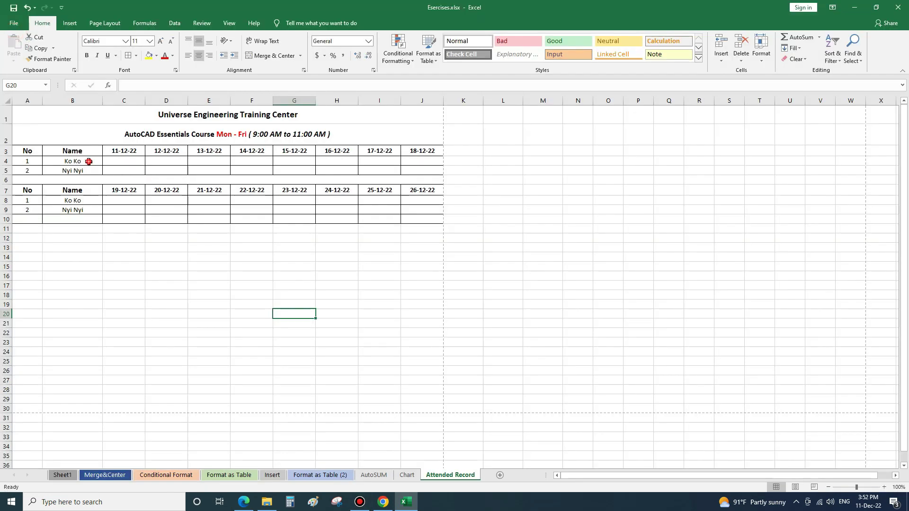
Step: Inspect the names and dates in the second block, rows 7 to 9
drag(88, 162, 87, 170)
click(82, 209)
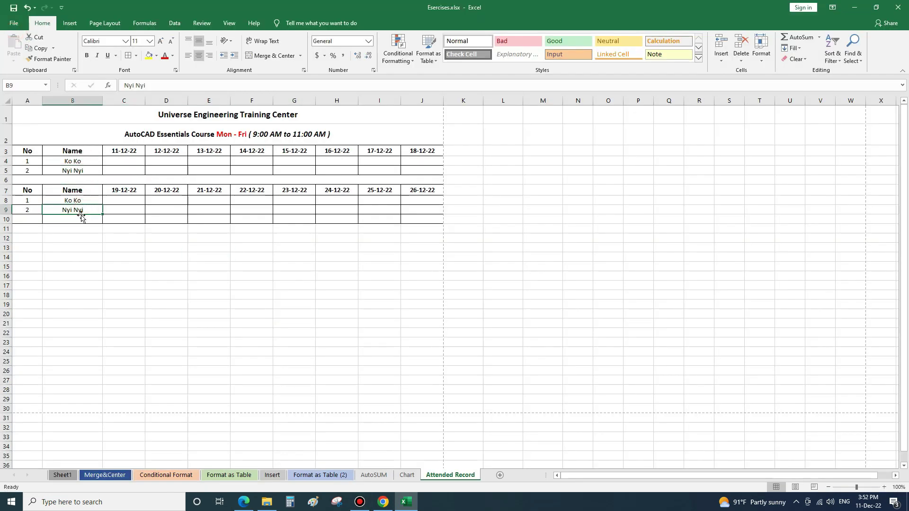
click(77, 190)
click(118, 190)
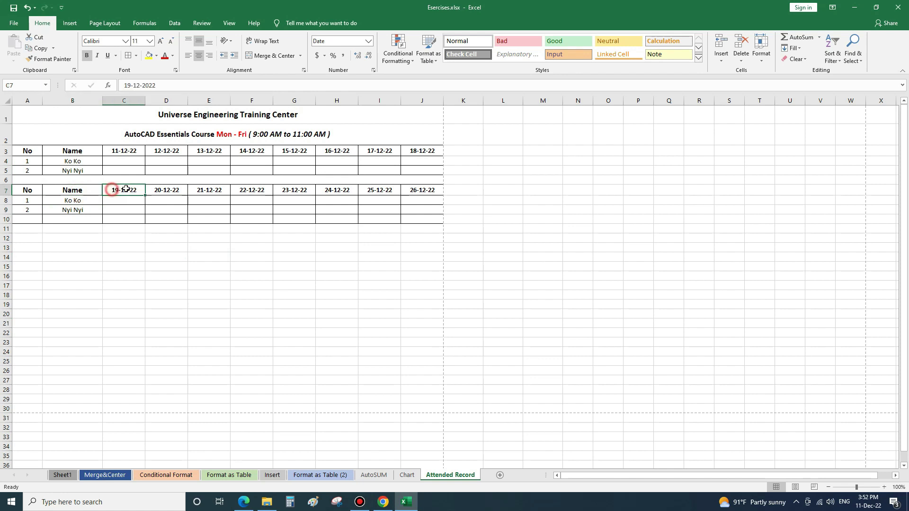
Step: Review the row 7 dates, then set the C3:J3 date headers to font size 13
click(158, 190)
click(124, 190)
click(173, 189)
click(222, 189)
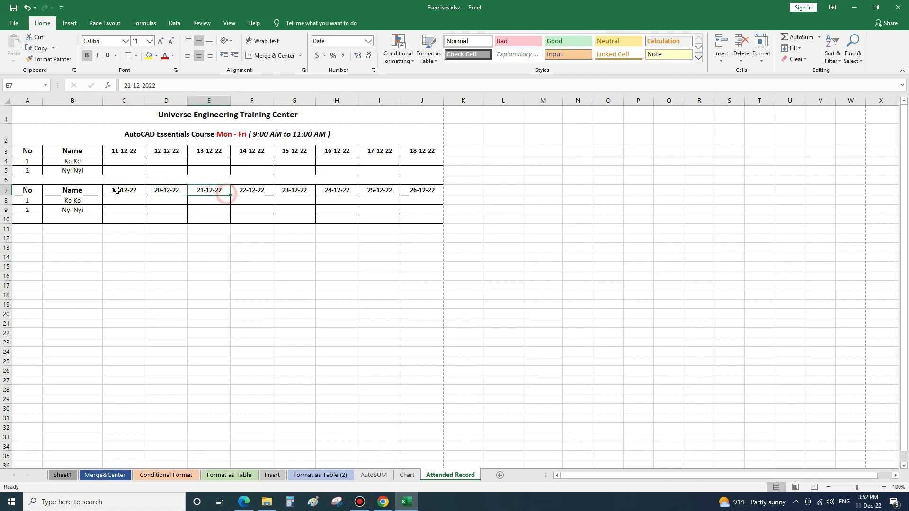
click(117, 191)
drag(120, 151, 426, 151)
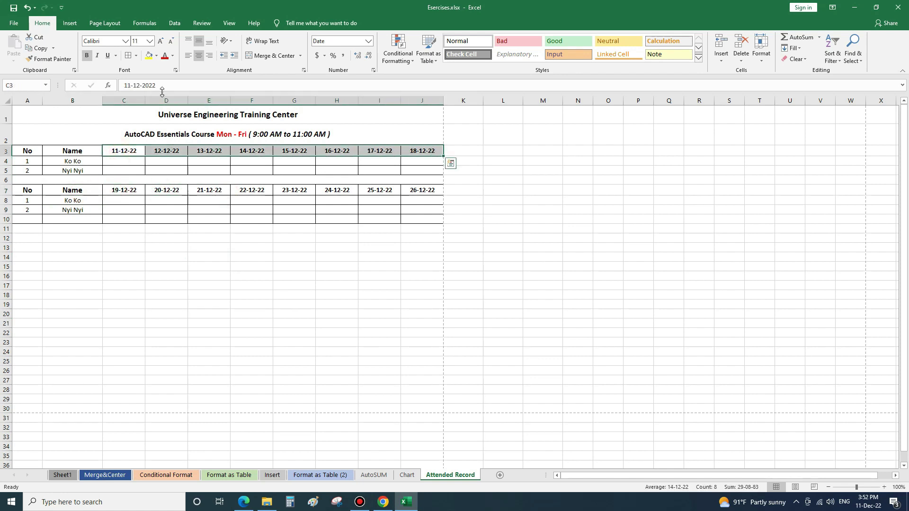
click(137, 41)
text(1)
text(3)
key(Return)
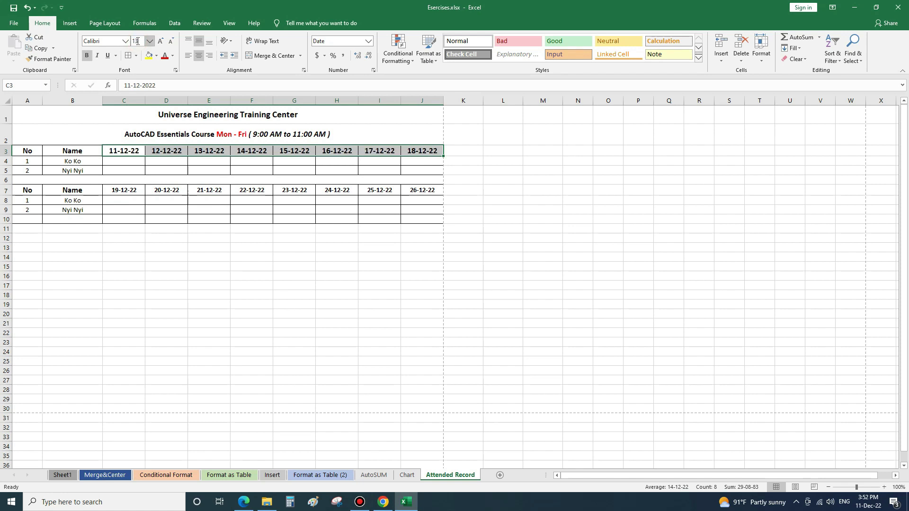
Step: Apply font size 13 to the C7:J7 date headers too
drag(118, 190, 407, 190)
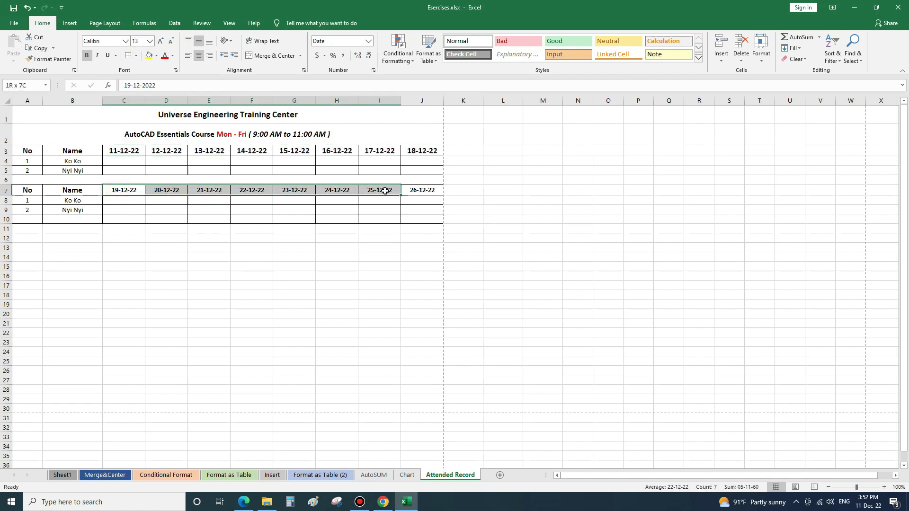
click(136, 41)
key(Return)
click(162, 266)
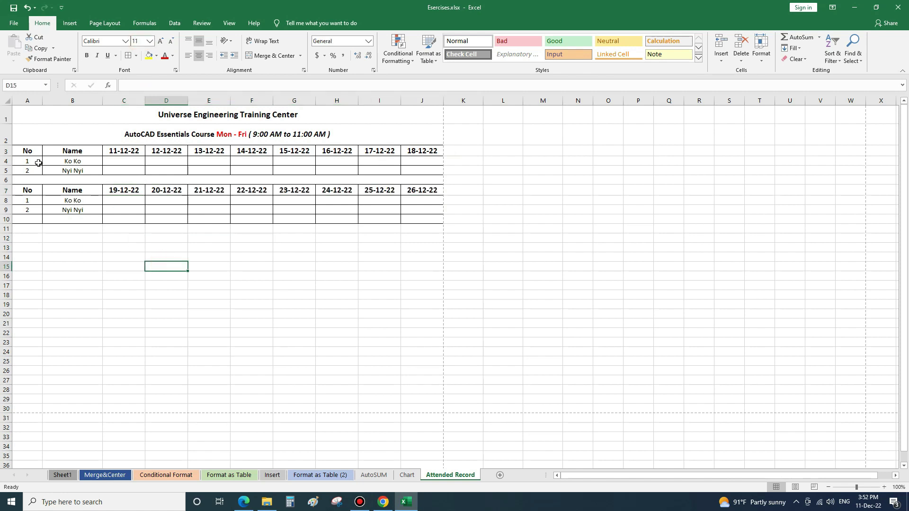
Step: Drag a row border down to make rows 3 to 10 of the grid taller
drag(6, 150, 7, 219)
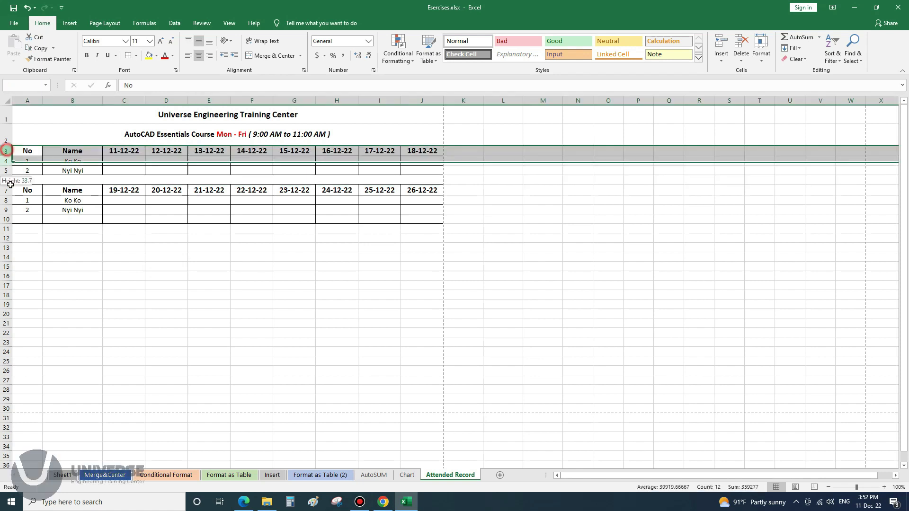
drag(10, 176, 9, 179)
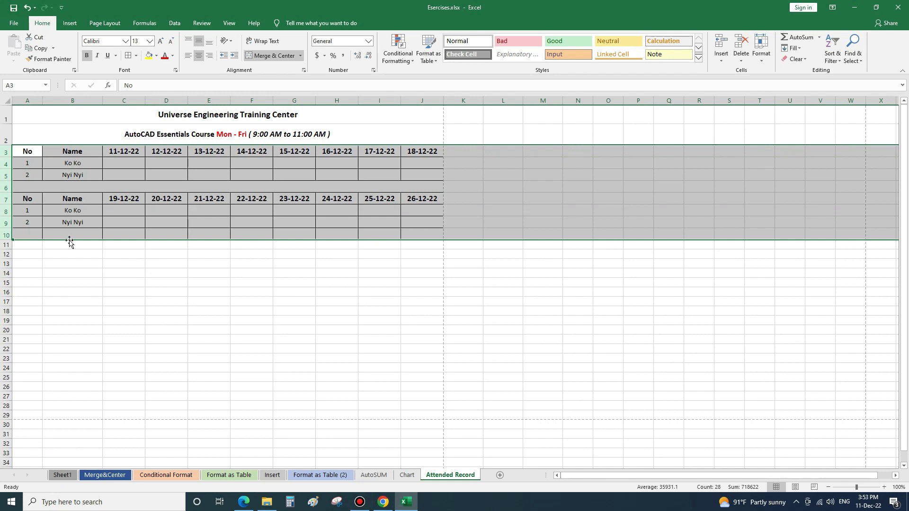
drag(6, 180, 6, 185)
click(156, 304)
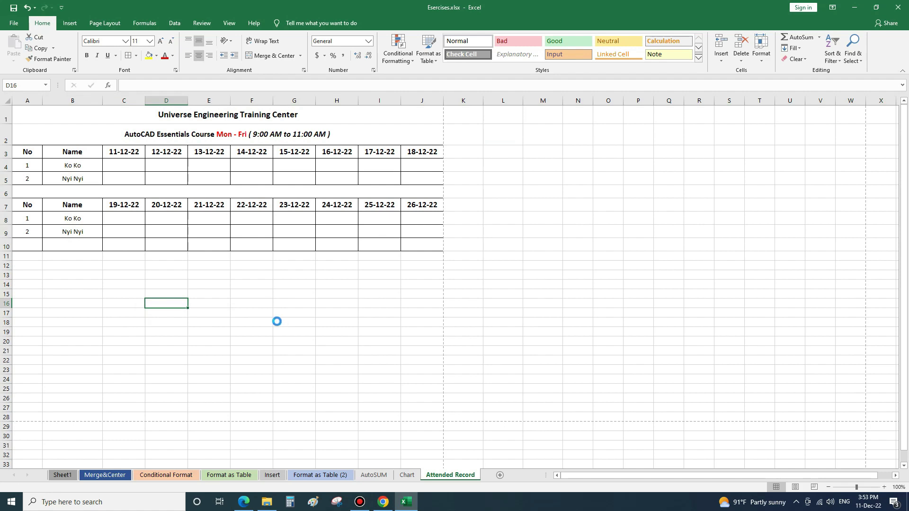
Step: Check in print preview that the taller grid still fits one landscape A4 page
key(ctrl+p)
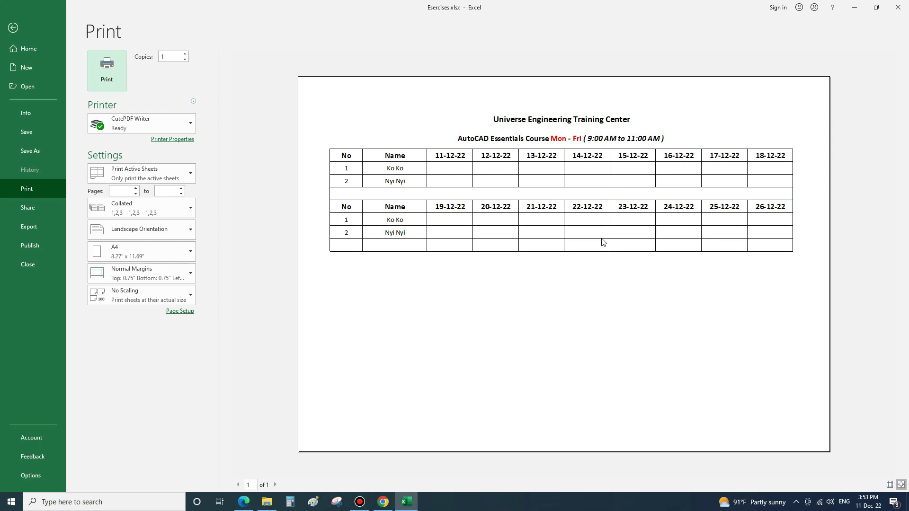
click(13, 27)
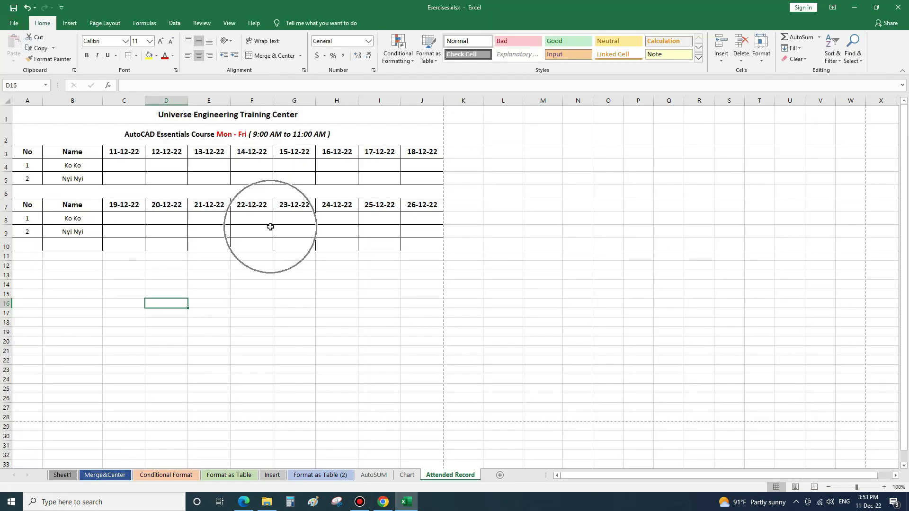
click(98, 24)
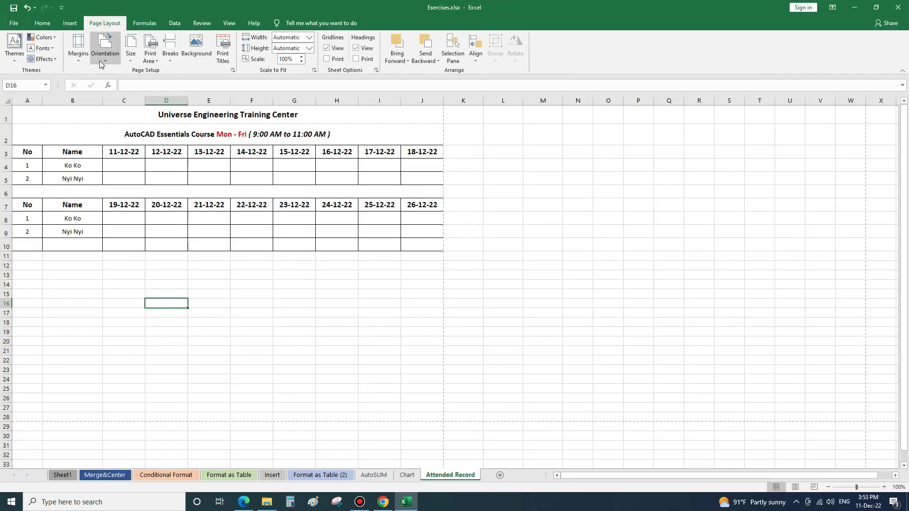
Step: In Page Setup margins, centre the page horizontally only, not vertically, and preview the result
click(78, 55)
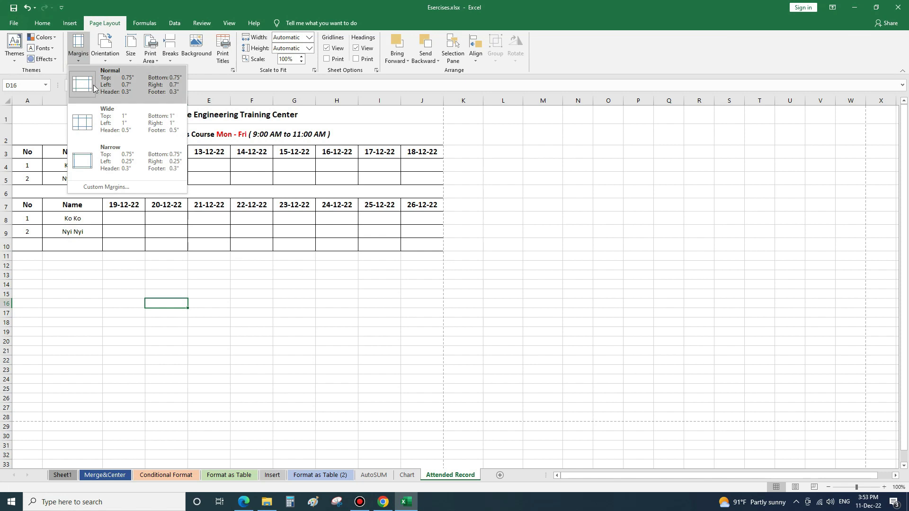
click(114, 189)
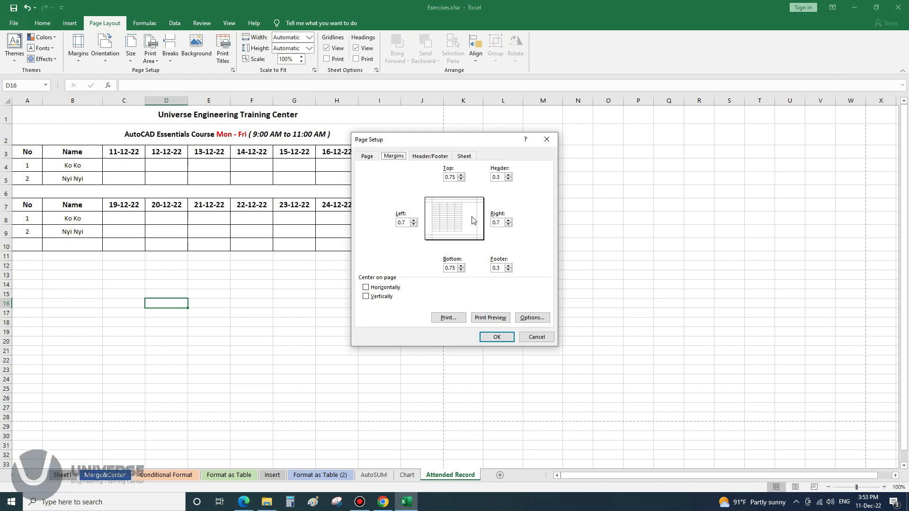
click(366, 287)
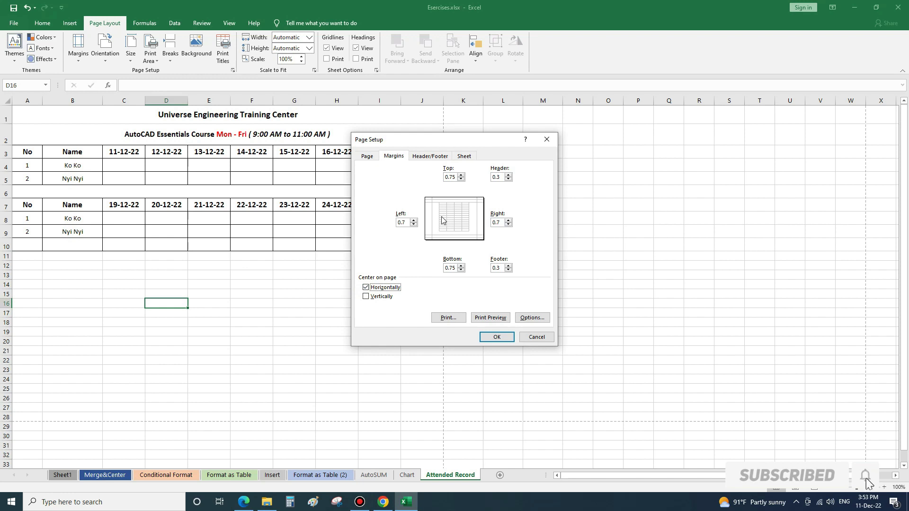
click(366, 297)
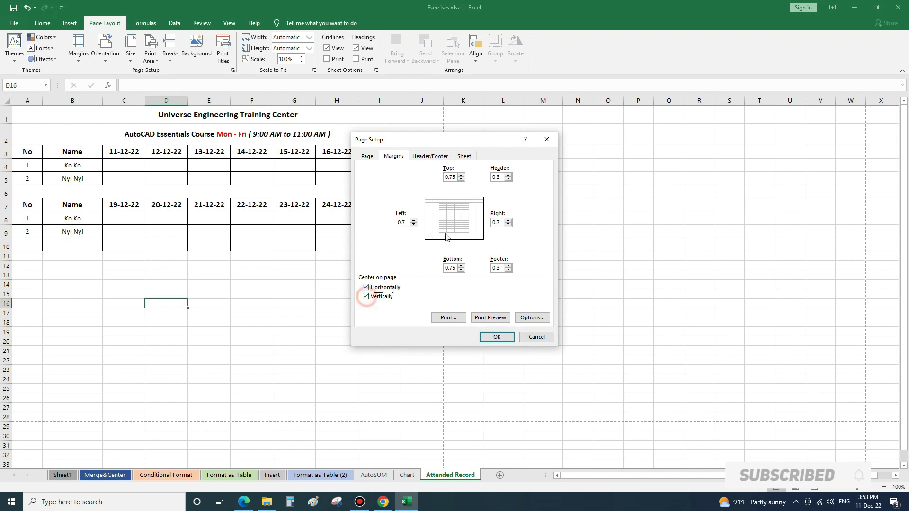
click(366, 297)
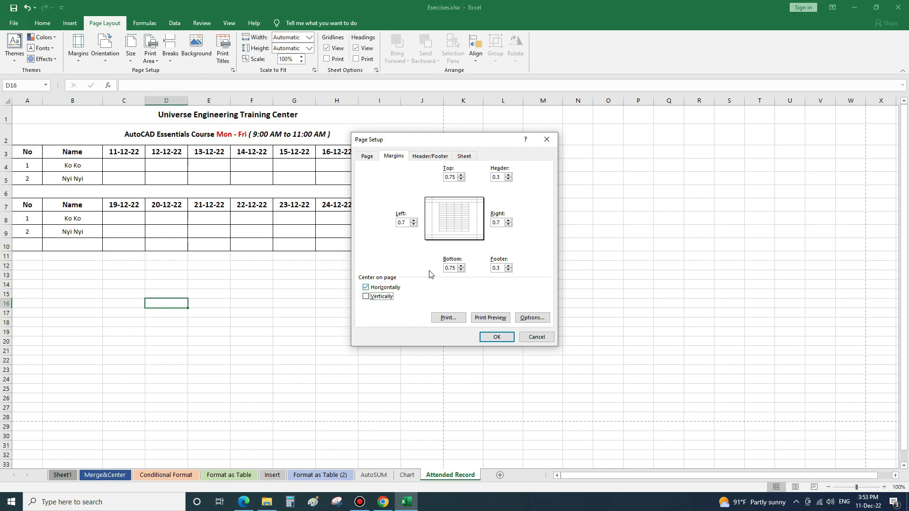
click(496, 337)
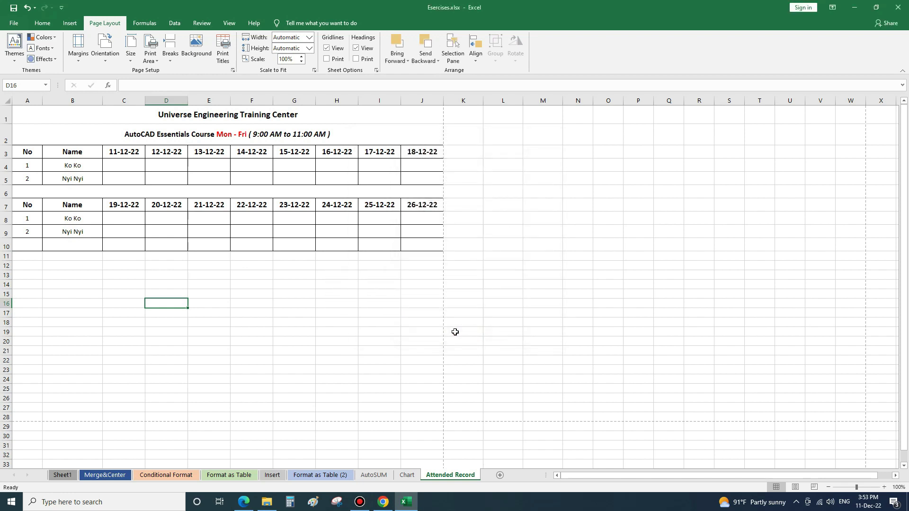
key(ctrl+p)
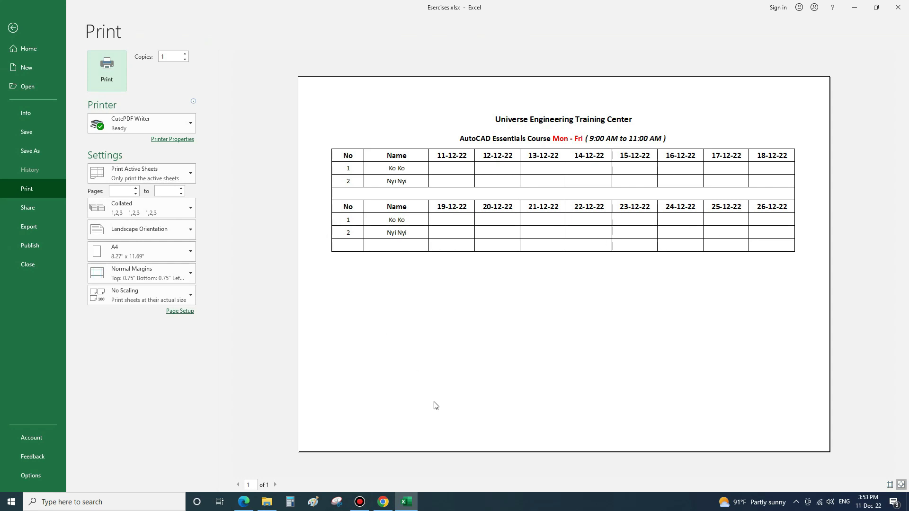
Step: Save the workbook over Esercises-1.xlsx in the Excel for Beginners folder
click(12, 28)
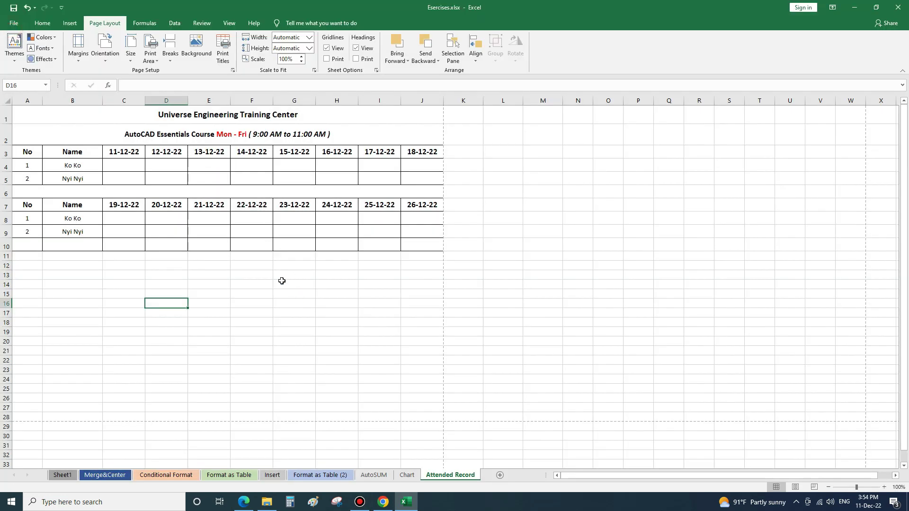
click(12, 24)
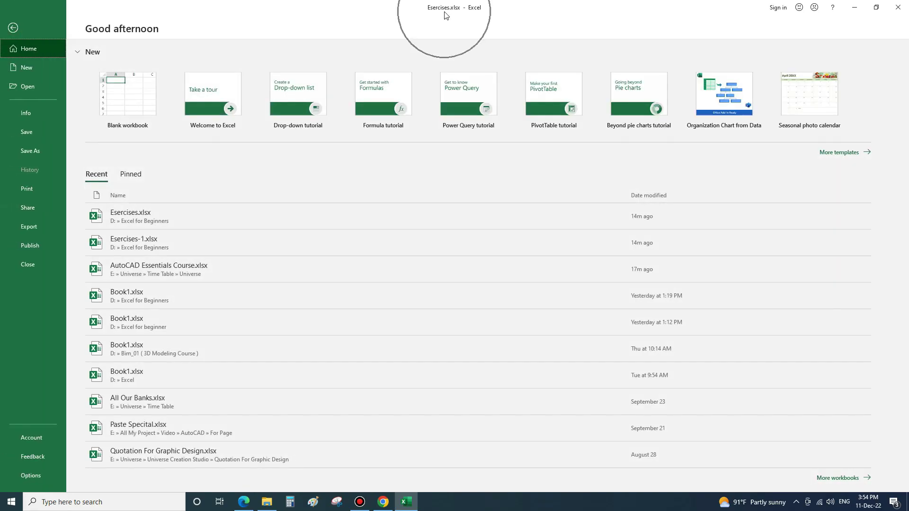
click(37, 152)
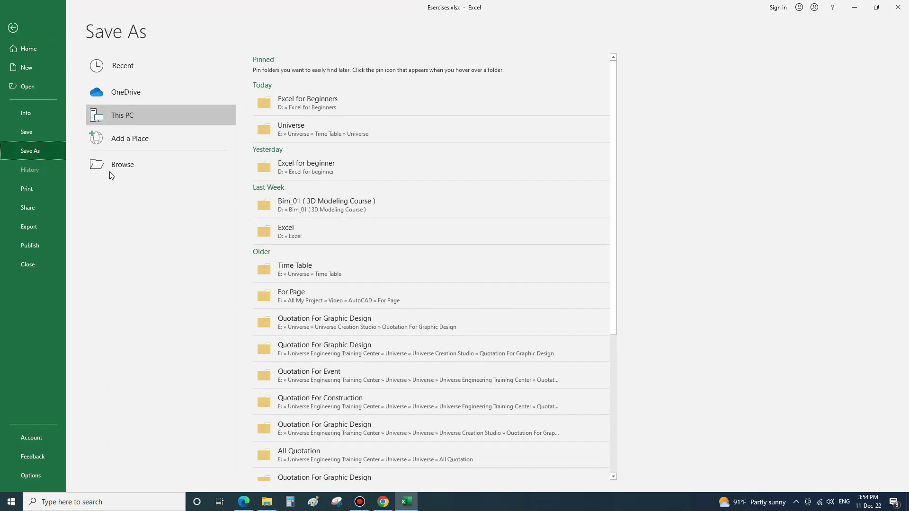
click(135, 165)
click(284, 106)
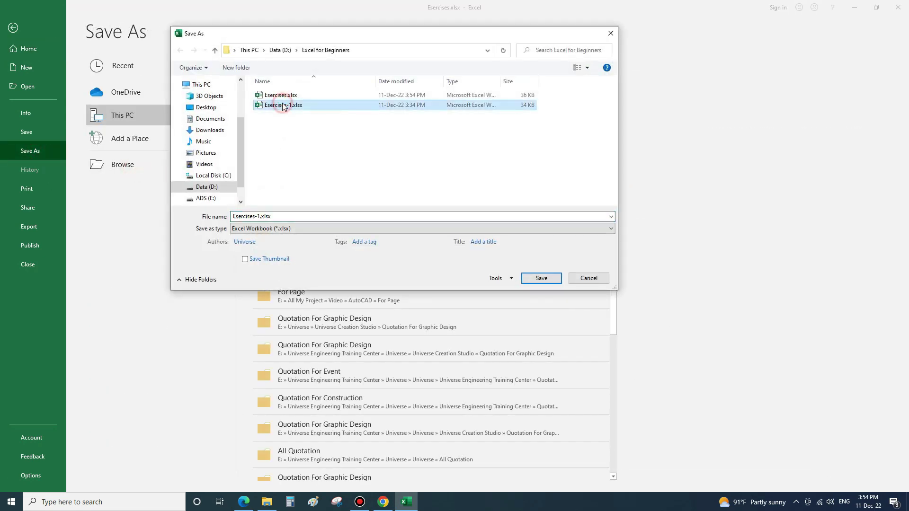
click(540, 280)
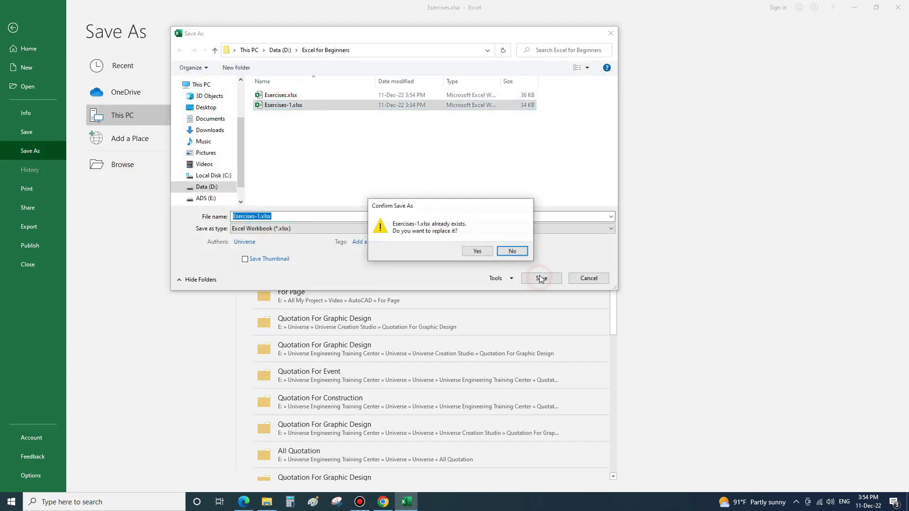
click(477, 251)
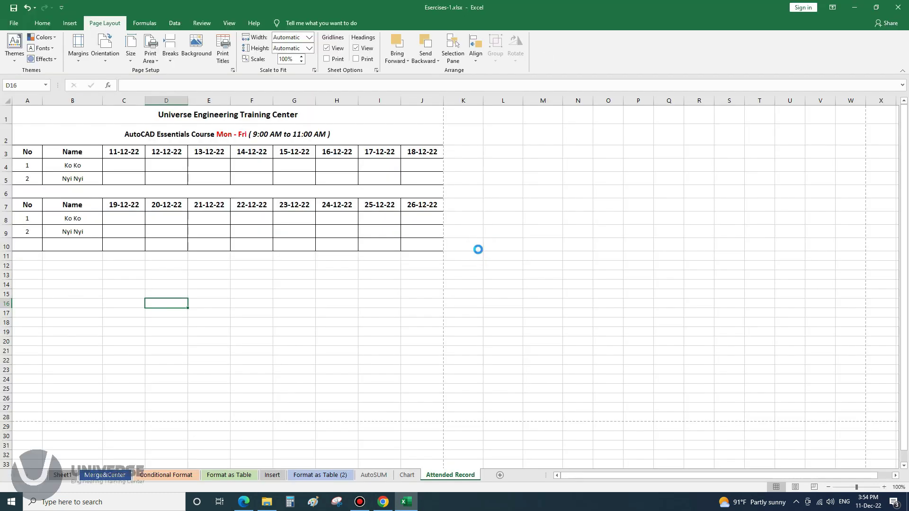
Step: Recheck the one-page landscape print preview and printer list, then go to Export
key(ctrl+p)
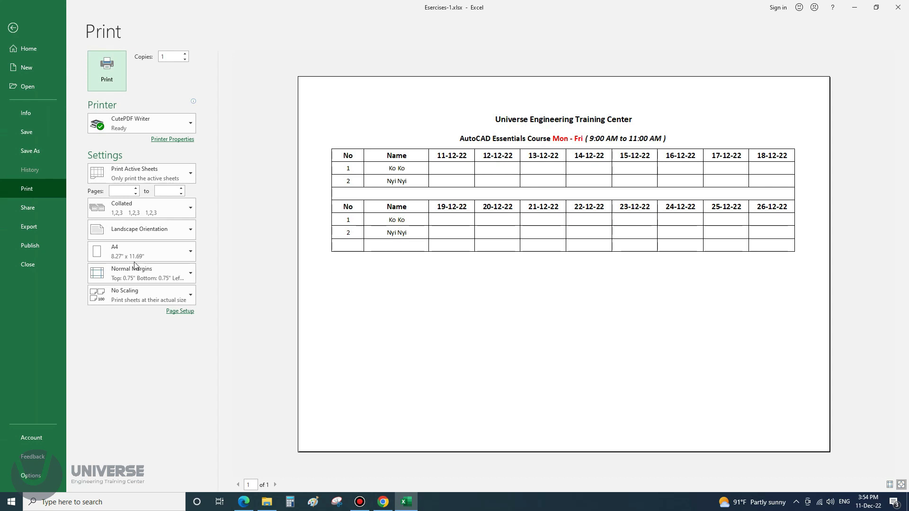
click(180, 129)
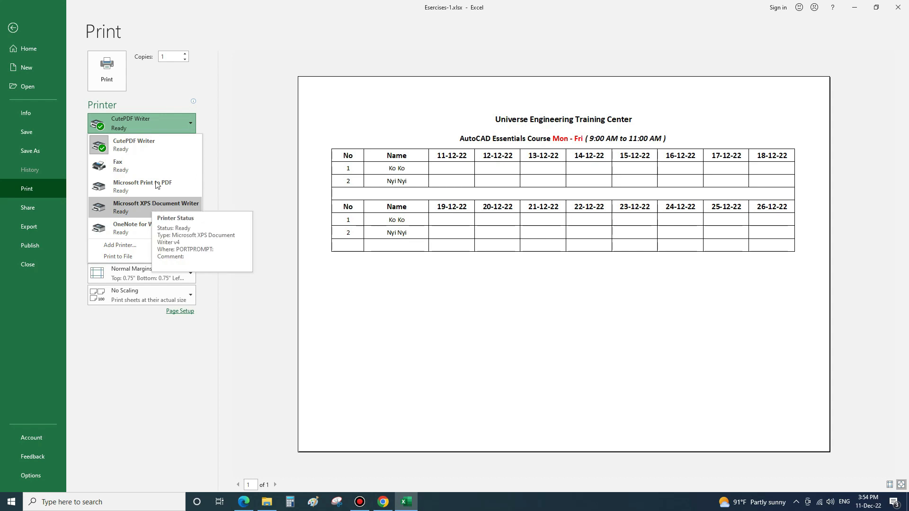
click(196, 130)
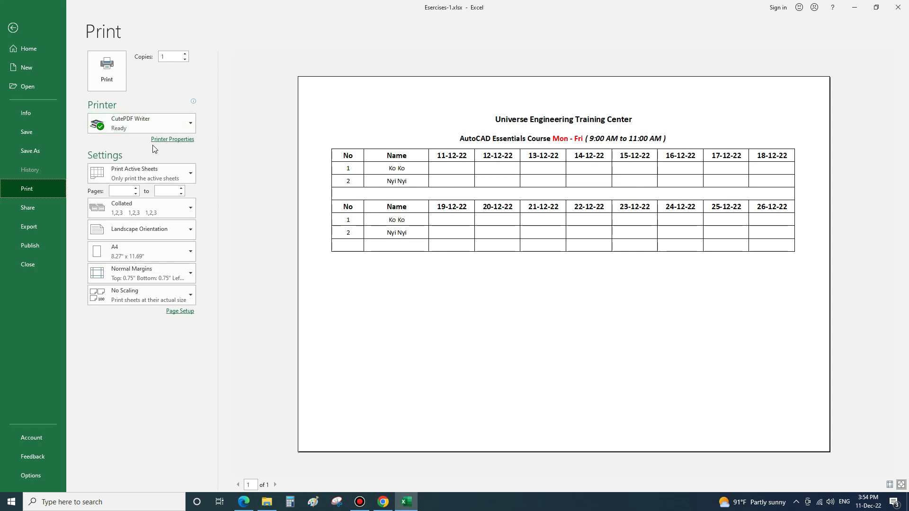
click(36, 226)
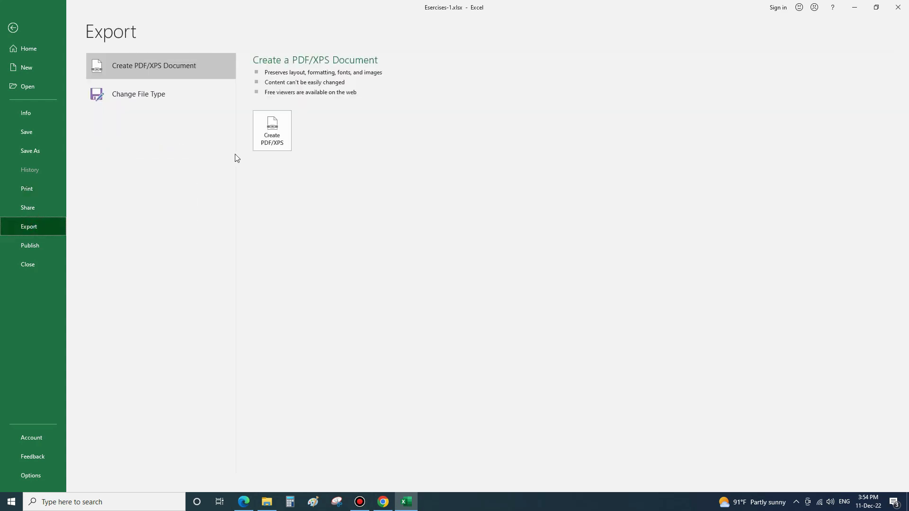
Step: Publish the sheet as a PDF named 'Attended Record' using Create PDF/XPS
click(272, 130)
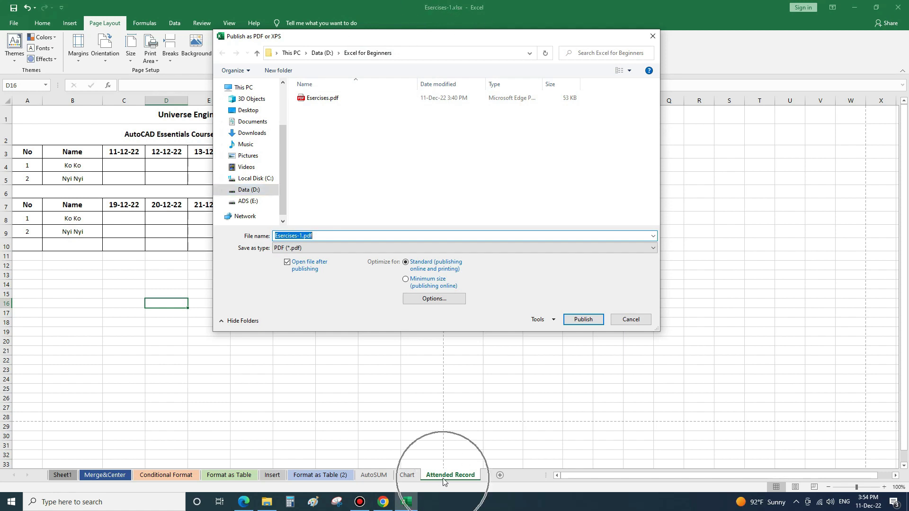
double_click(315, 237)
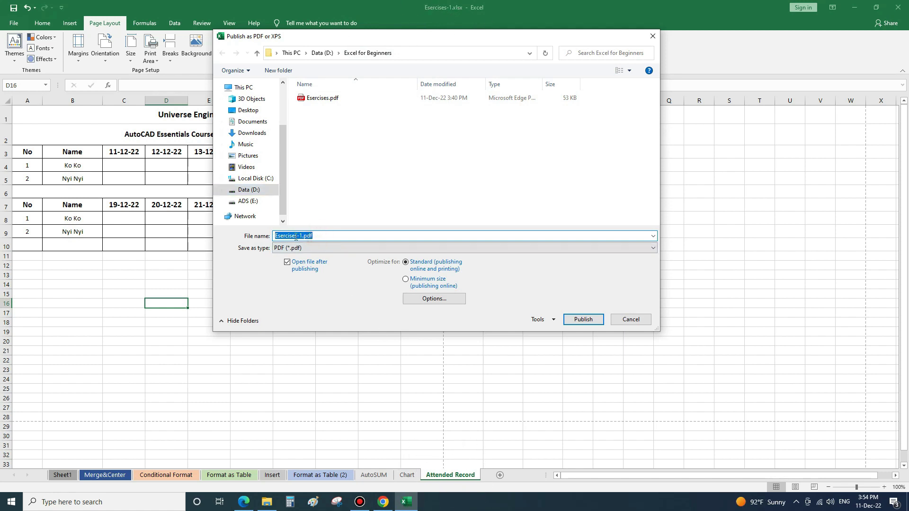
text(Ayy)
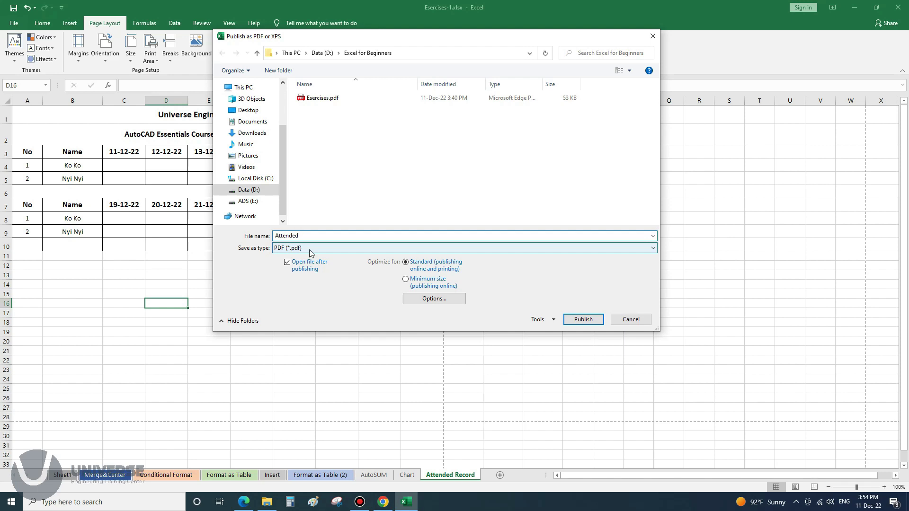
text( Record)
click(579, 324)
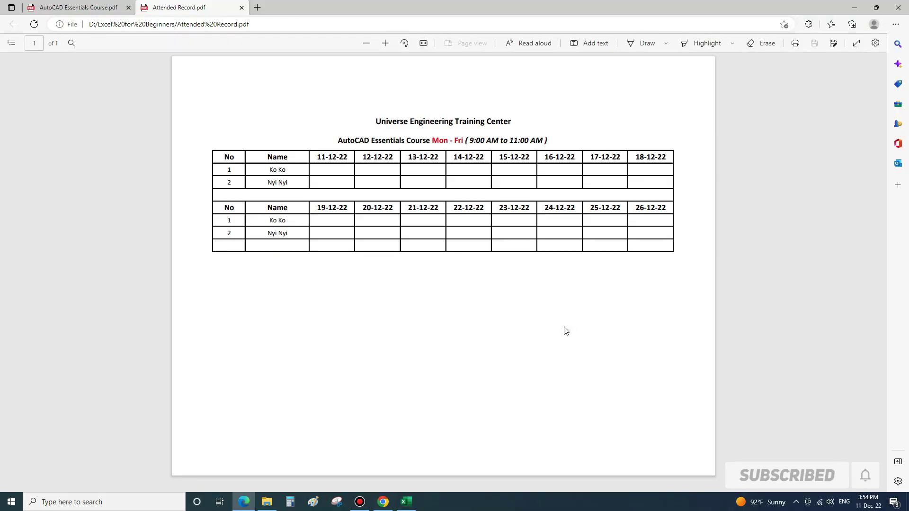
Step: Scroll and zoom through Attended Record.pdf in Edge, then close the viewer
scroll(485, 257, down, 5)
scroll(485, 253, up, 3)
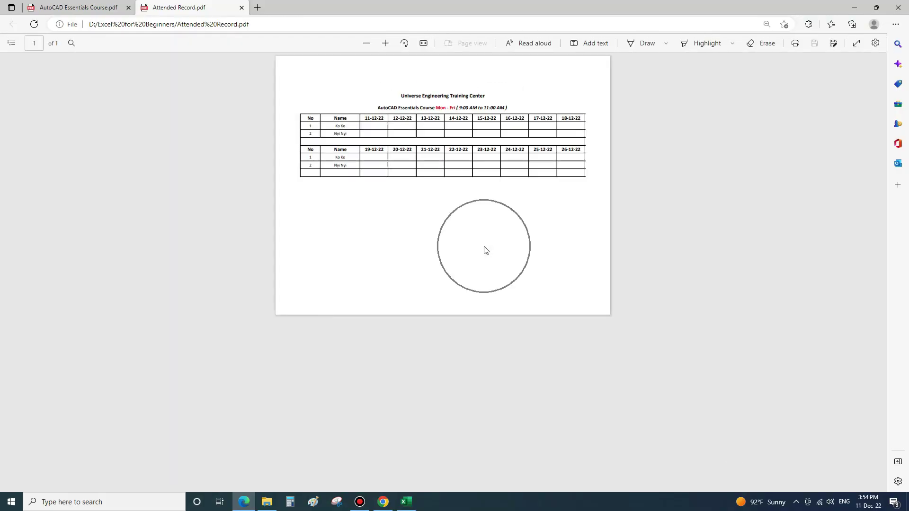
scroll(483, 251, up, 1)
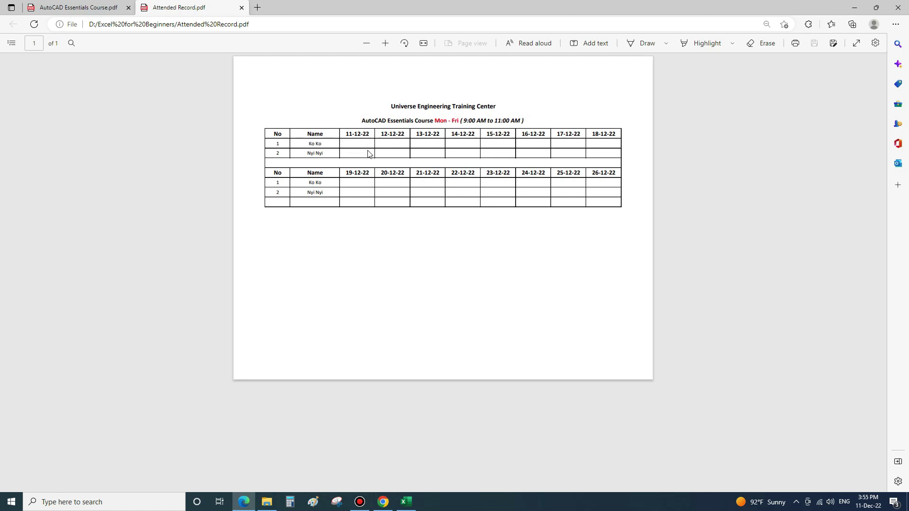
key(ctrl)
key(ctrl)
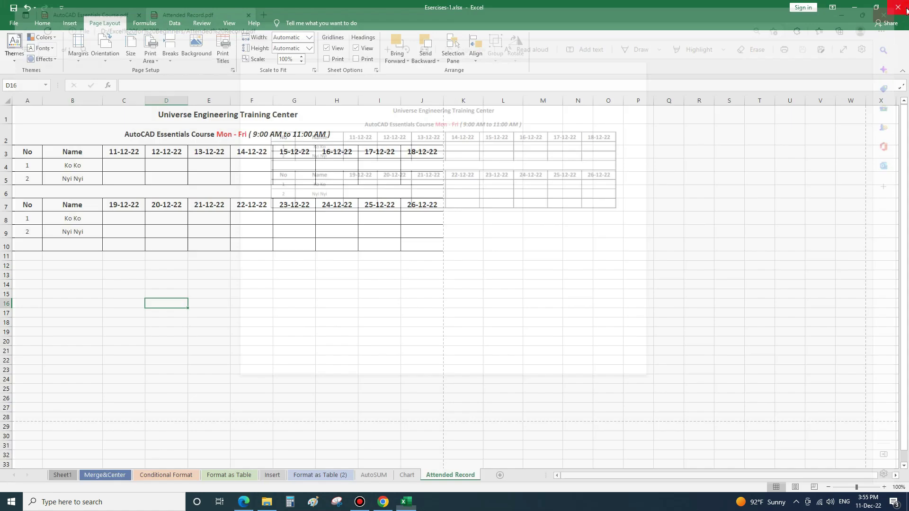
click(898, 7)
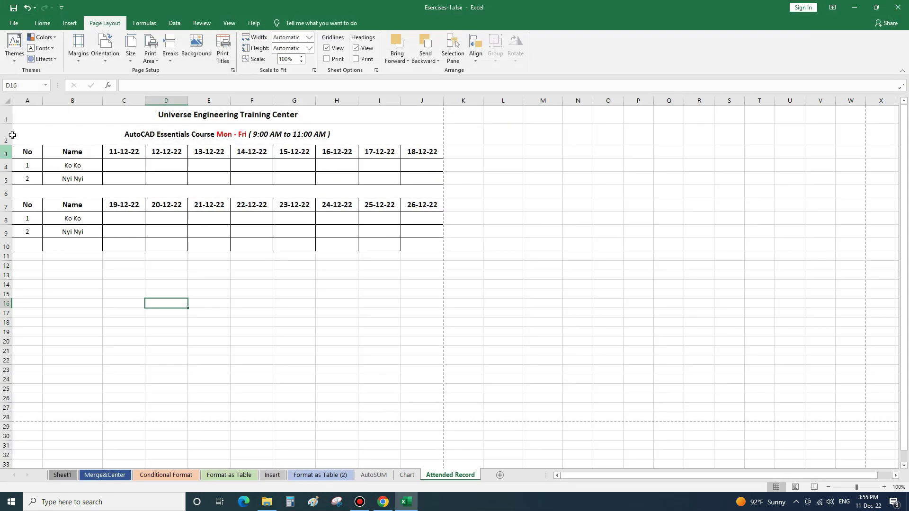
Step: Fill the merged title cell A1 with blue
click(42, 22)
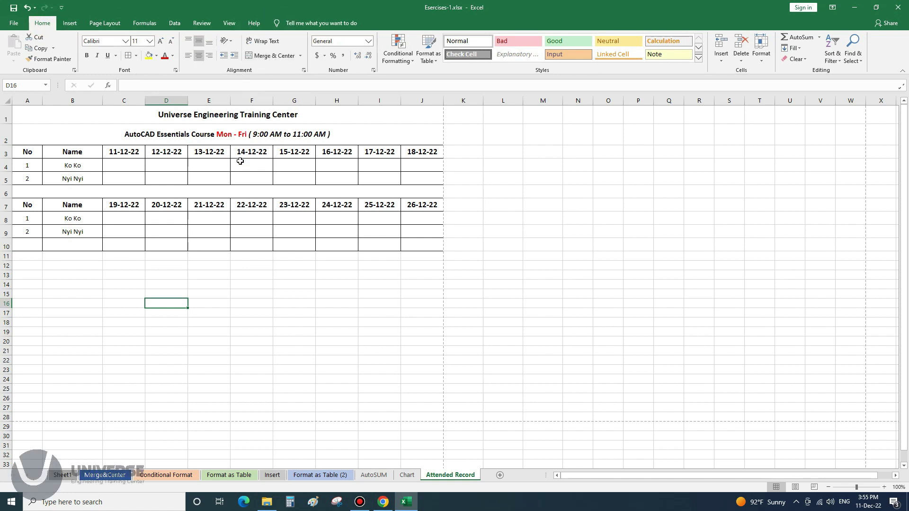
click(204, 115)
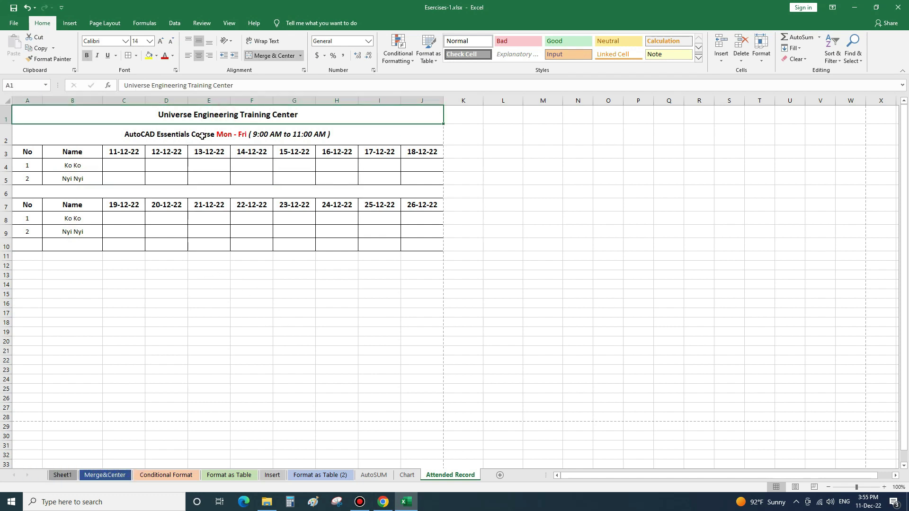
click(157, 55)
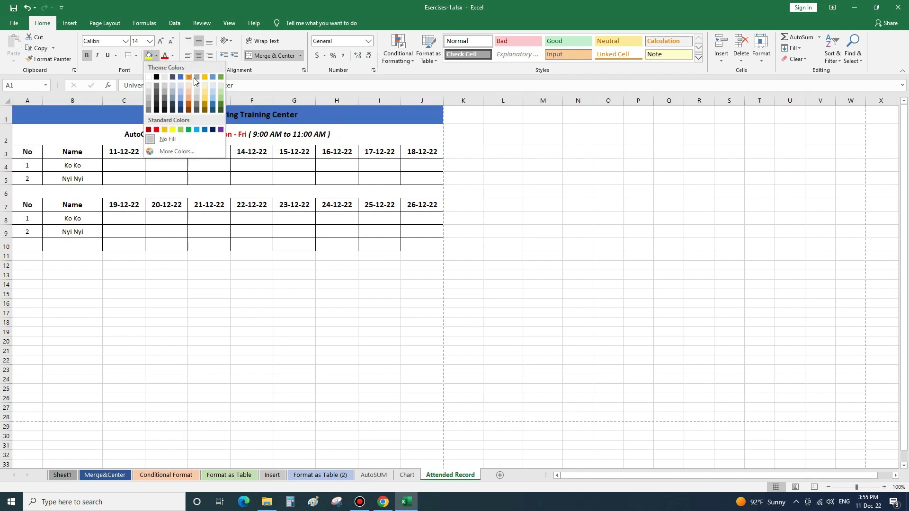
click(212, 78)
Step: Give the course line in A2 a light grey-blue fill, then select and deselect header row A3:J3
click(226, 143)
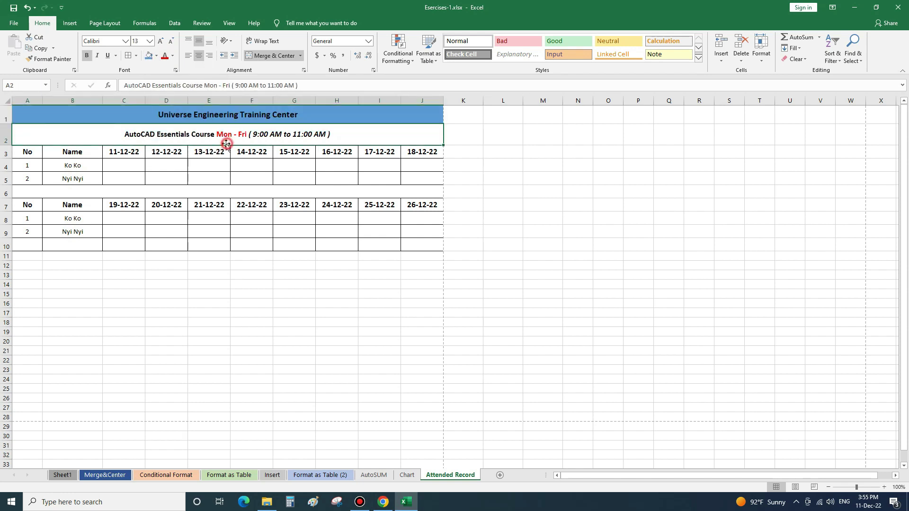
click(156, 55)
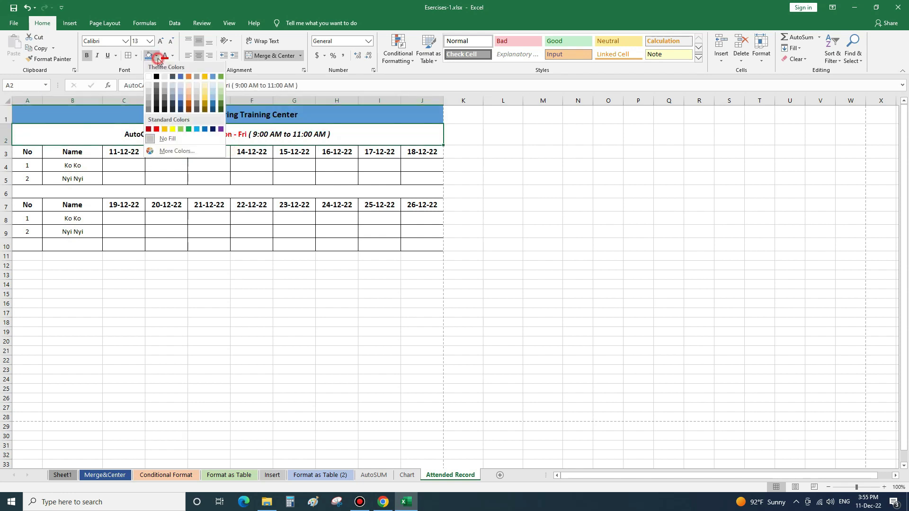
click(179, 94)
drag(27, 153, 421, 153)
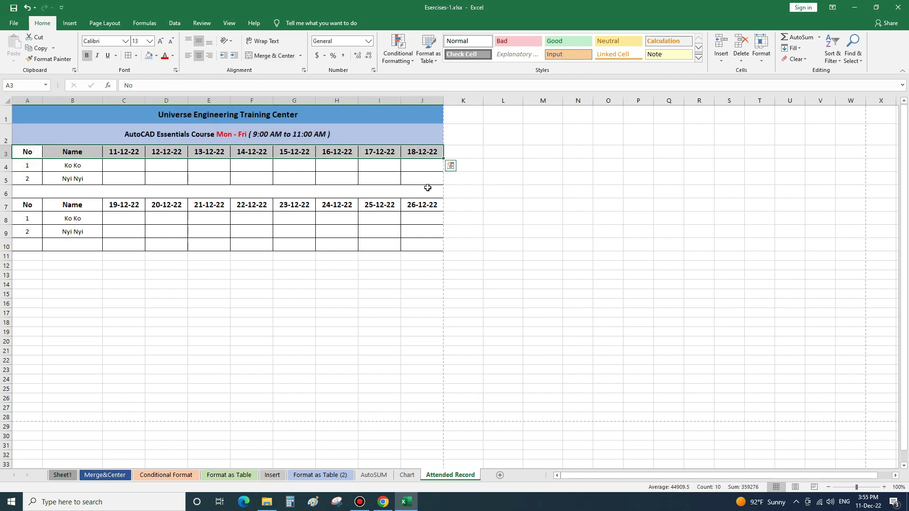
click(374, 318)
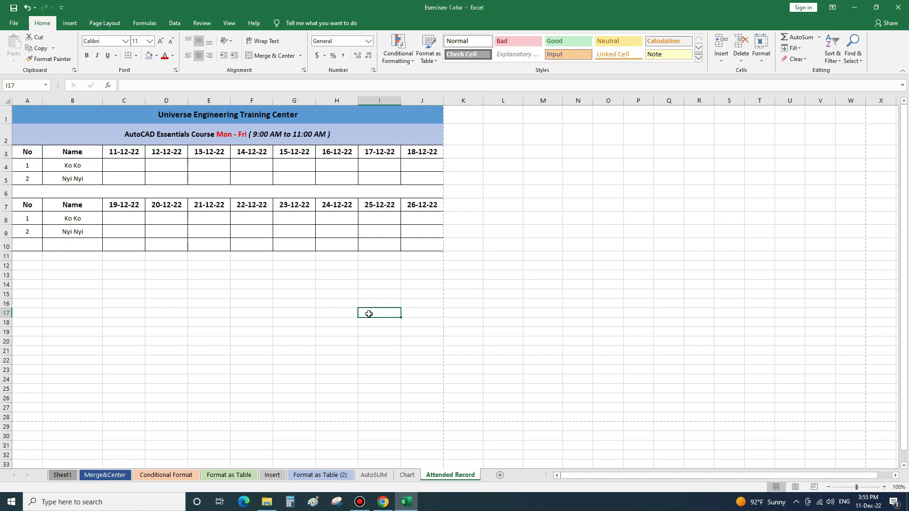
Step: Undo the blue and grey-blue fills on rows 1 and 2 with Ctrl+Z
key(ctrl+z)
key(ctrl+z)
key(ctrl+z)
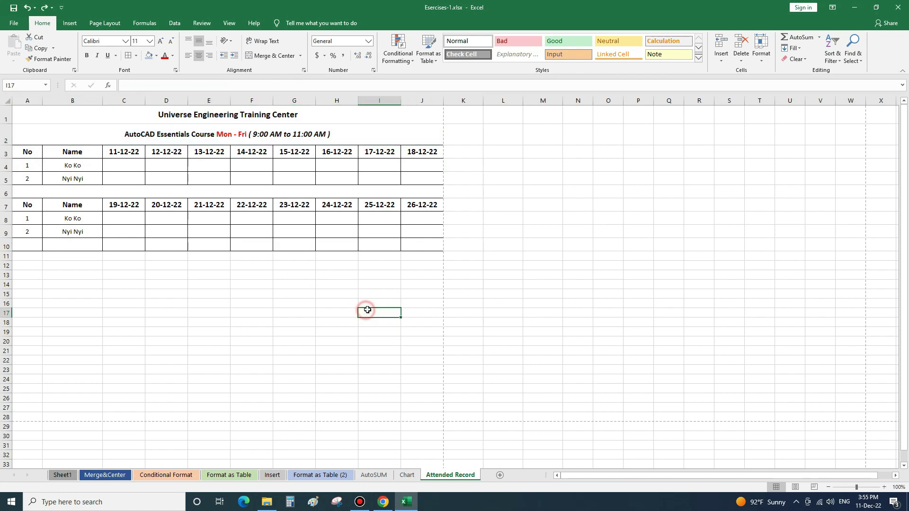